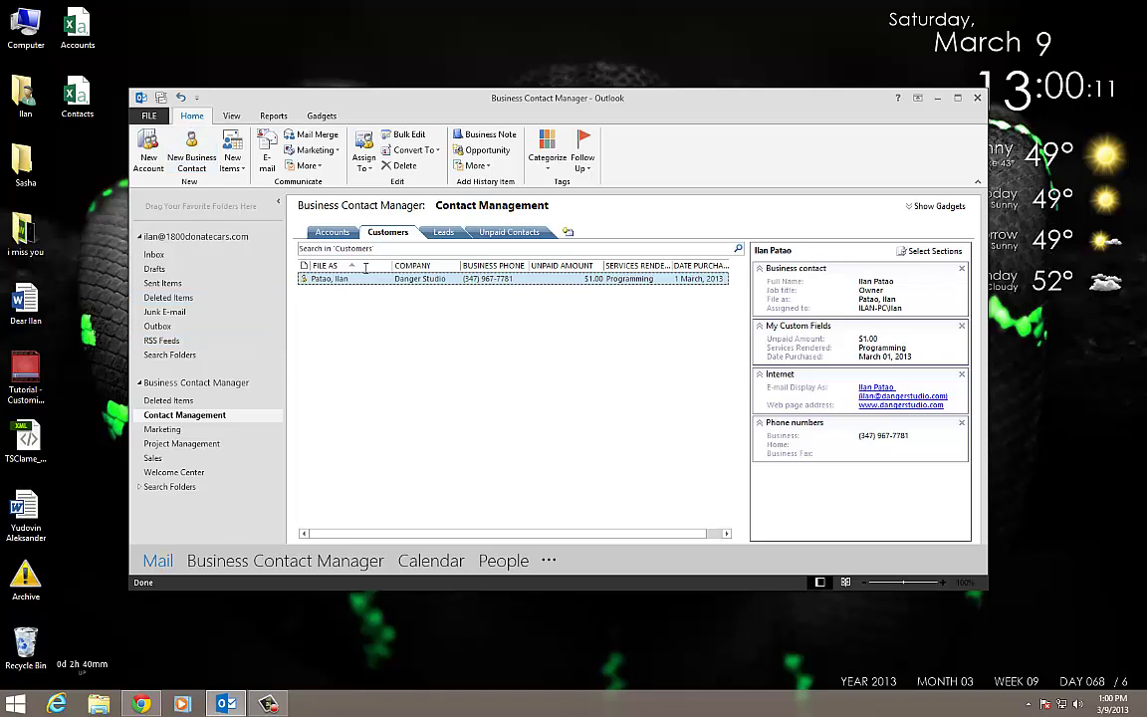
Compare the Accounts and Customers lists in Contact Management
{"action": "left_click", "coordinate": [337, 232]}
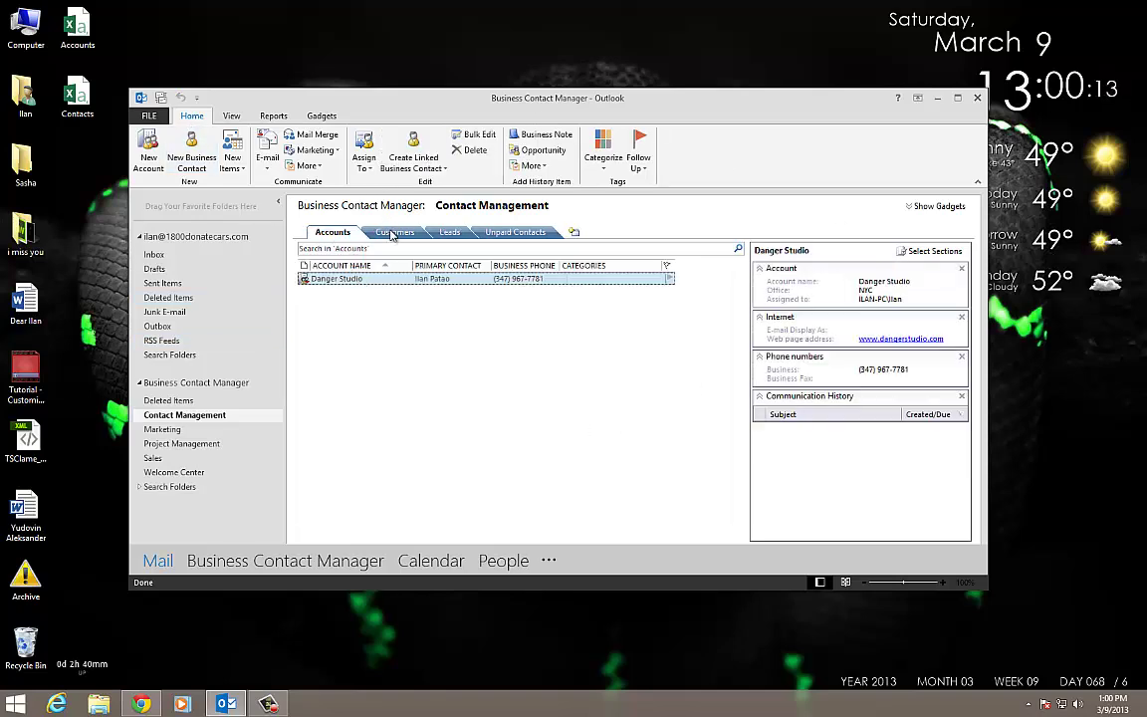
{"action": "left_click", "coordinate": [393, 233]}
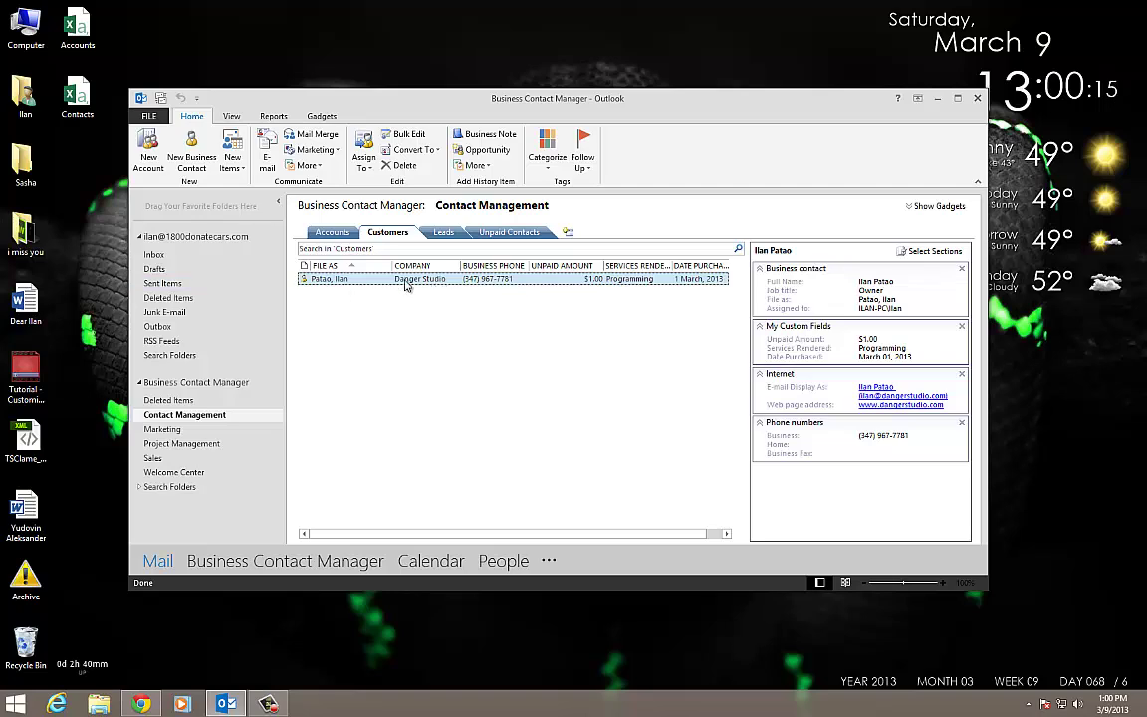
{"action": "left_click", "coordinate": [332, 232]}
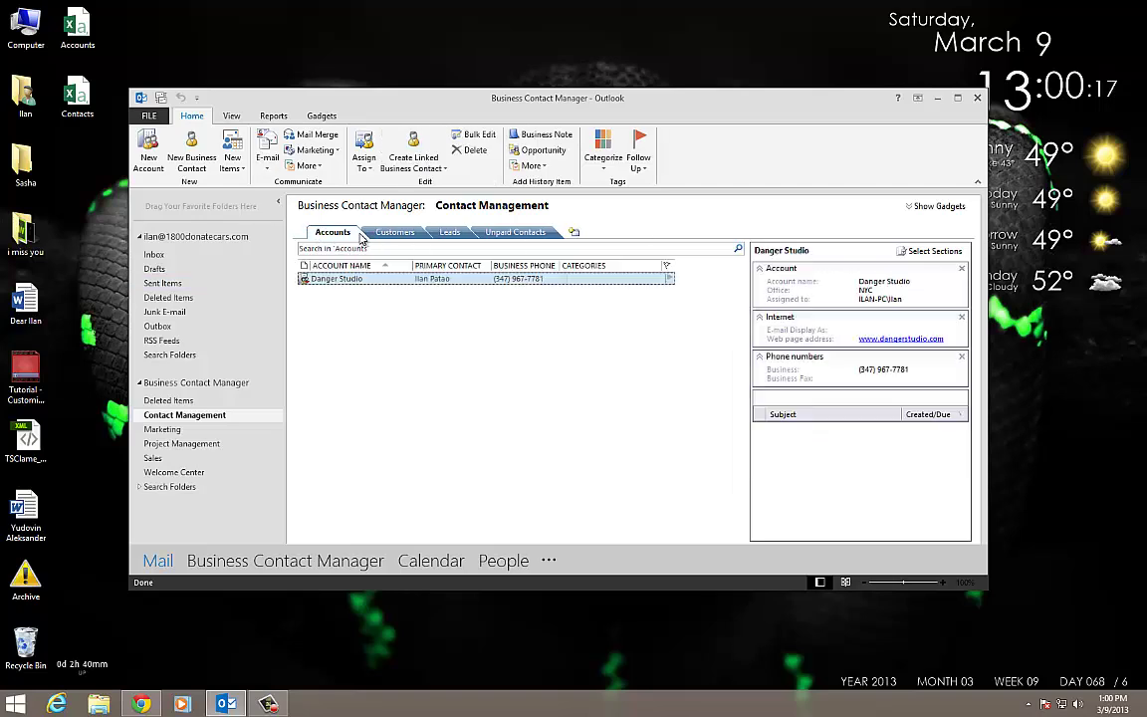
{"action": "left_click", "coordinate": [379, 233]}
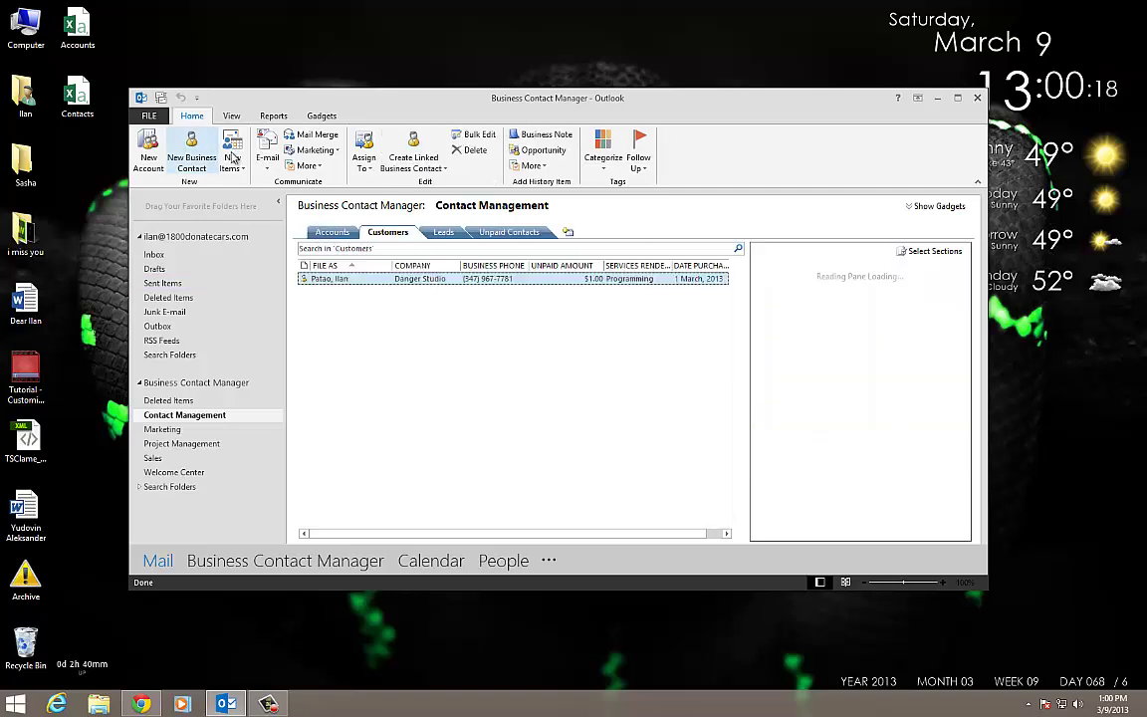
Review the Danger Studio account record and its related contacts, close it, and check the Customers and Accounts lists again
{"action": "left_click", "coordinate": [333, 232]}
{"action": "double_click", "coordinate": [339, 281]}
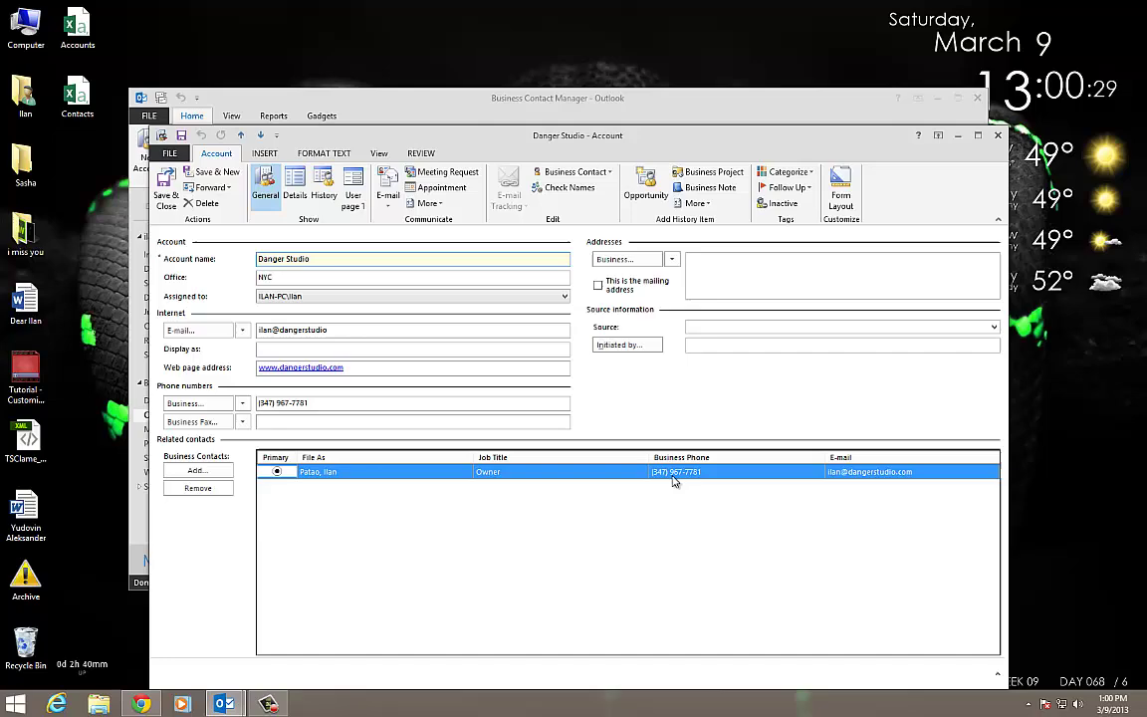
{"action": "left_click", "coordinate": [822, 261]}
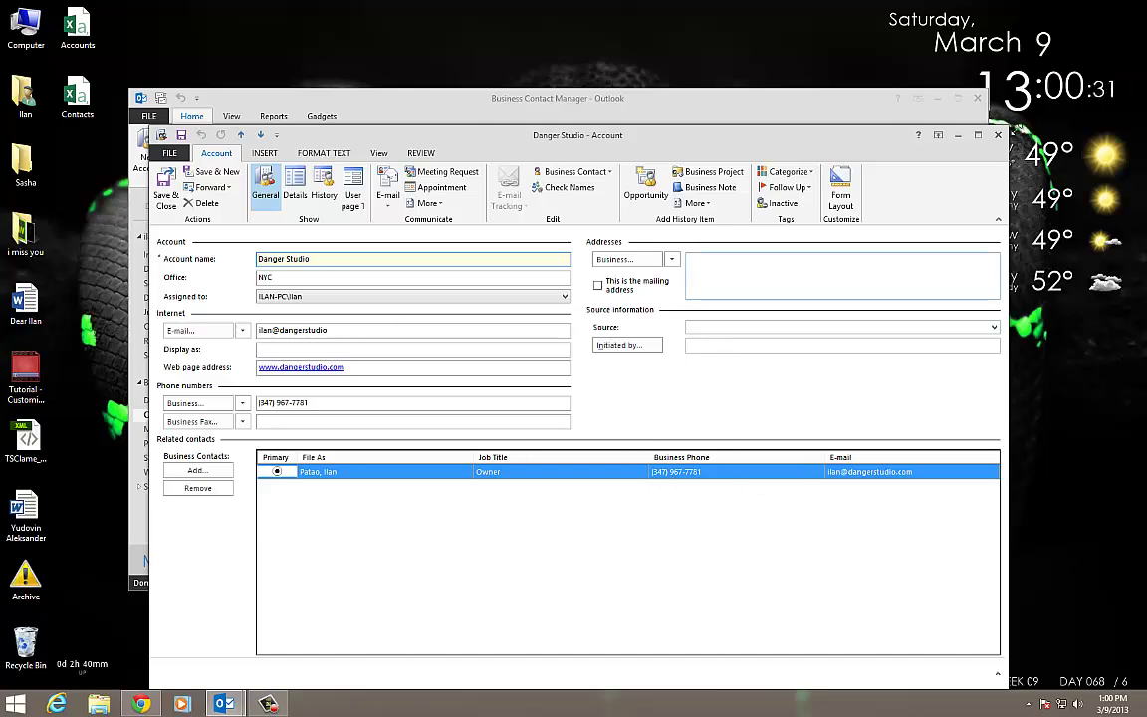
{"action": "left_click", "coordinate": [999, 137]}
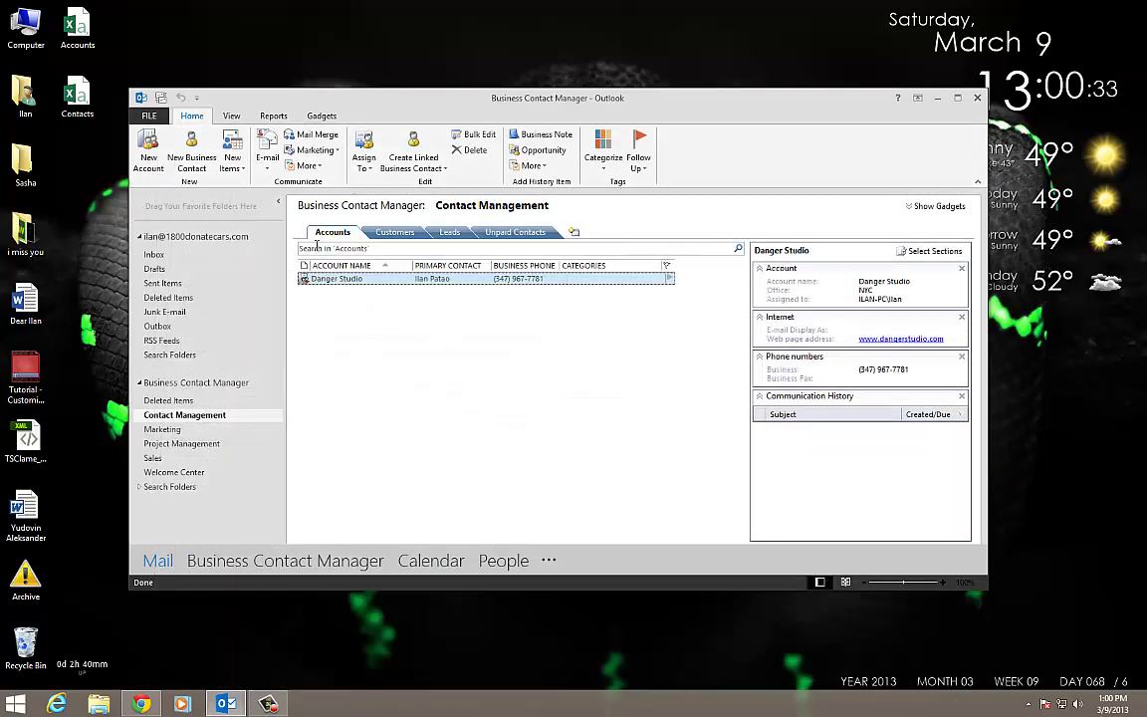
{"action": "left_click", "coordinate": [389, 232]}
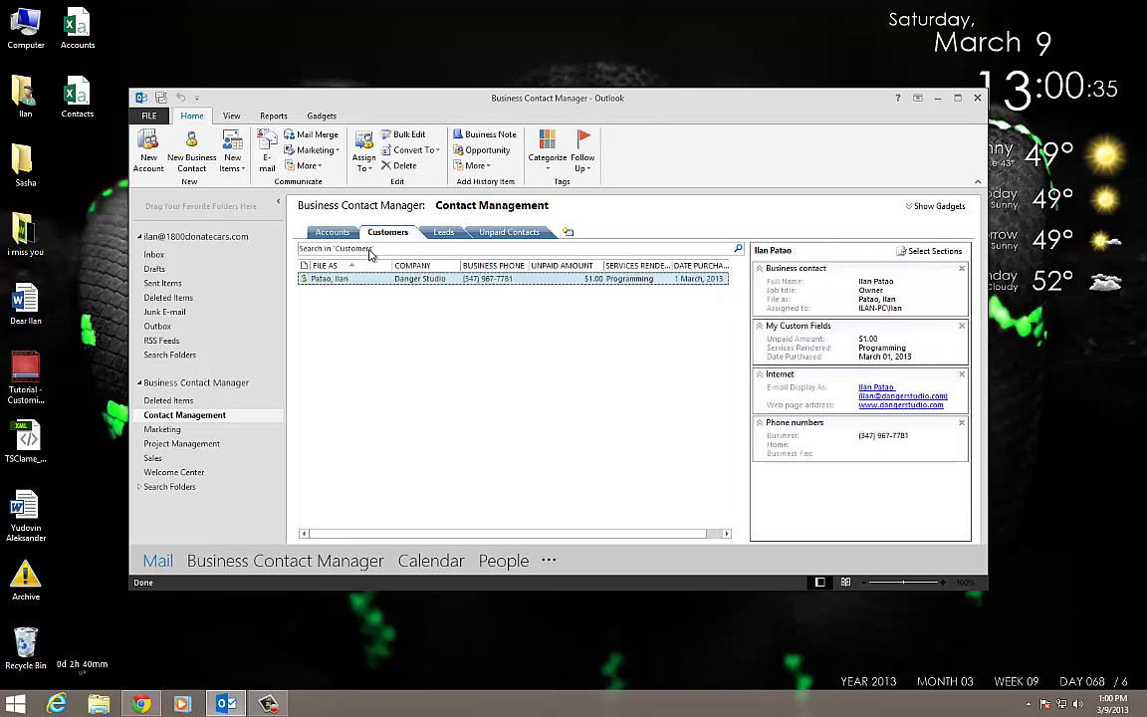
{"action": "left_click", "coordinate": [332, 230]}
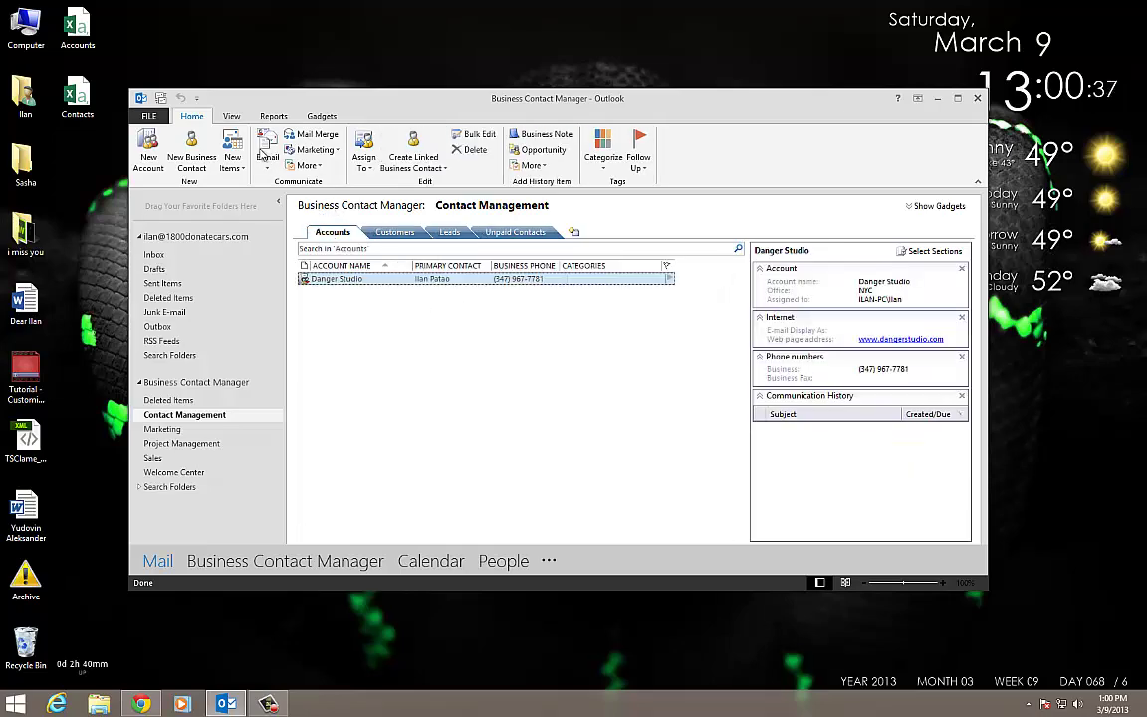
Open the Contacts workbook from the desktop in Excel and fit columns A to E to their contents
{"action": "left_click", "coordinate": [77, 95]}
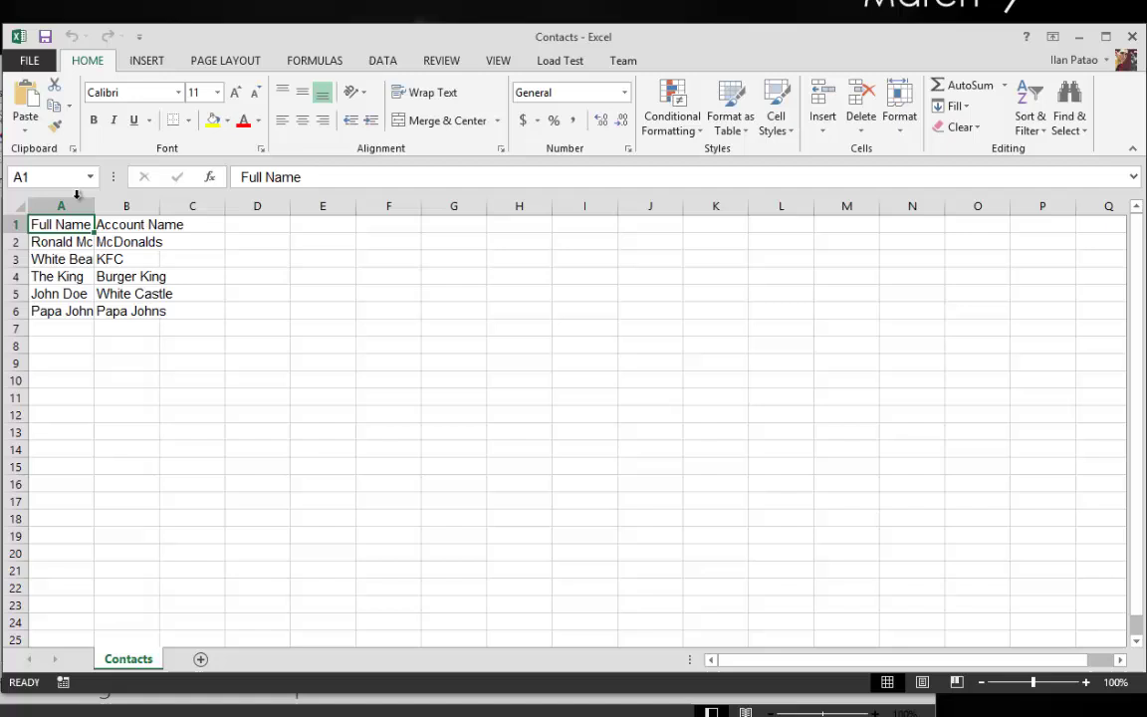
{"action": "left_click_drag", "start_coordinate": [77, 199], "coordinate": [329, 200]}
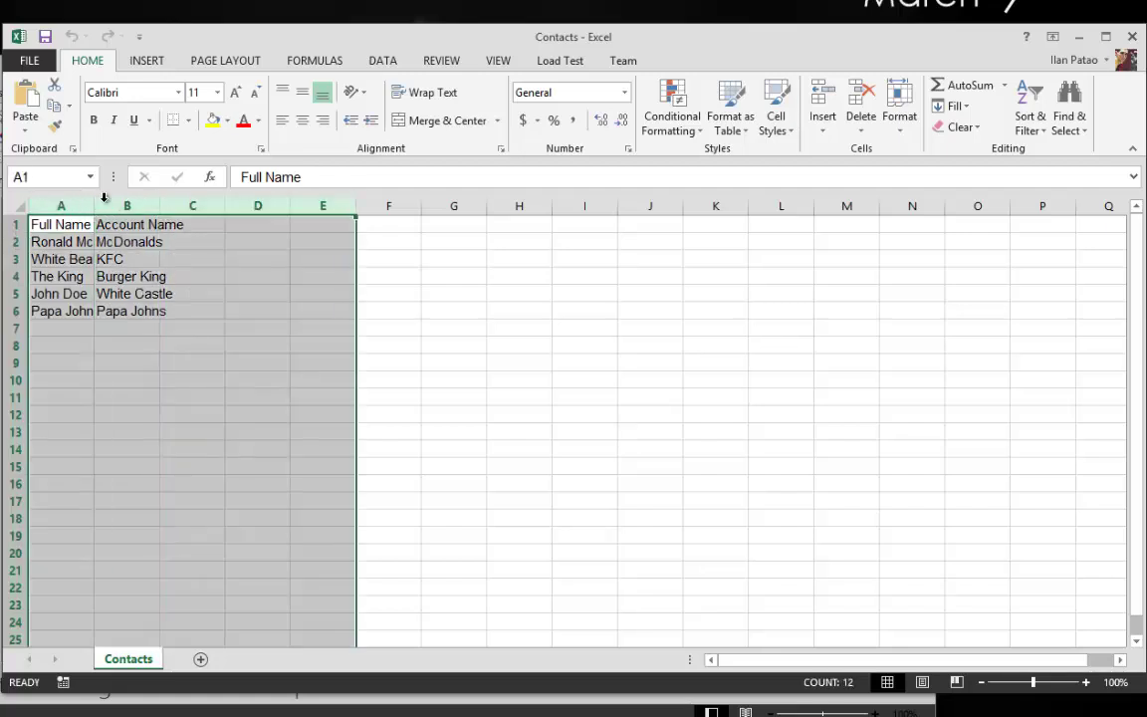
{"action": "double_click", "coordinate": [94, 204]}
{"action": "left_click", "coordinate": [118, 310]}
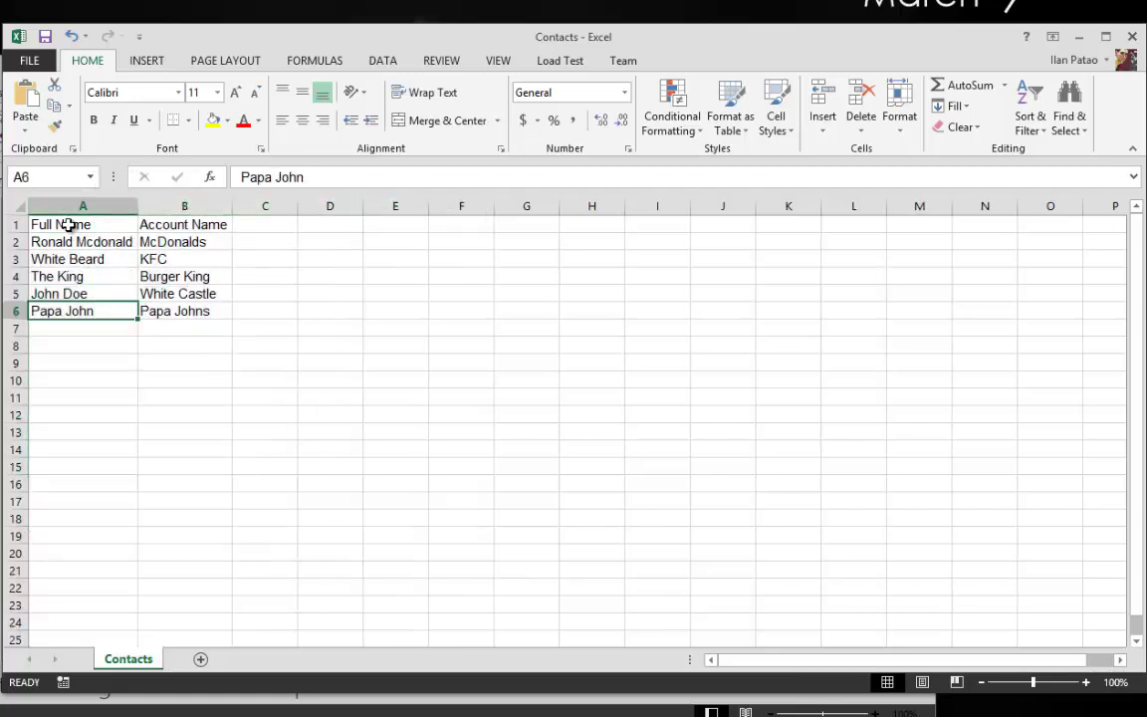
{"action": "left_click_drag", "start_coordinate": [81, 223], "coordinate": [70, 310]}
Insert a new column before Account Name and give it the header "Job Title" in B1
{"action": "left_click", "coordinate": [184, 206]}
{"action": "right_click", "coordinate": [177, 208]}
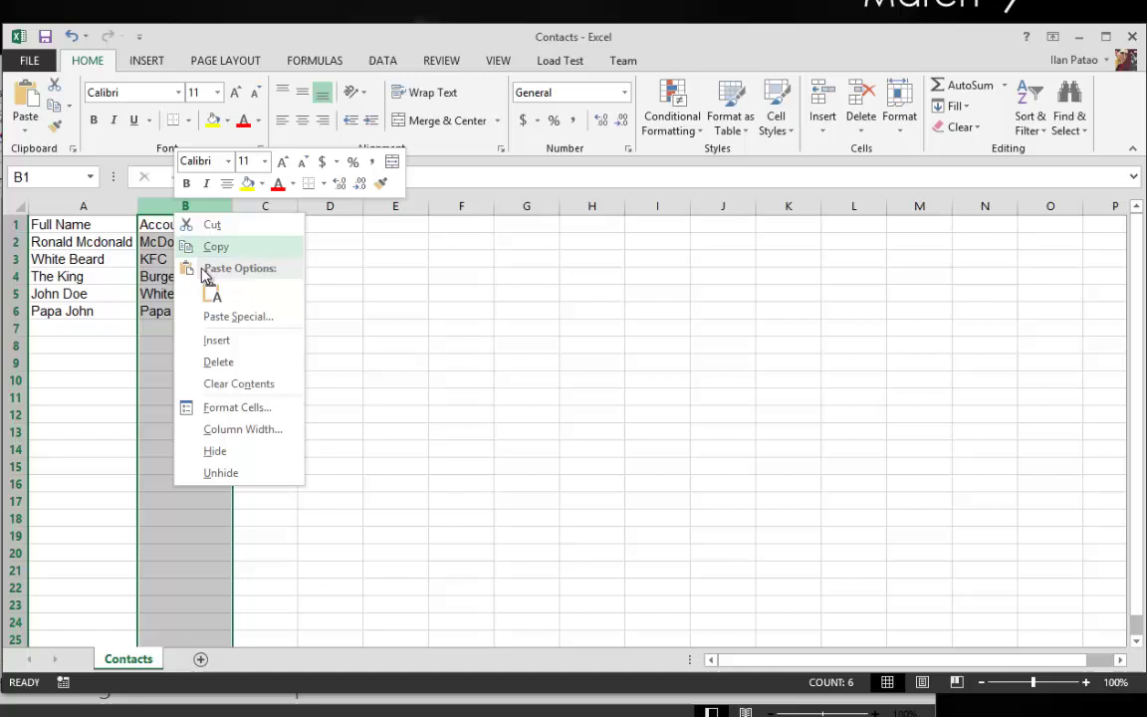
{"action": "left_click", "coordinate": [223, 338]}
{"action": "left_click", "coordinate": [170, 229]}
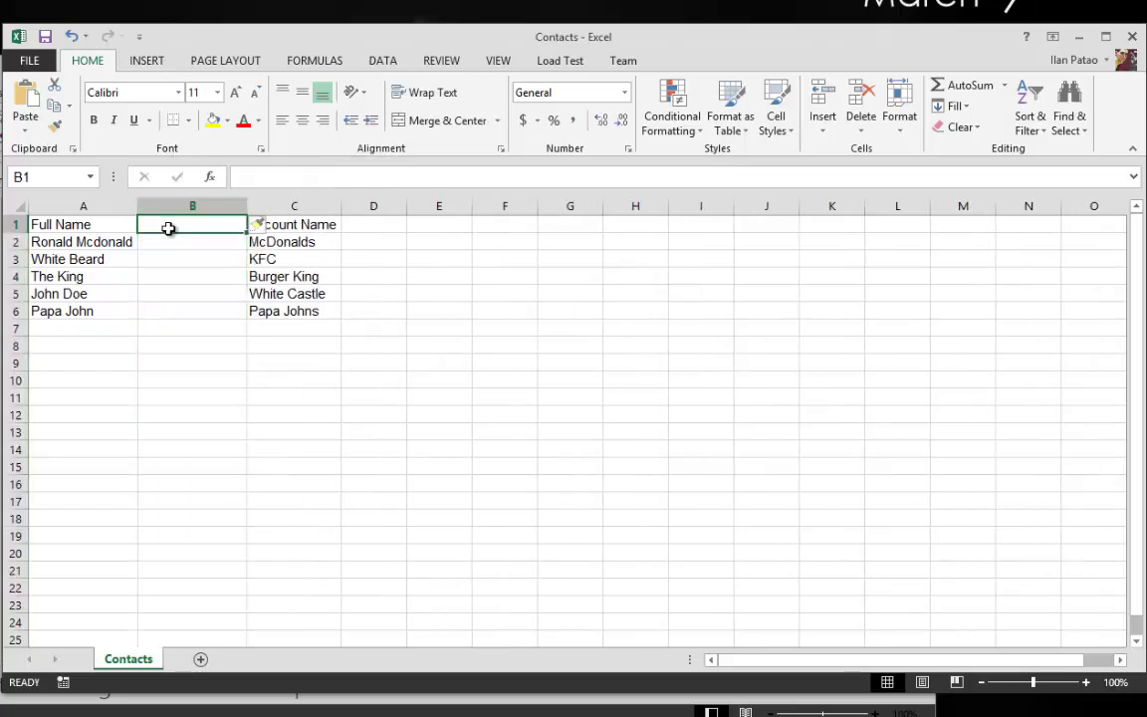
{"action": "type", "text": "Job Title"}
{"action": "key", "text": "Return"}
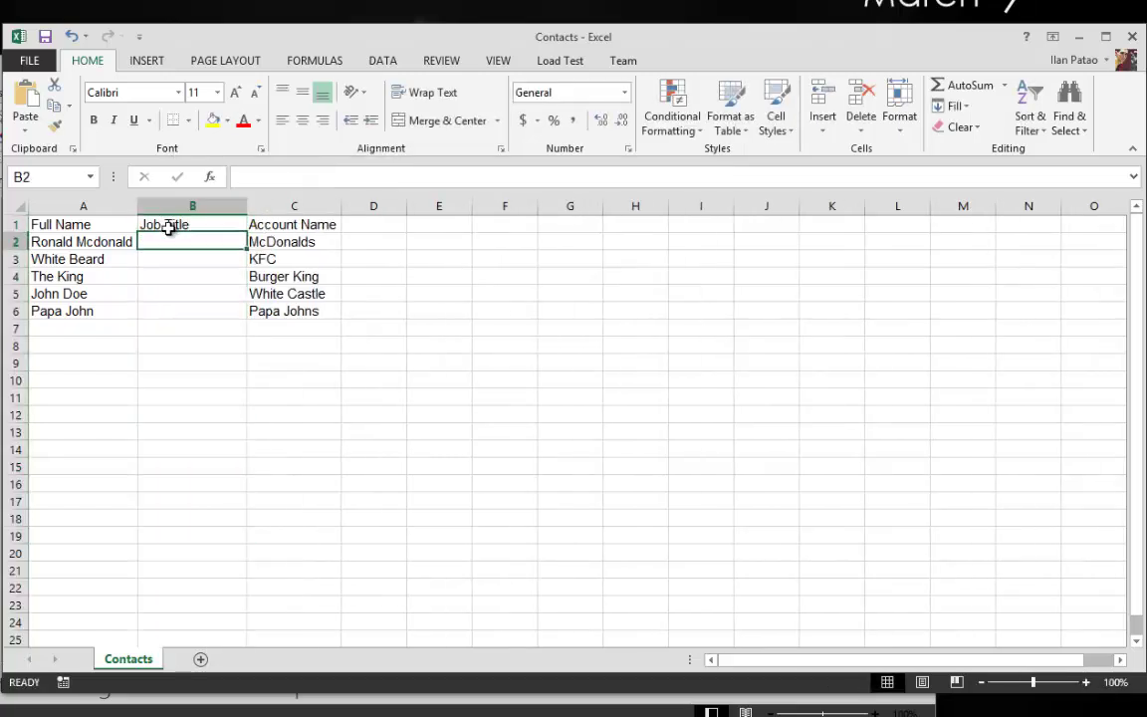
Enter "Owner" in B2 and fill it down the Job Title column to B6
{"action": "type", "text": "Owner"}
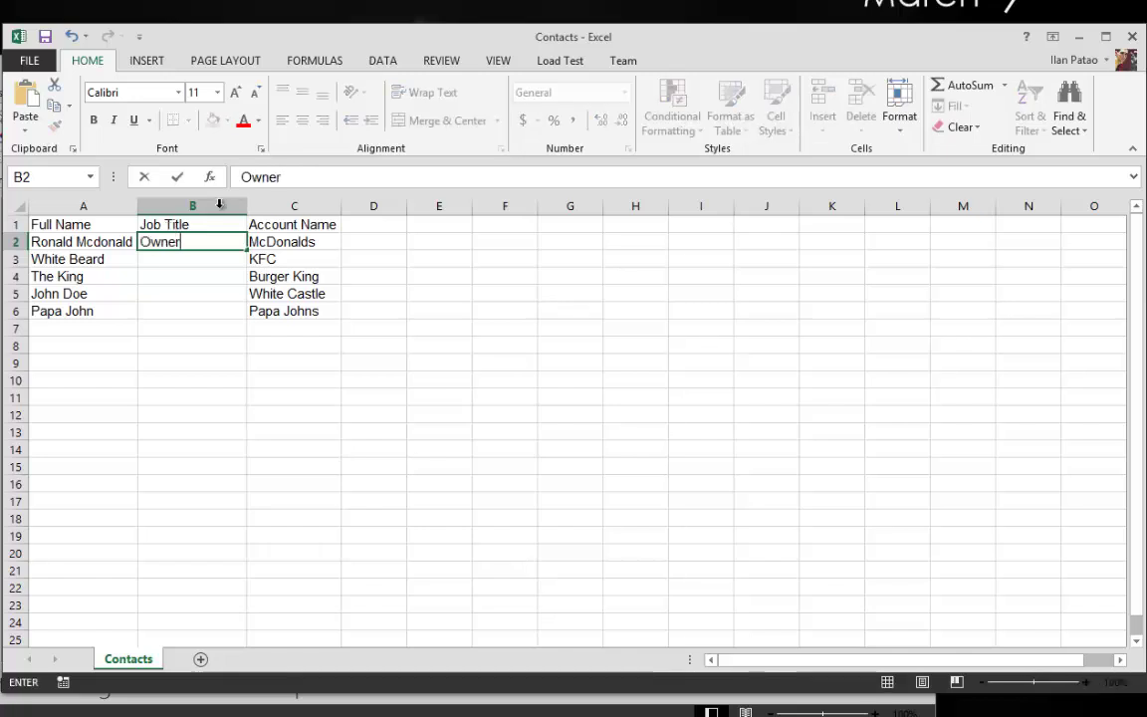
{"action": "left_click", "coordinate": [220, 245]}
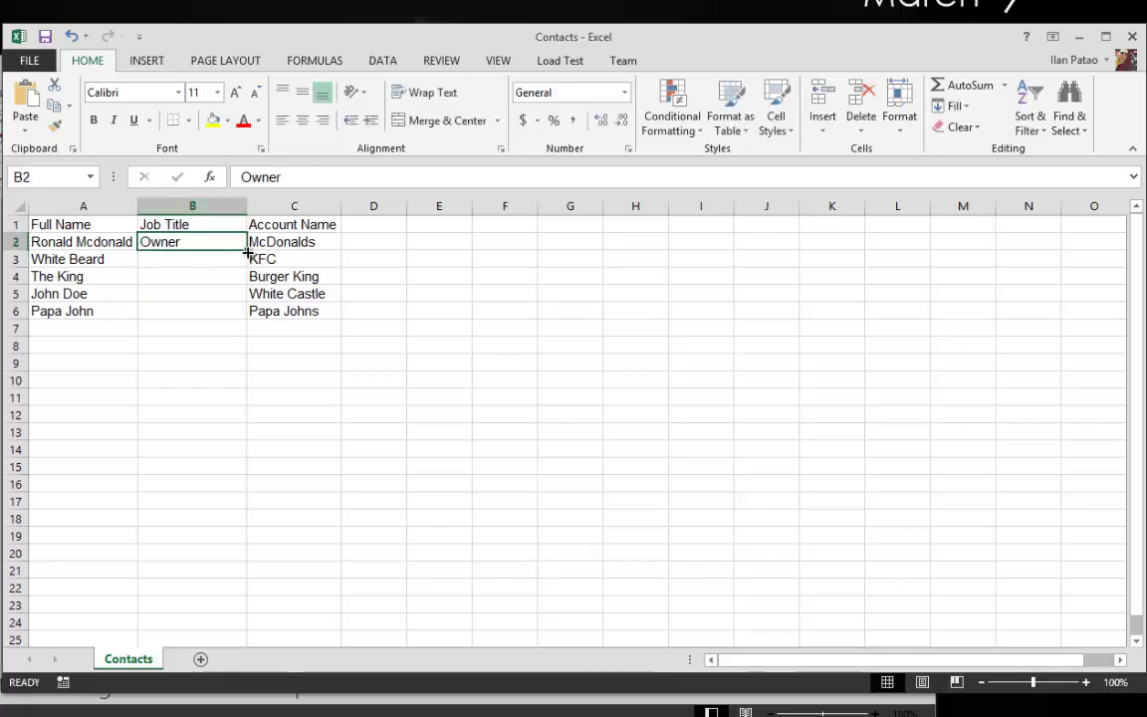
{"action": "left_click_drag", "start_coordinate": [247, 253], "coordinate": [300, 235]}
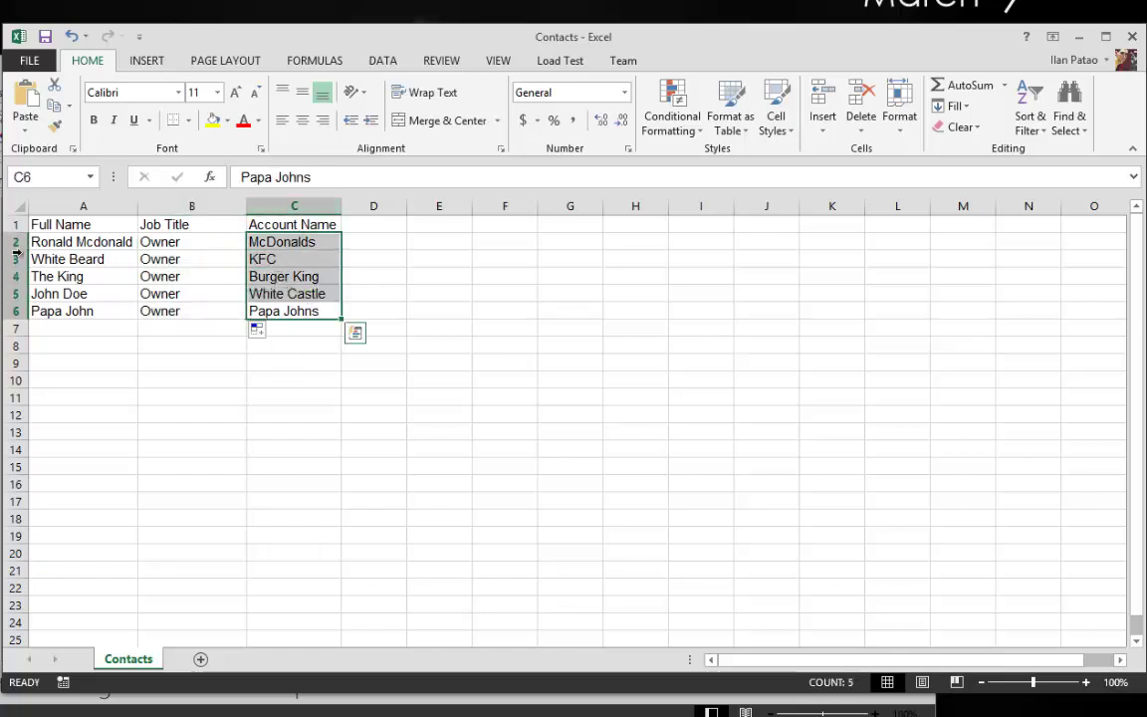
Examine how the Full Name, Job Title and Account Name columns line up for each contact and where further columns could go
{"action": "left_click_drag", "start_coordinate": [60, 307], "coordinate": [58, 225]}
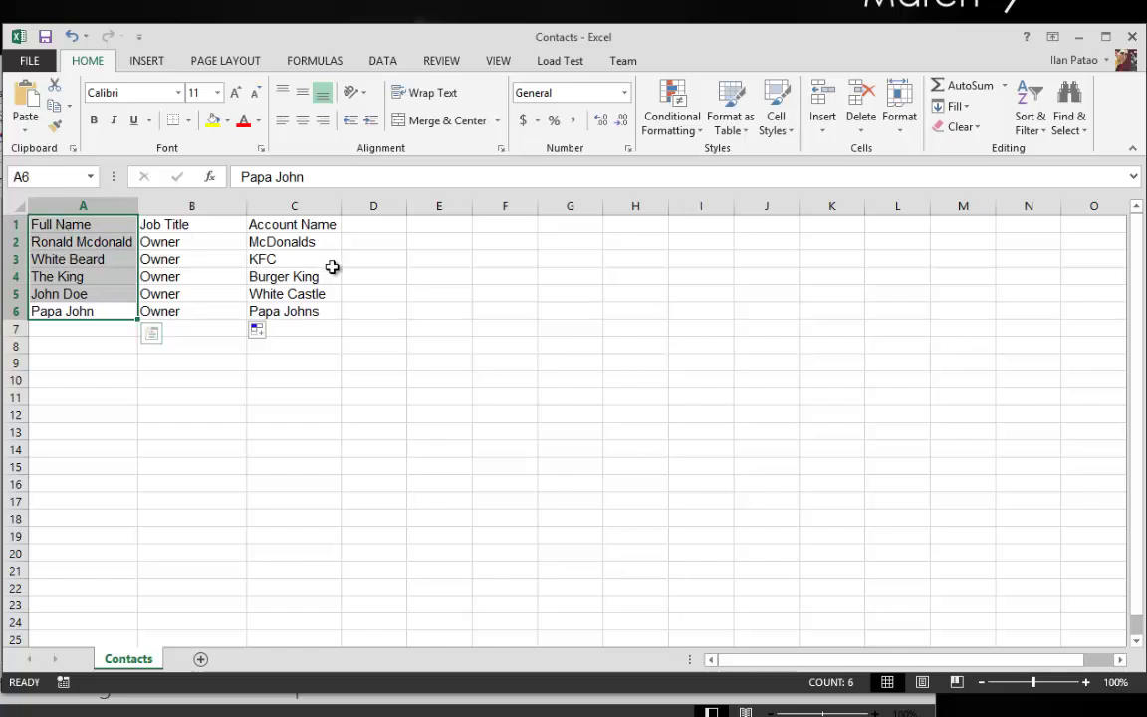
{"action": "left_click", "coordinate": [101, 239]}
{"action": "left_click", "coordinate": [287, 241]}
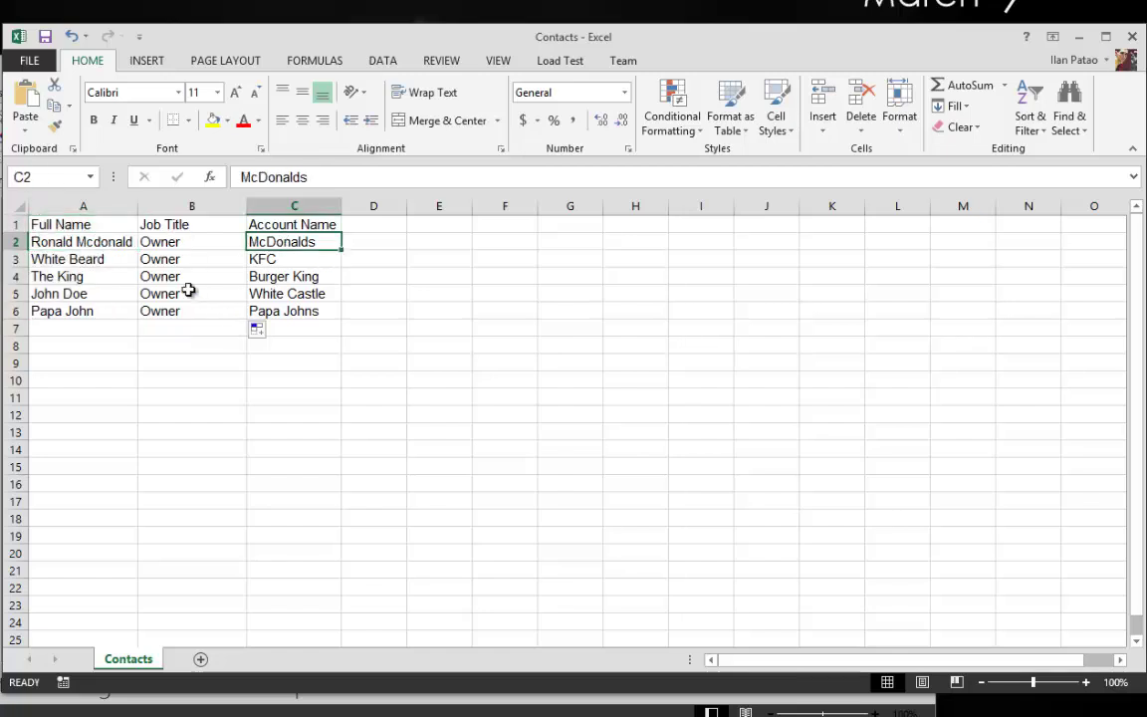
{"action": "left_click", "coordinate": [82, 205]}
{"action": "left_click", "coordinate": [213, 208]}
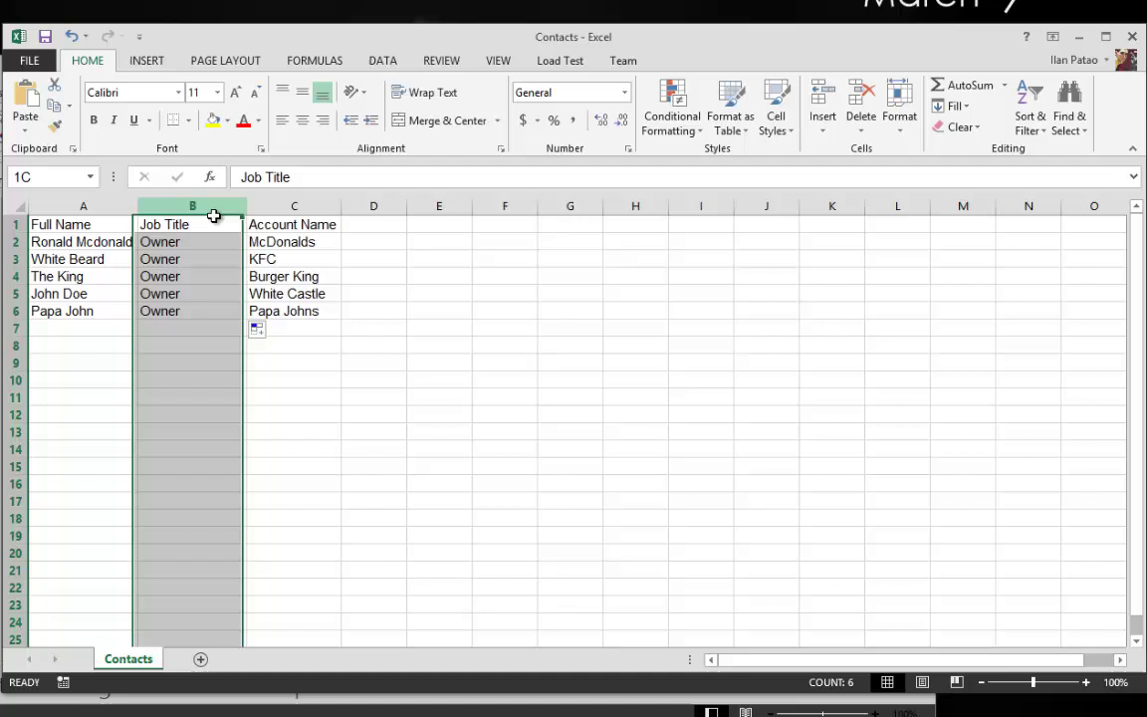
{"action": "left_click", "coordinate": [289, 203]}
{"action": "left_click", "coordinate": [284, 369]}
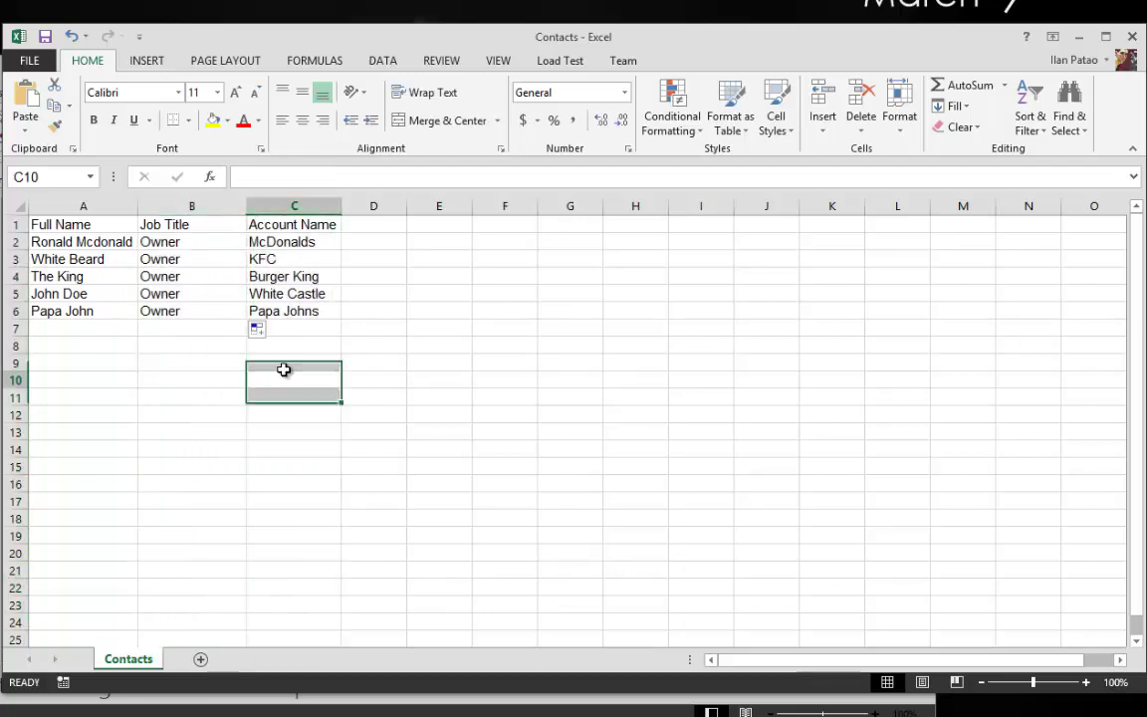
{"action": "left_click", "coordinate": [363, 206]}
{"action": "left_click", "coordinate": [528, 205]}
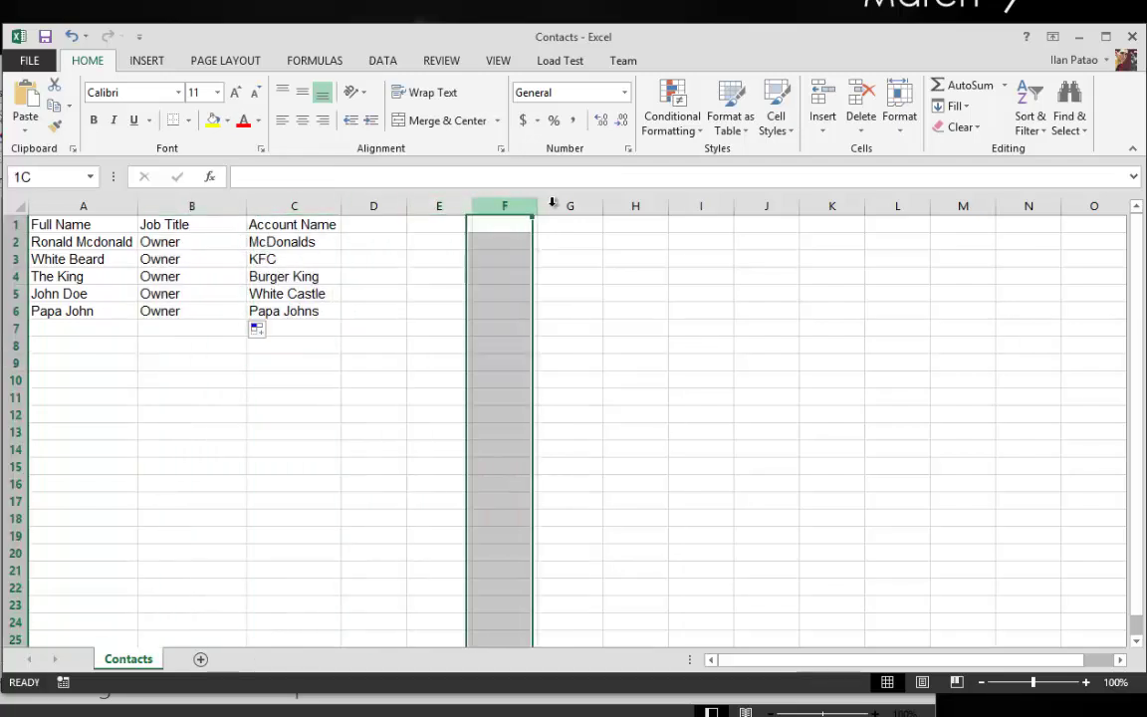
{"action": "left_click", "coordinate": [570, 205]}
{"action": "left_click", "coordinate": [636, 205]}
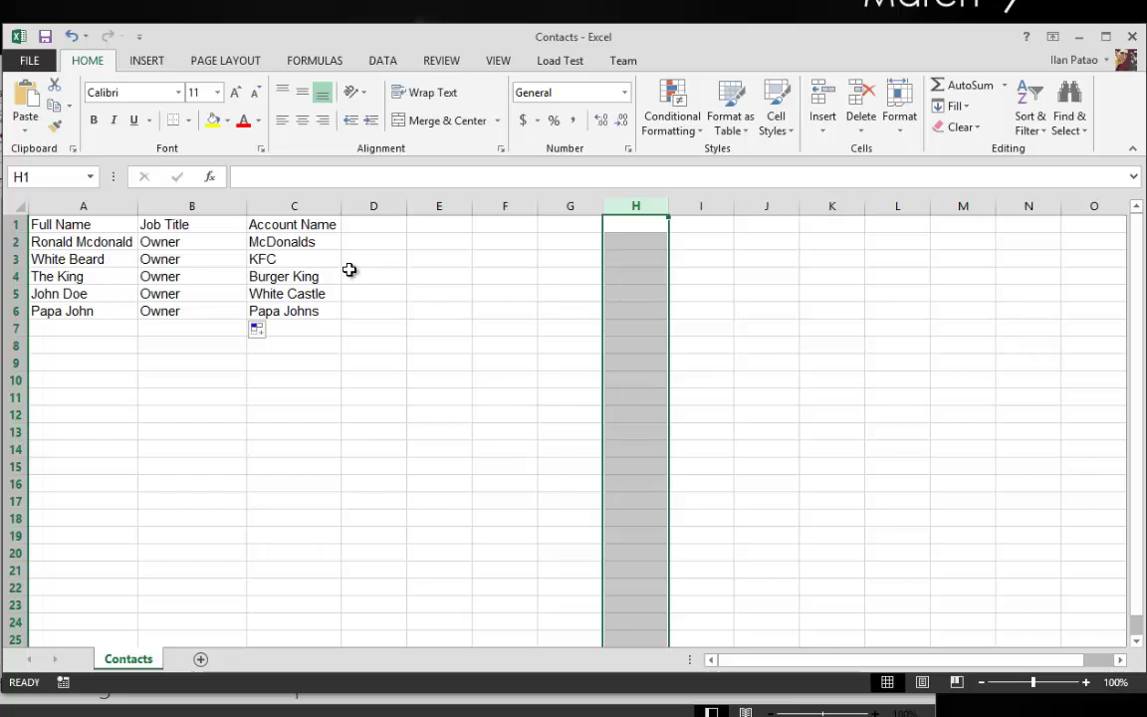
{"action": "left_click", "coordinate": [281, 276]}
{"action": "left_click", "coordinate": [147, 279]}
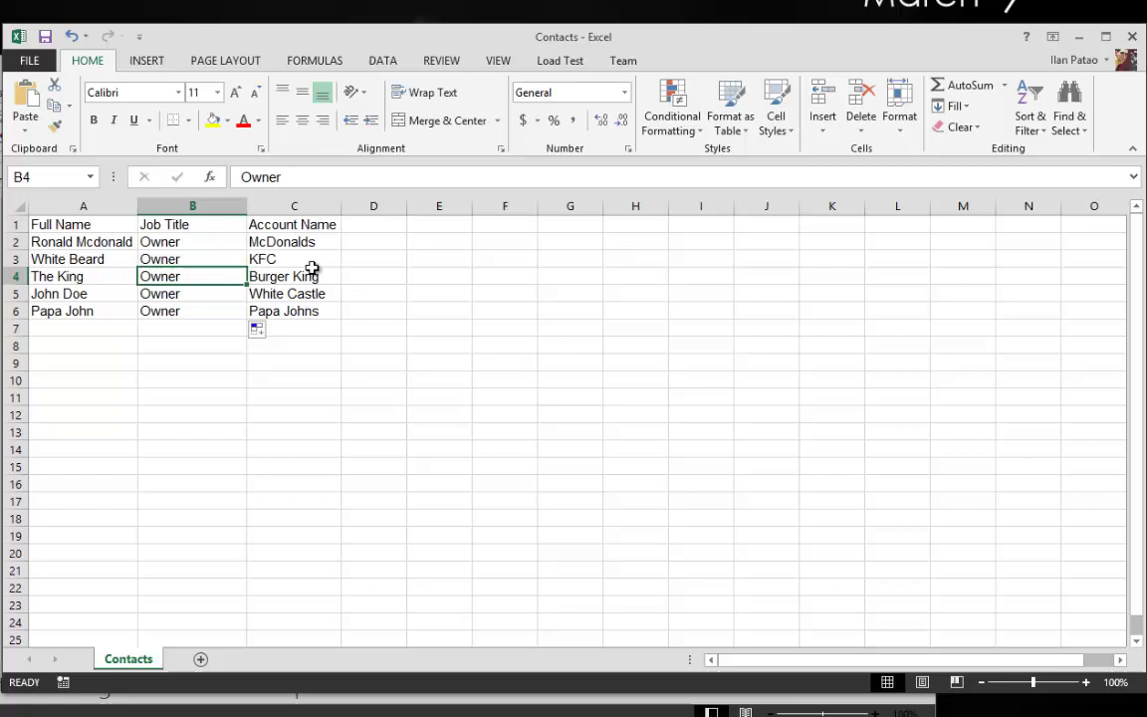
{"action": "left_click", "coordinate": [410, 362]}
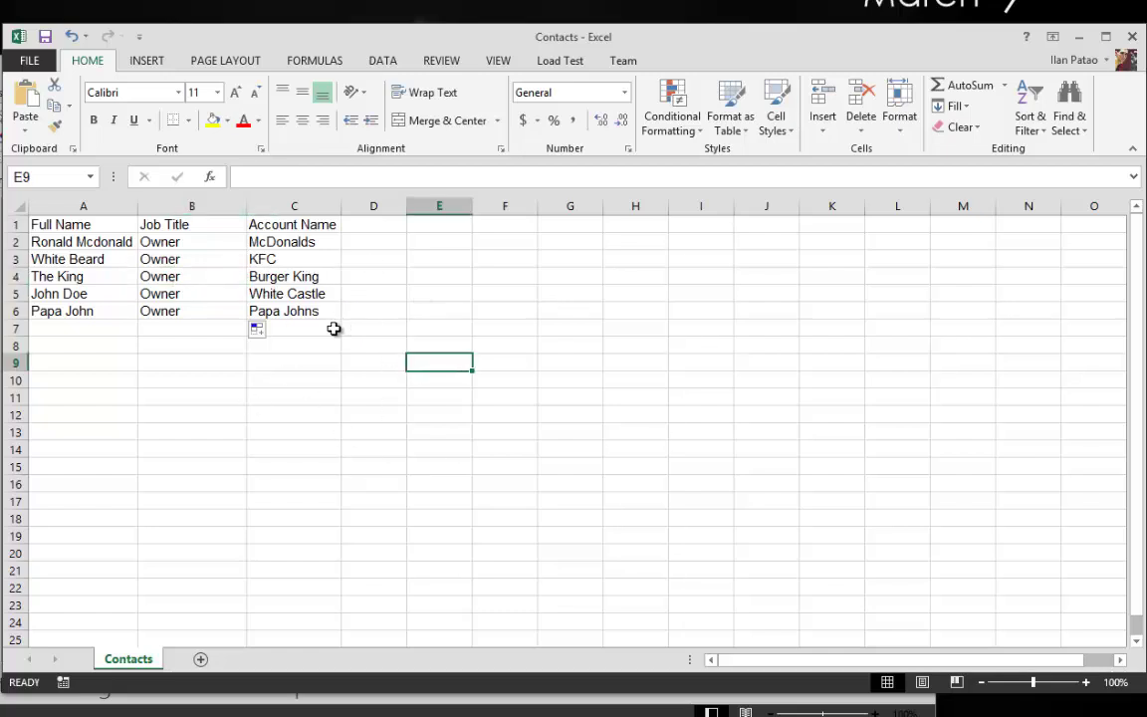
Save the Contacts workbook with its three columns of contact data
{"action": "left_click_drag", "start_coordinate": [85, 205], "coordinate": [306, 204]}
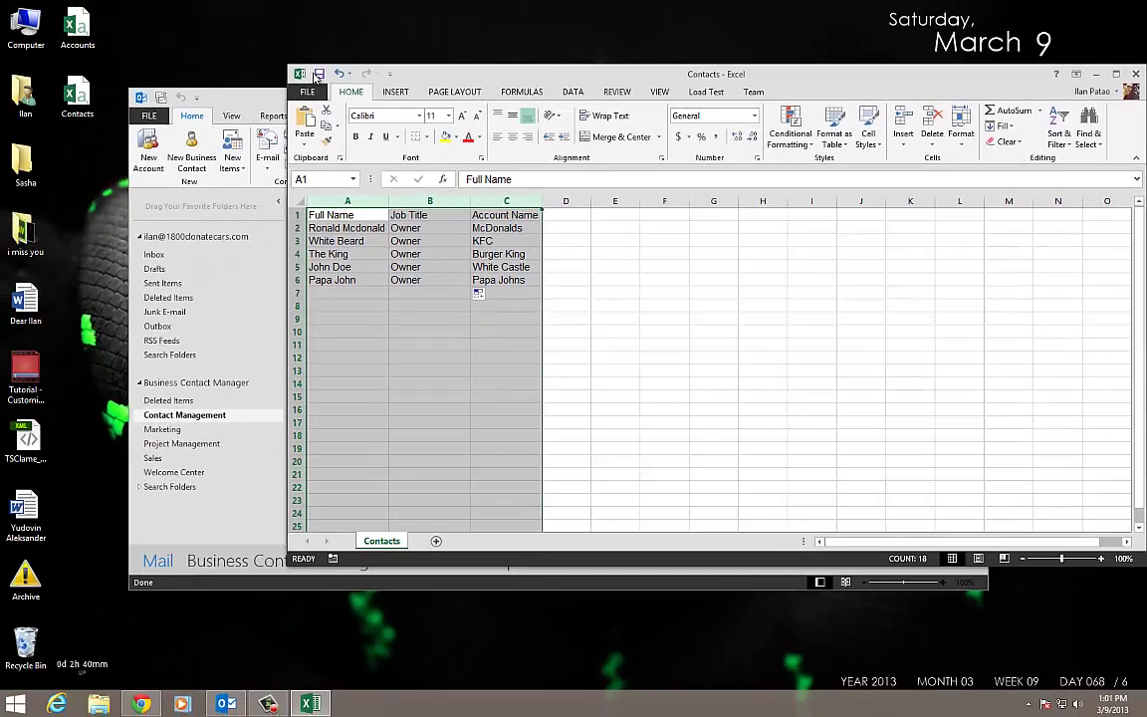
{"action": "left_click", "coordinate": [318, 74]}
{"action": "left_click", "coordinate": [518, 390]}
{"action": "left_click", "coordinate": [518, 388]}
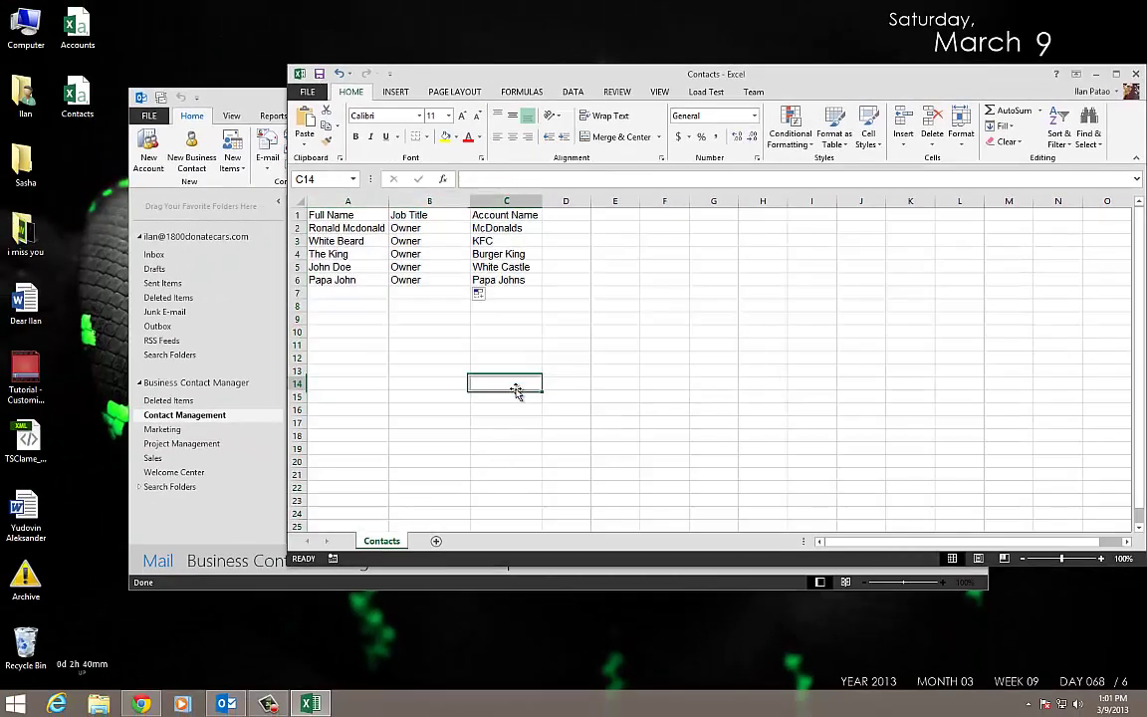
Open the Accounts workbook from the desktop, fit column A to its contents, and check the account names in A2:A6
{"action": "double_click", "coordinate": [97, 22]}
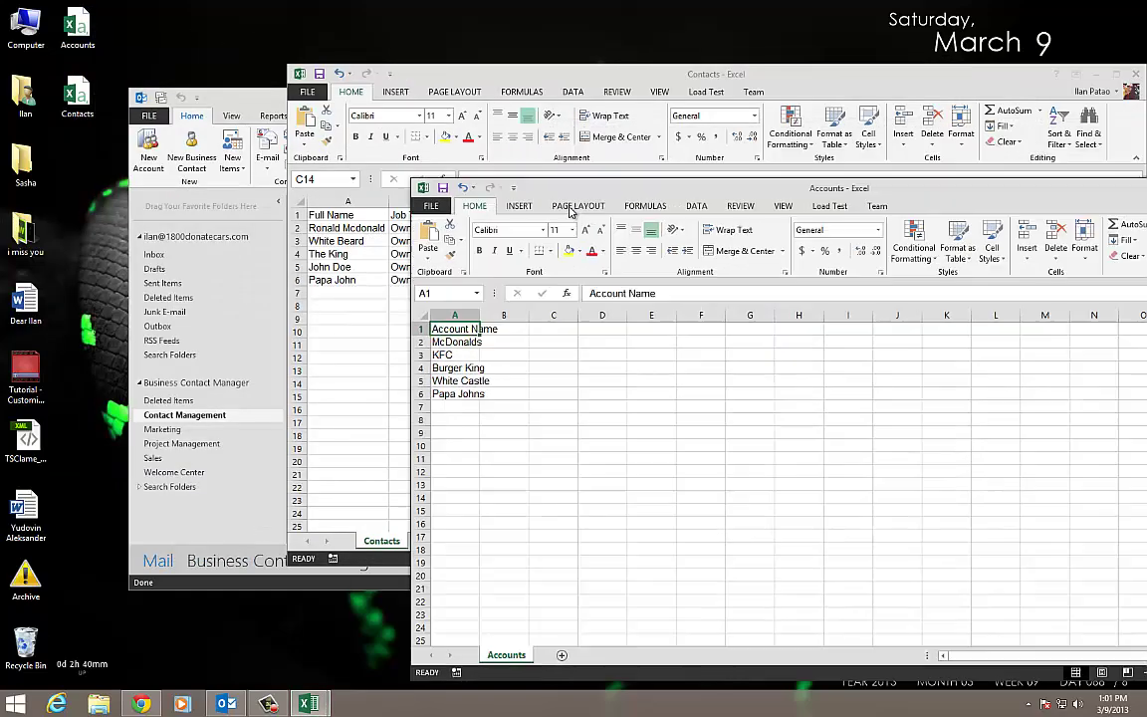
{"action": "left_click_drag", "start_coordinate": [517, 240], "coordinate": [666, 240]}
{"action": "double_click", "coordinate": [542, 240]}
{"action": "left_click_drag", "start_coordinate": [518, 267], "coordinate": [520, 320]}
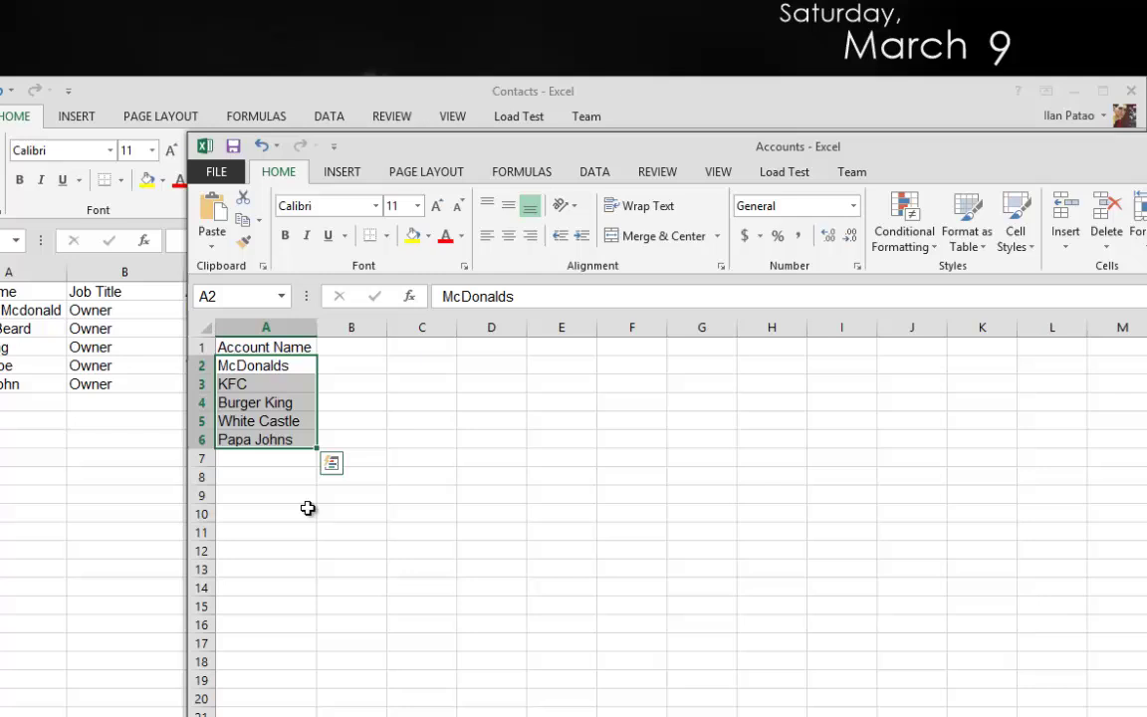
{"action": "left_click", "coordinate": [256, 365]}
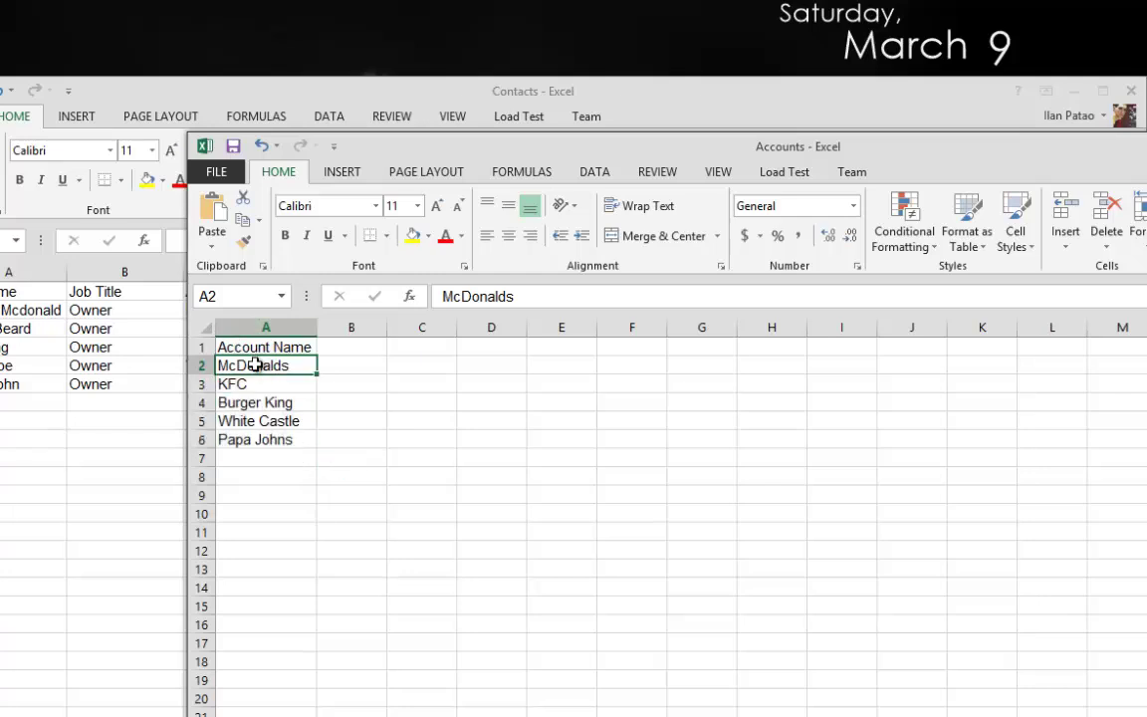
Rearrange the Accounts and Contacts workbook windows, bringing Contacts to the front
{"action": "left_click_drag", "start_coordinate": [364, 149], "coordinate": [548, 17]}
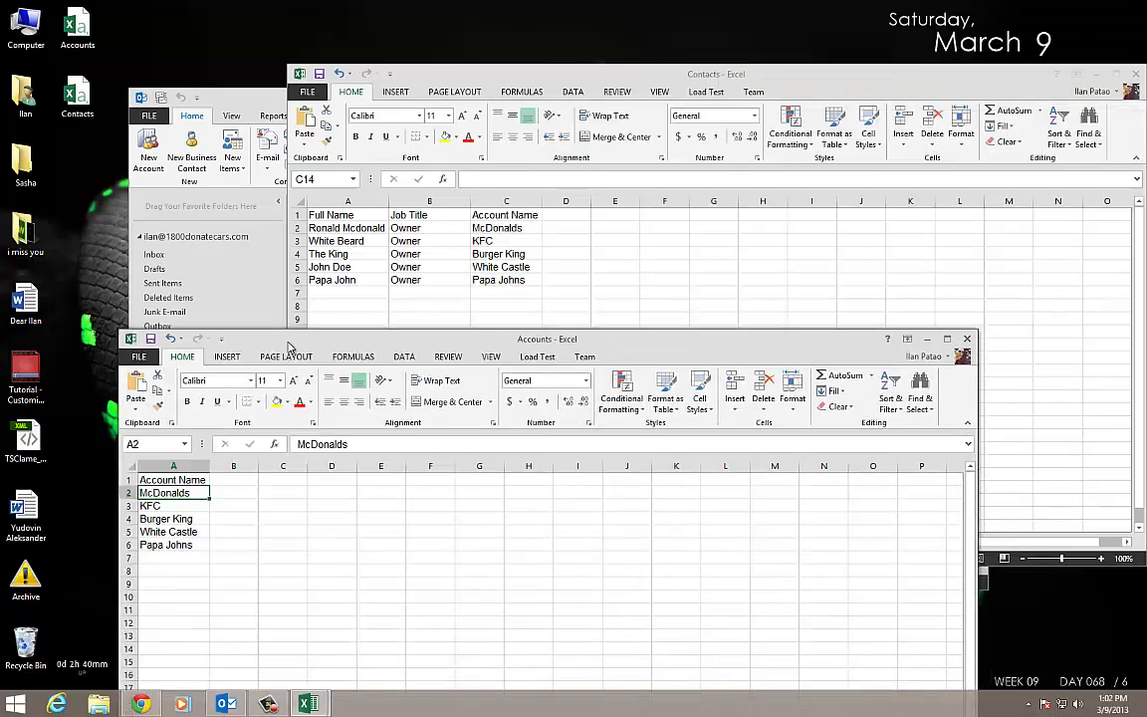
{"action": "left_click_drag", "start_coordinate": [289, 347], "coordinate": [740, 55]}
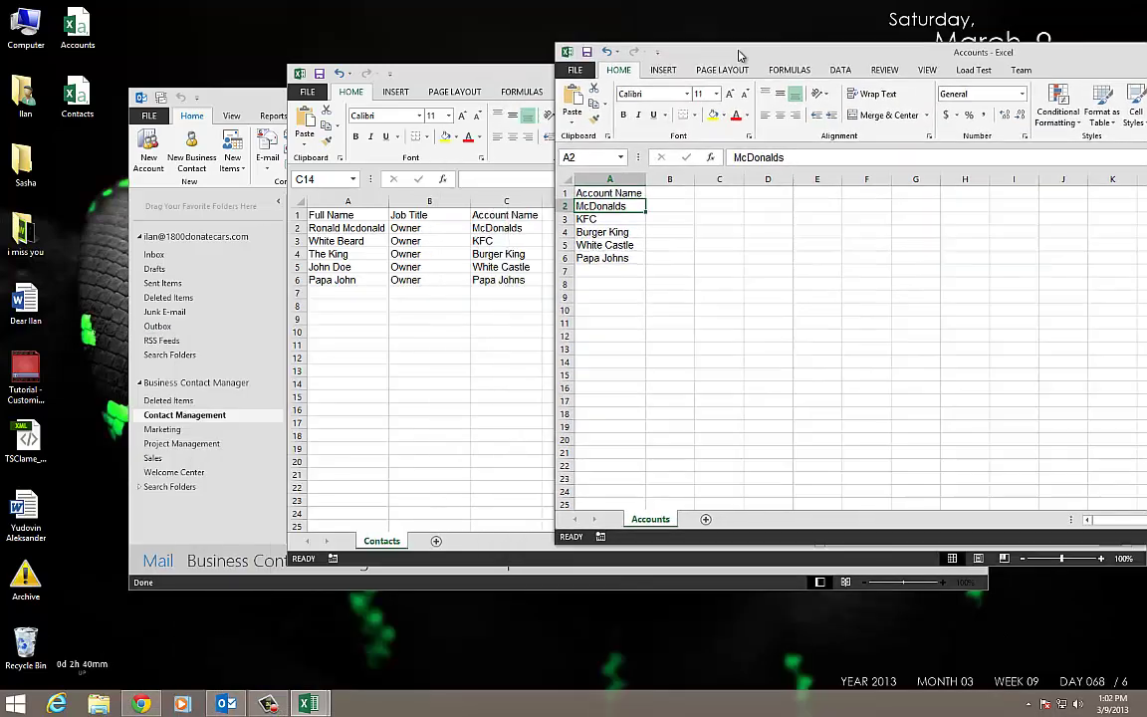
{"action": "left_click", "coordinate": [395, 301]}
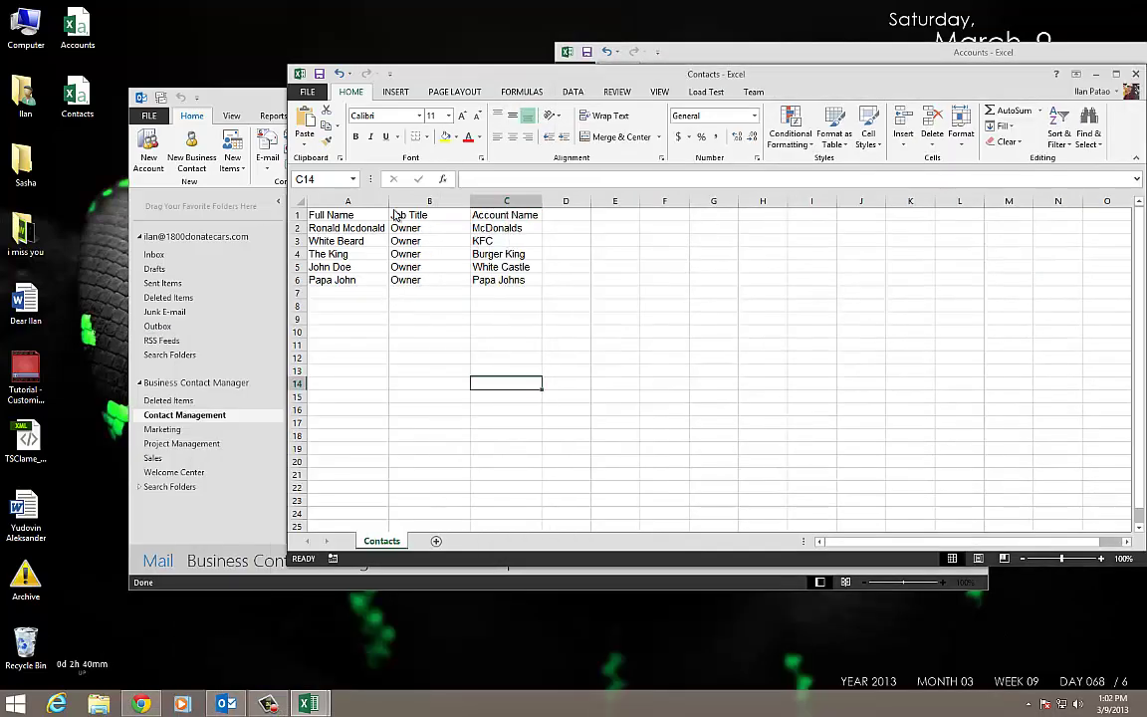
{"action": "left_click_drag", "start_coordinate": [809, 83], "coordinate": [743, 167]}
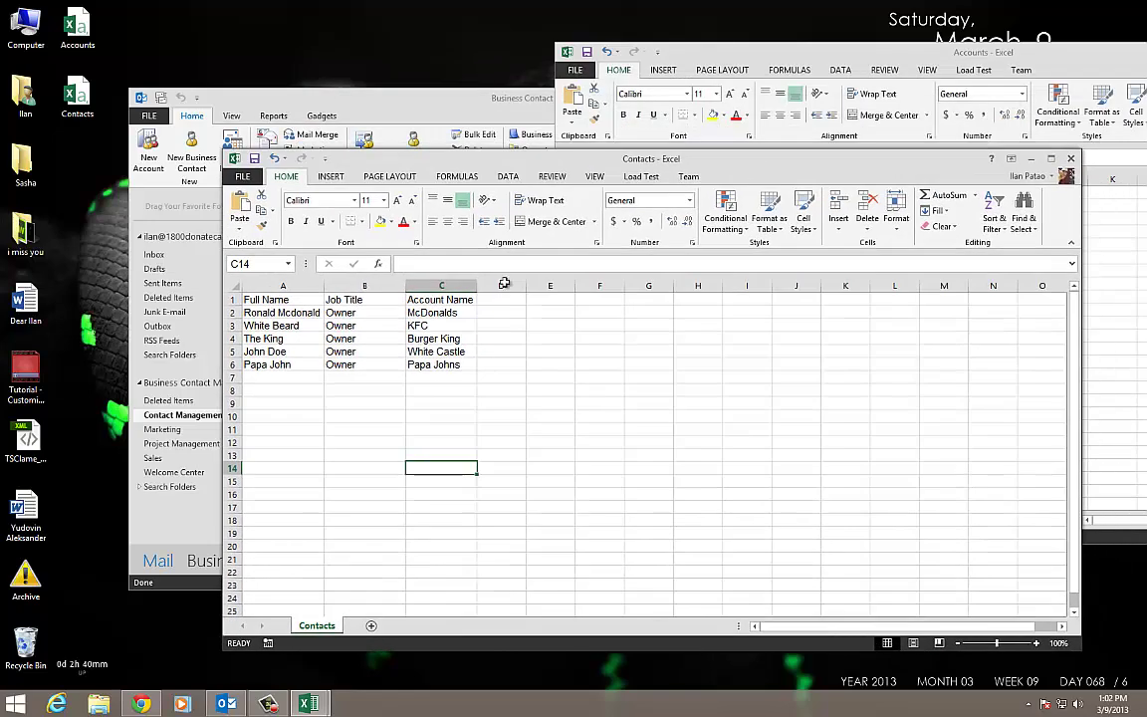
Review the contact data in A1:C6, then close the Contacts workbook, saving its changes in CSV format
{"action": "left_click_drag", "start_coordinate": [269, 365], "coordinate": [443, 300]}
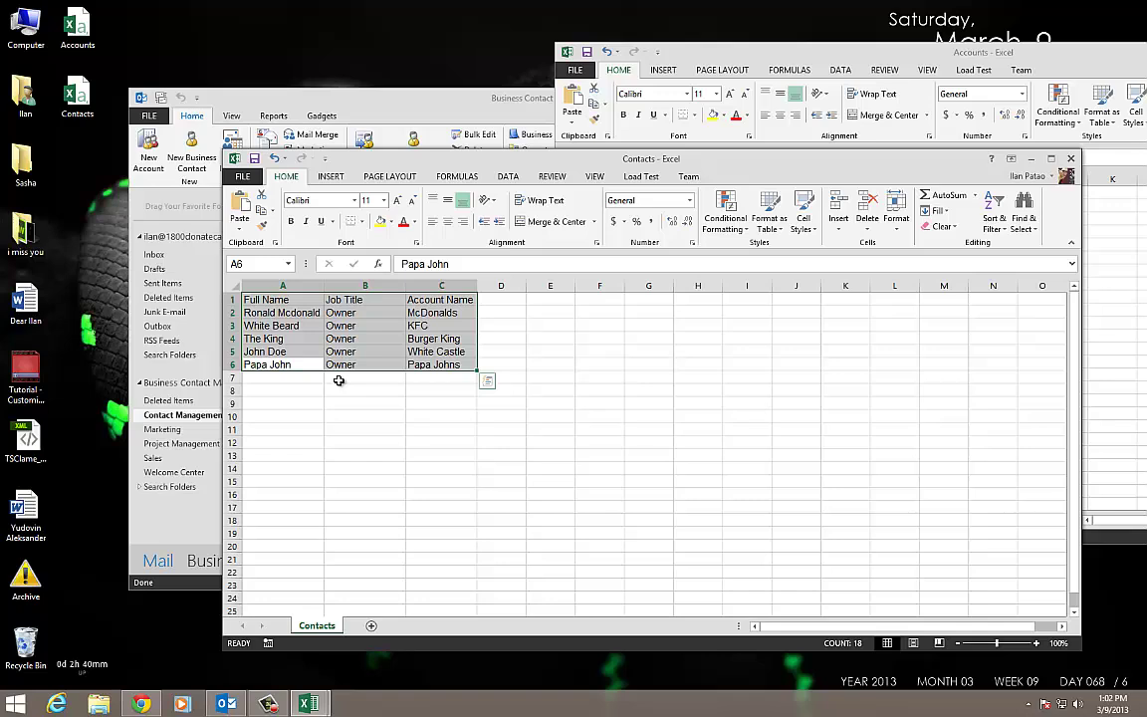
{"action": "left_click", "coordinate": [426, 415]}
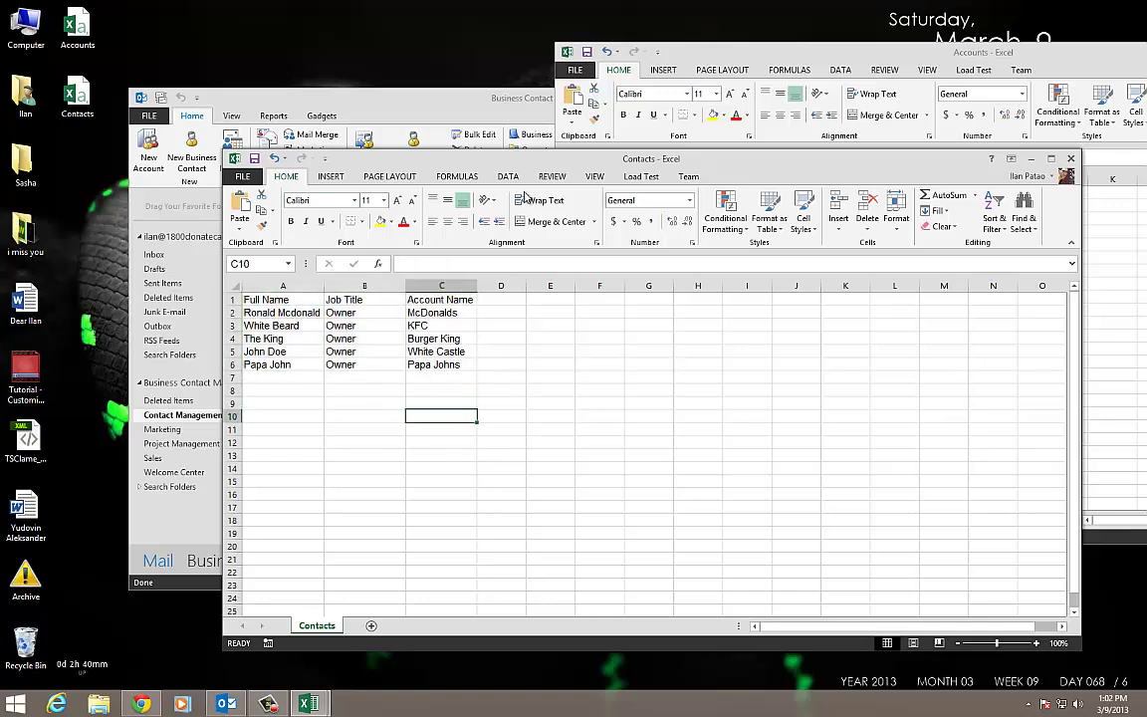
{"action": "left_click", "coordinate": [1071, 159]}
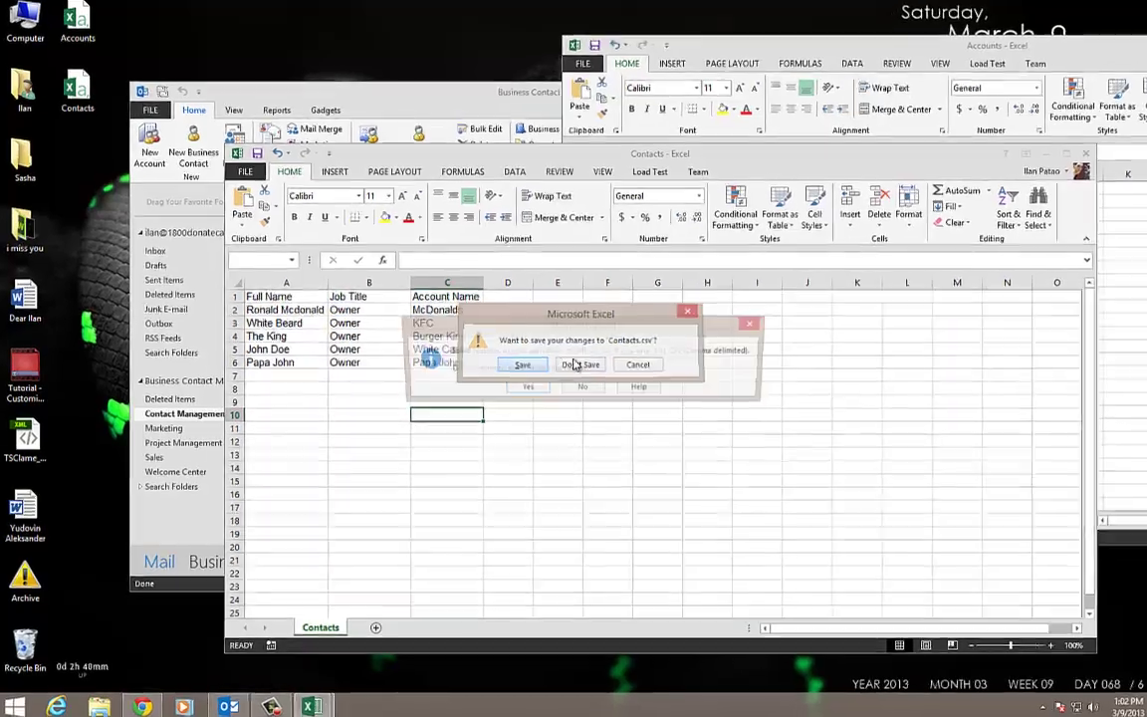
{"action": "left_click", "coordinate": [515, 367]}
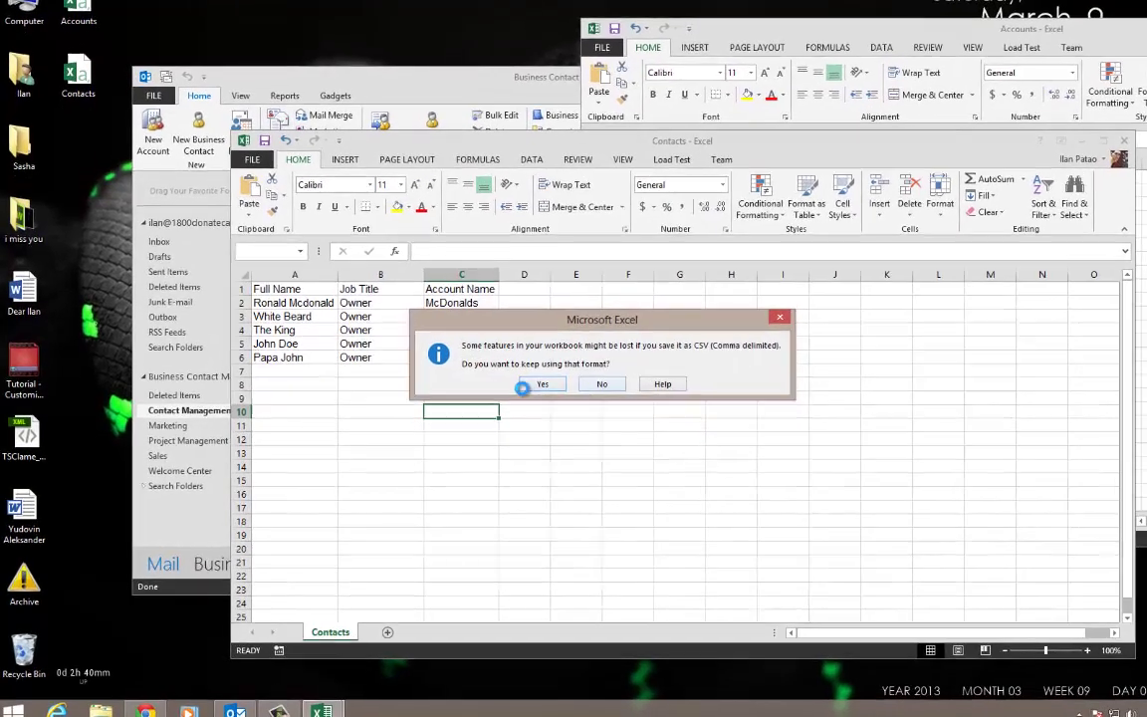
{"action": "left_click", "coordinate": [528, 383]}
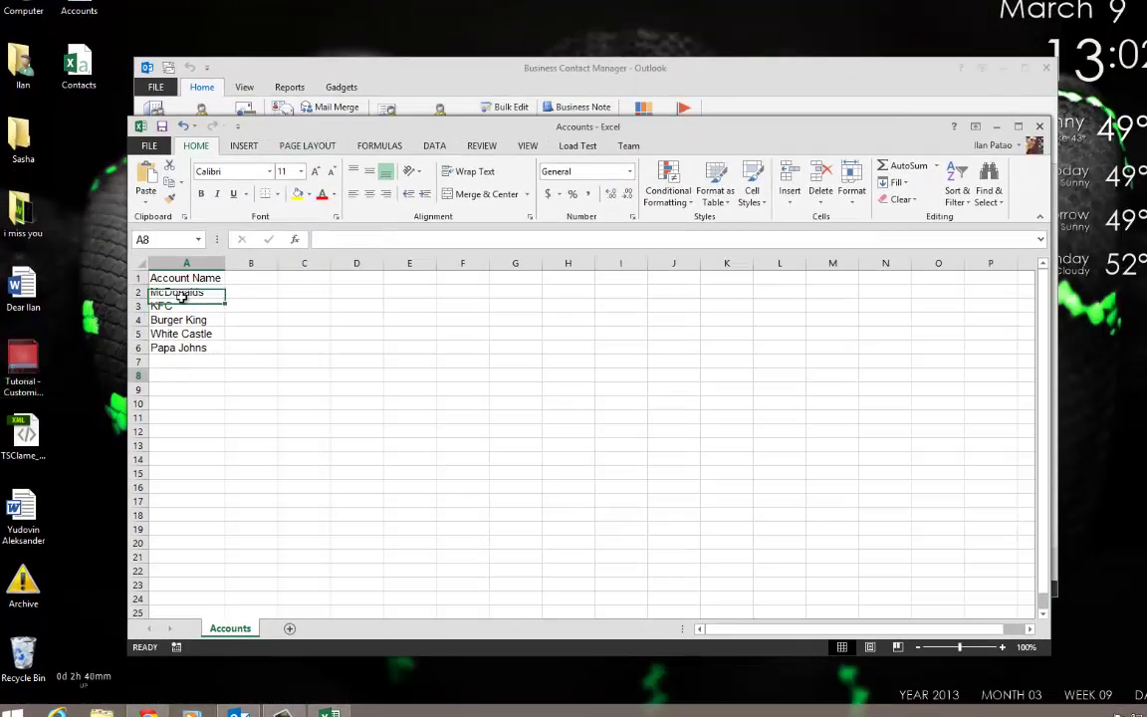
Close the Accounts workbook, saving it as a comma-delimited CSV that replaces the existing Accounts.csv on the desktop
{"action": "left_click_drag", "start_coordinate": [187, 376], "coordinate": [185, 282]}
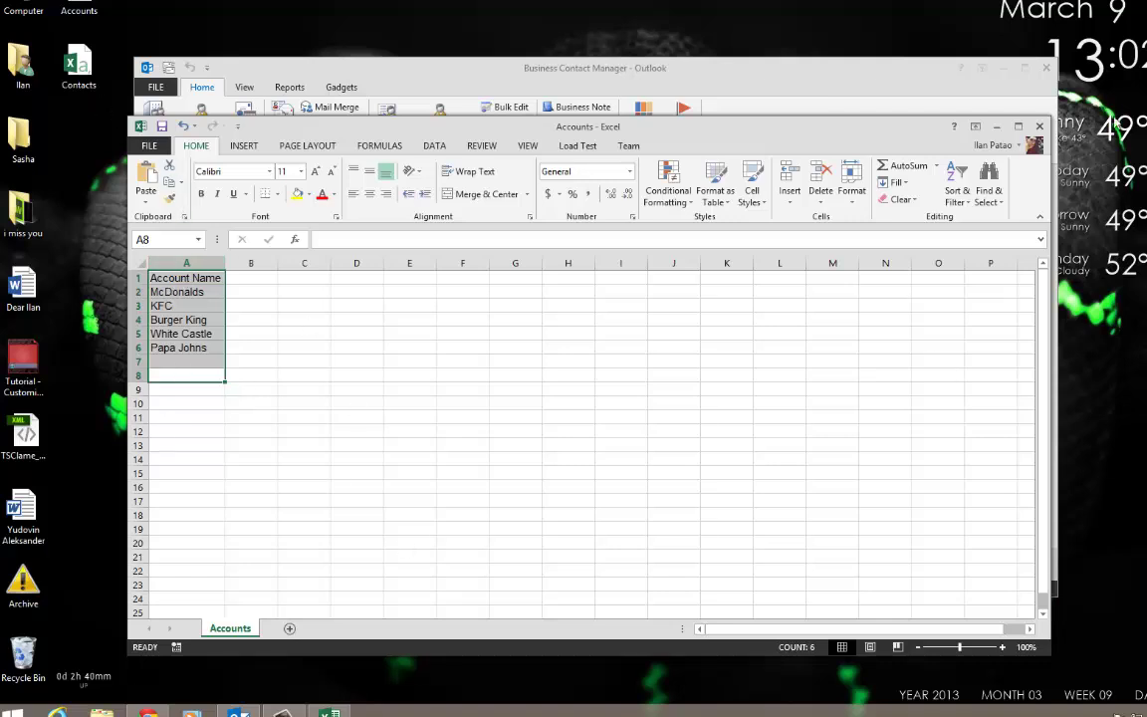
{"action": "left_click", "coordinate": [1039, 126]}
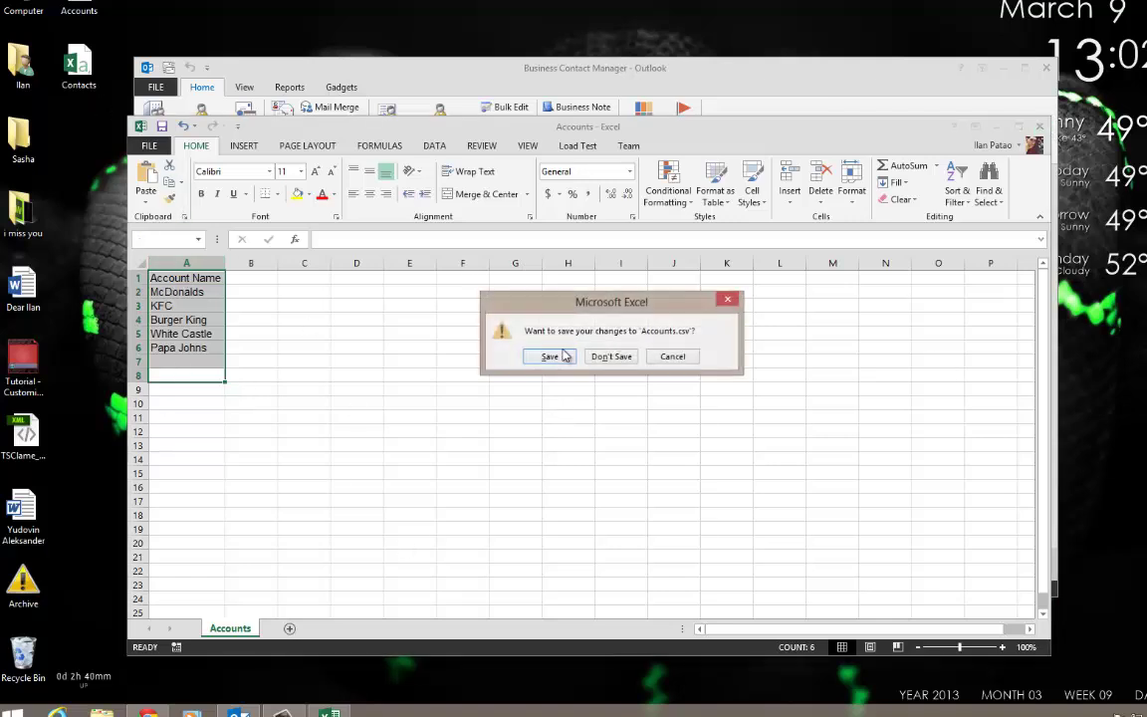
{"action": "left_click", "coordinate": [550, 356]}
{"action": "key", "text": "Return"}
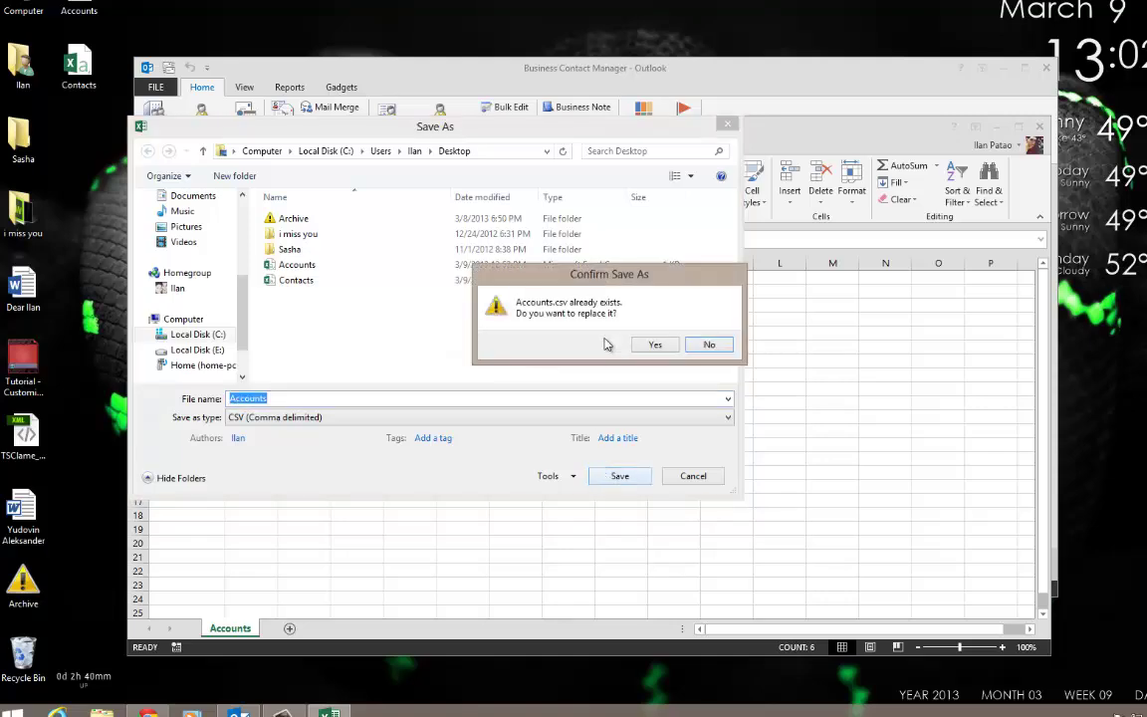
{"action": "left_click", "coordinate": [657, 346]}
{"action": "key", "text": "Return"}
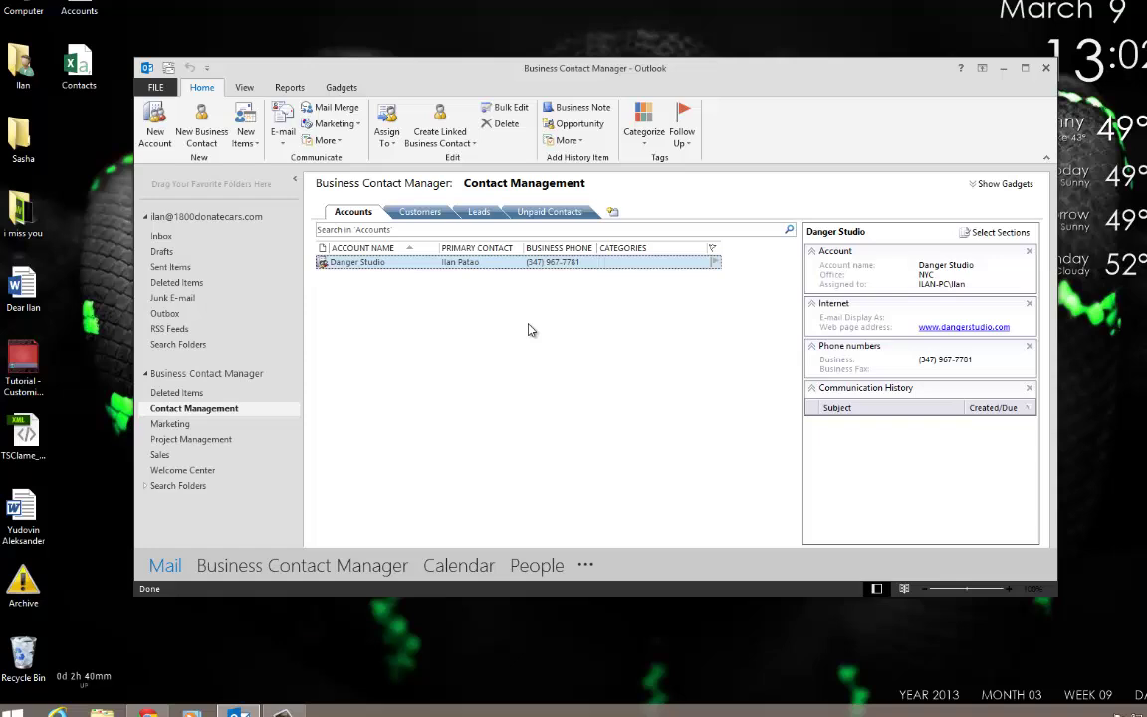
In Outlook, start importing Business Contact Manager data from a file
{"action": "left_click", "coordinate": [157, 87]}
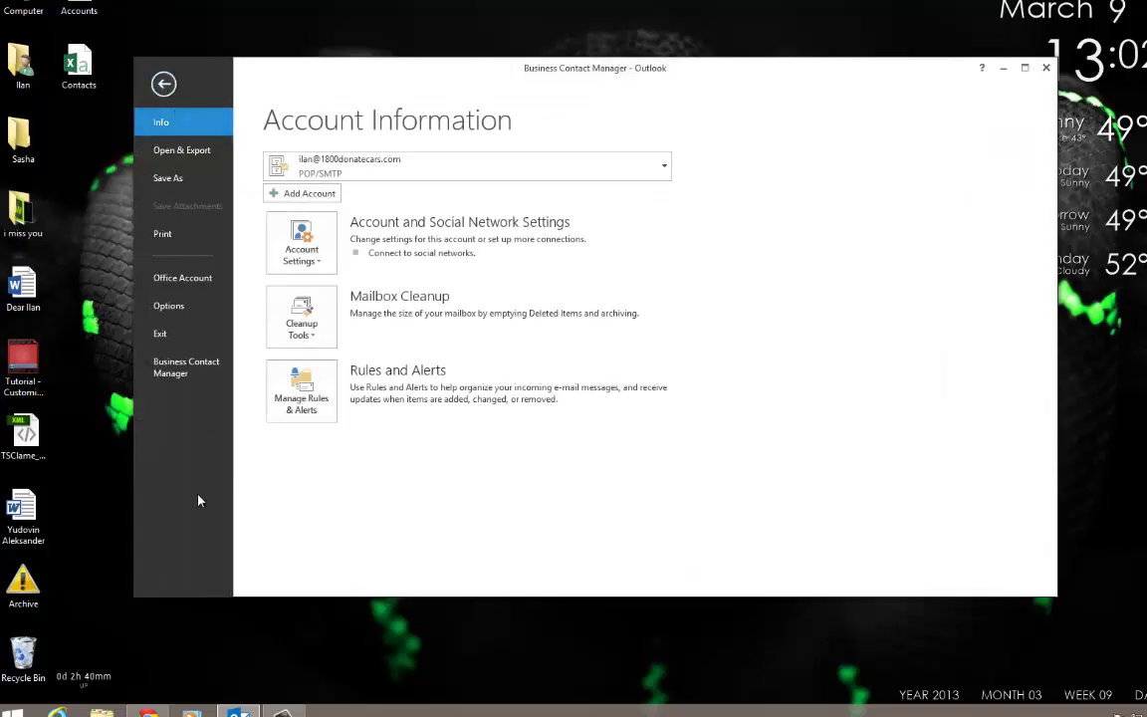
{"action": "left_click", "coordinate": [191, 374]}
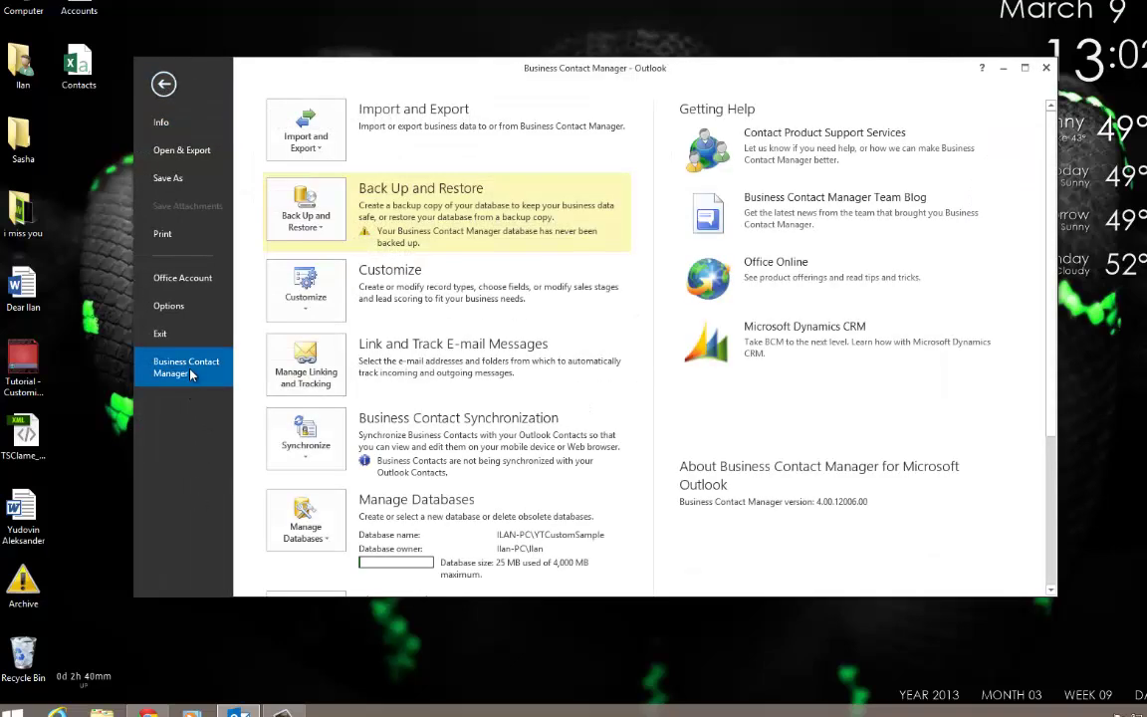
{"action": "left_click", "coordinate": [282, 147]}
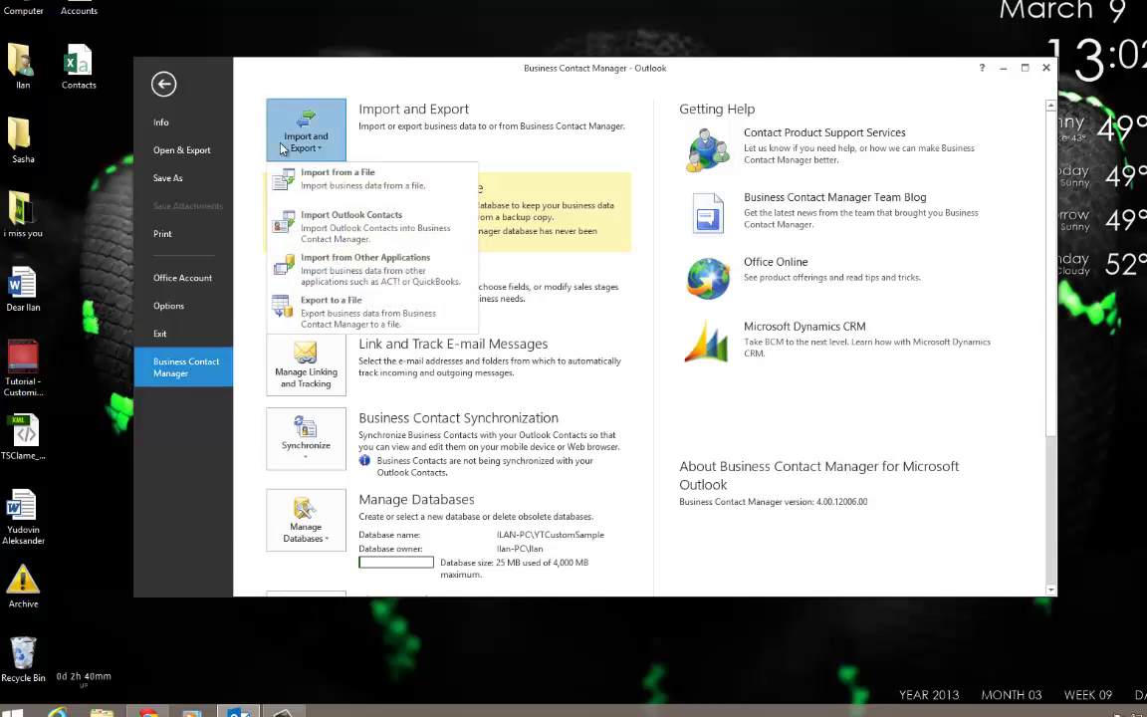
{"action": "left_click", "coordinate": [342, 191]}
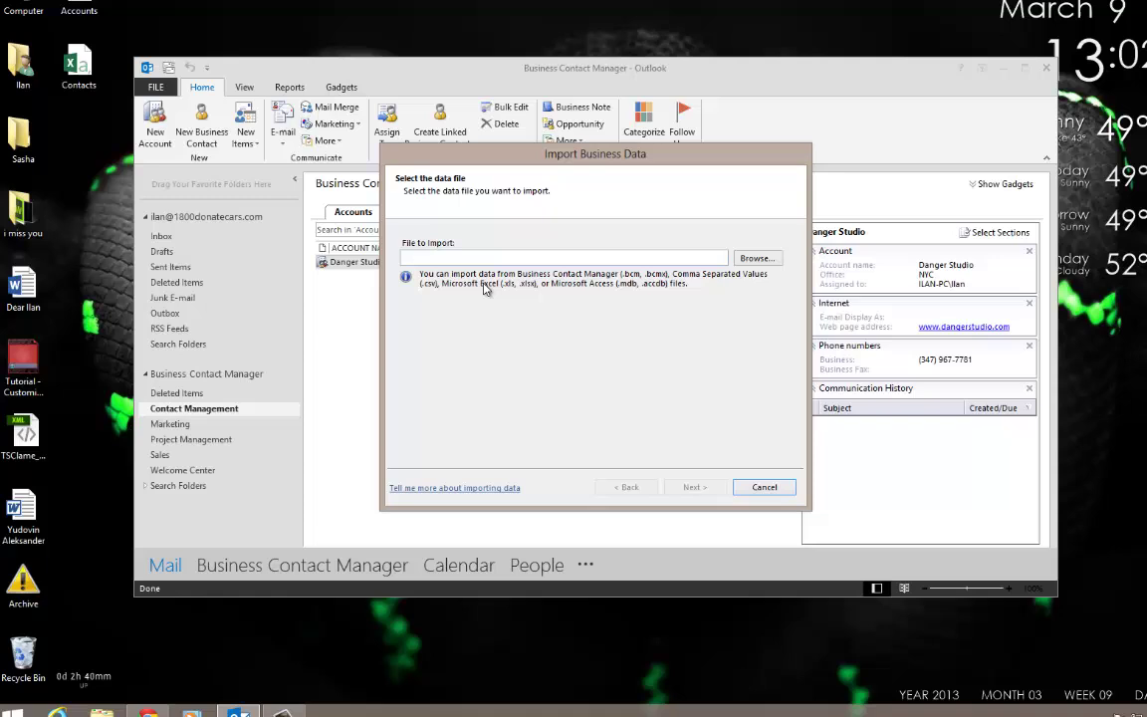
Choose Accounts.csv from the desktop as the data file to import and continue to the import options
{"action": "left_click", "coordinate": [757, 258]}
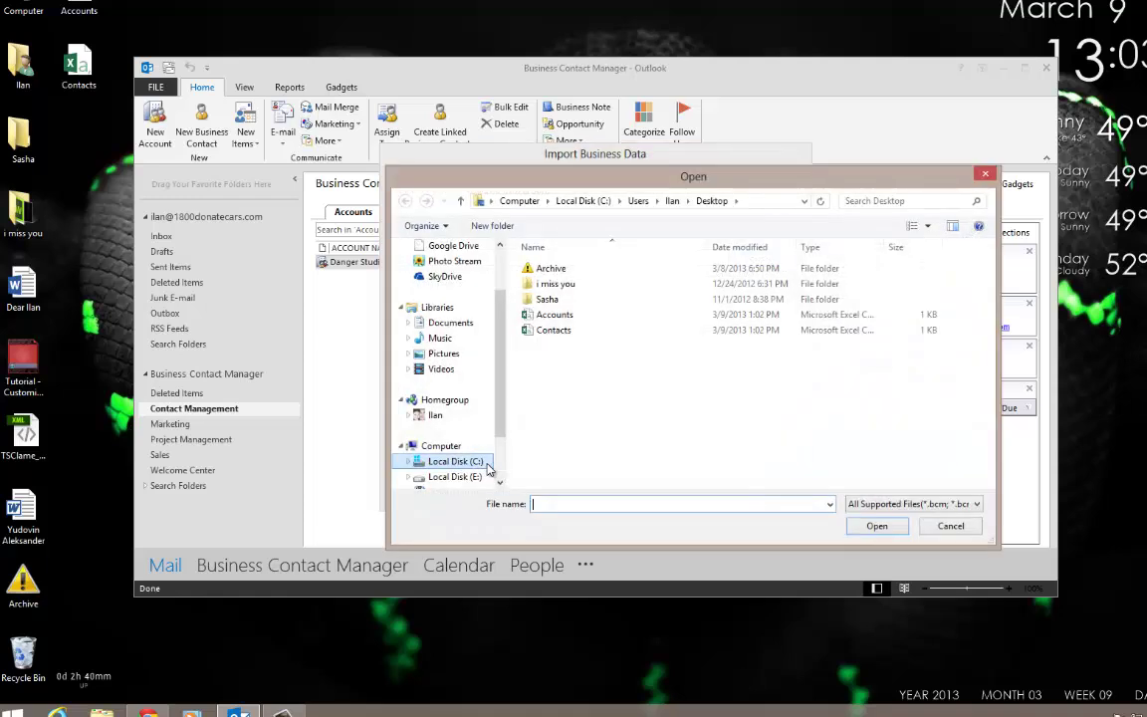
{"action": "left_click", "coordinate": [563, 330]}
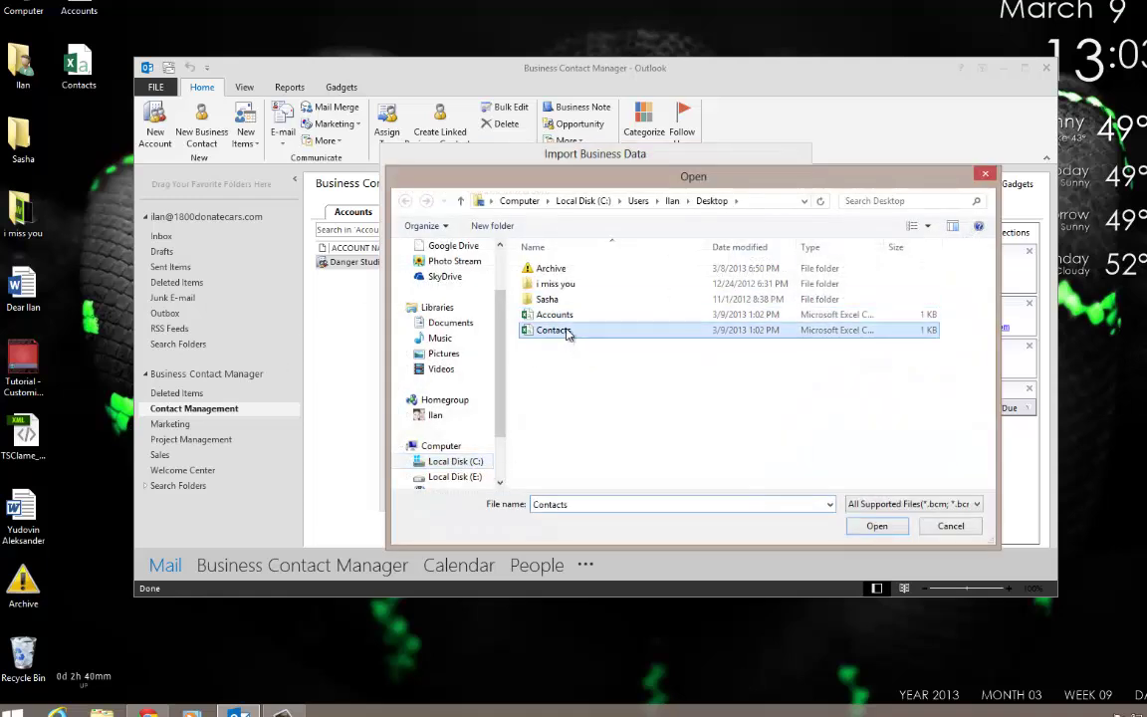
{"action": "left_click", "coordinate": [568, 315]}
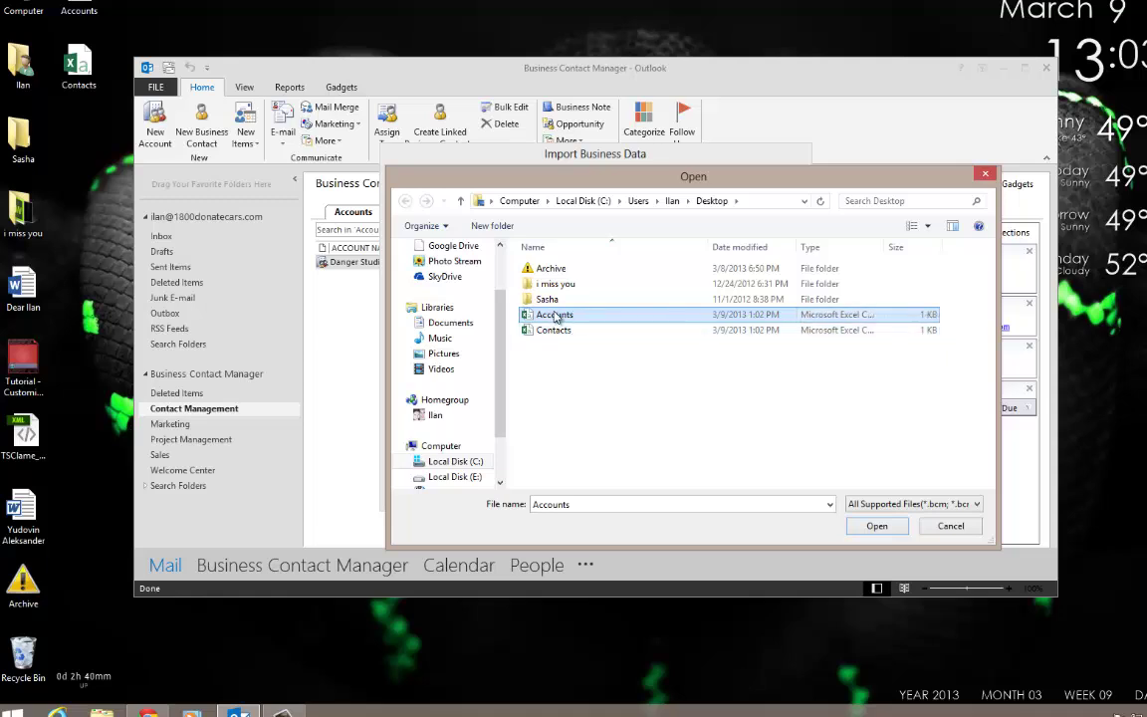
{"action": "double_click", "coordinate": [548, 317]}
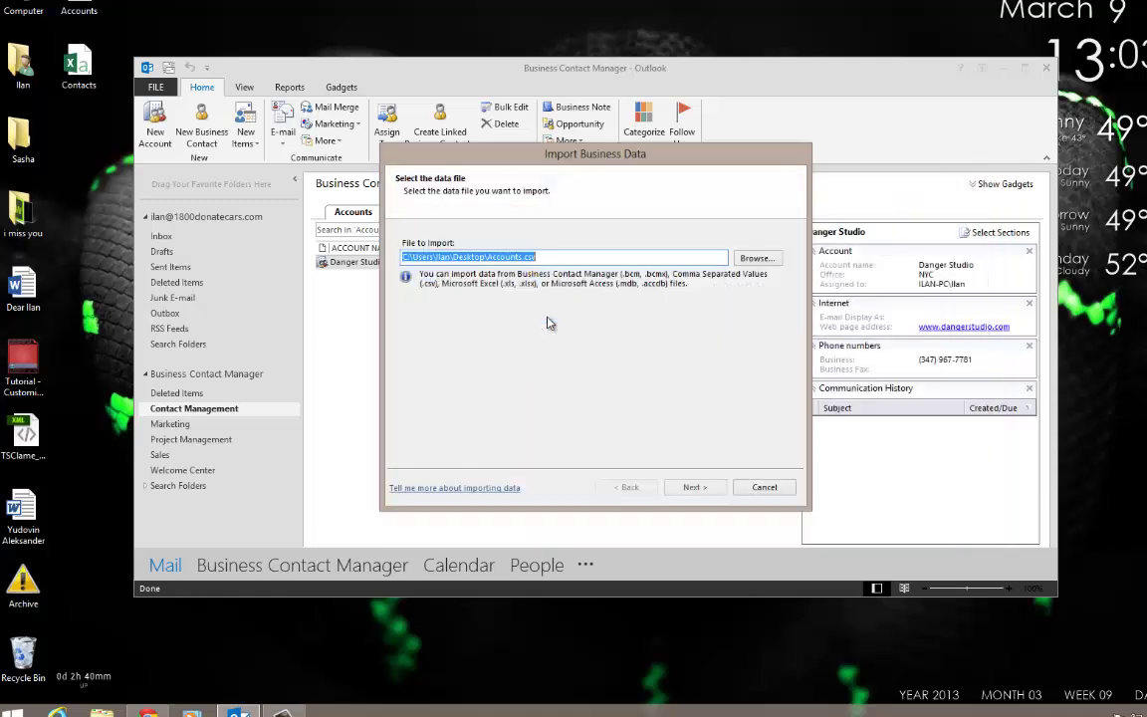
{"action": "left_click", "coordinate": [677, 487]}
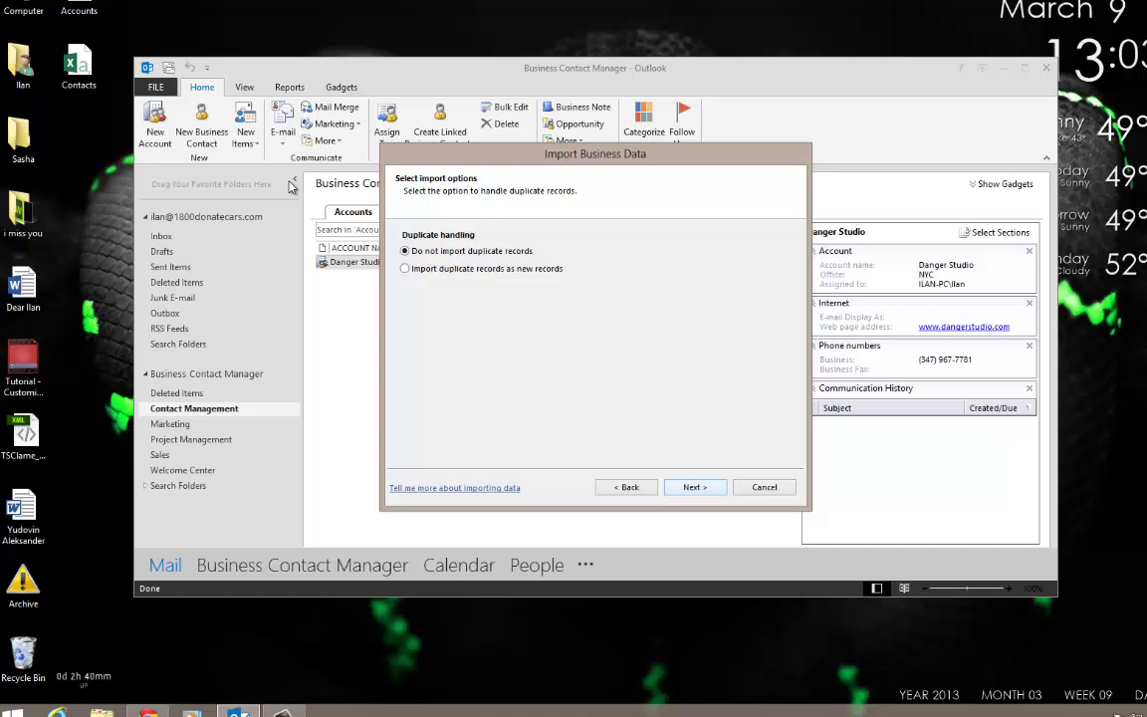
Continue past the duplicate handling options and include Accounts.csv in the import with the Account record type
{"action": "key", "text": "Down"}
{"action": "left_click", "coordinate": [696, 487]}
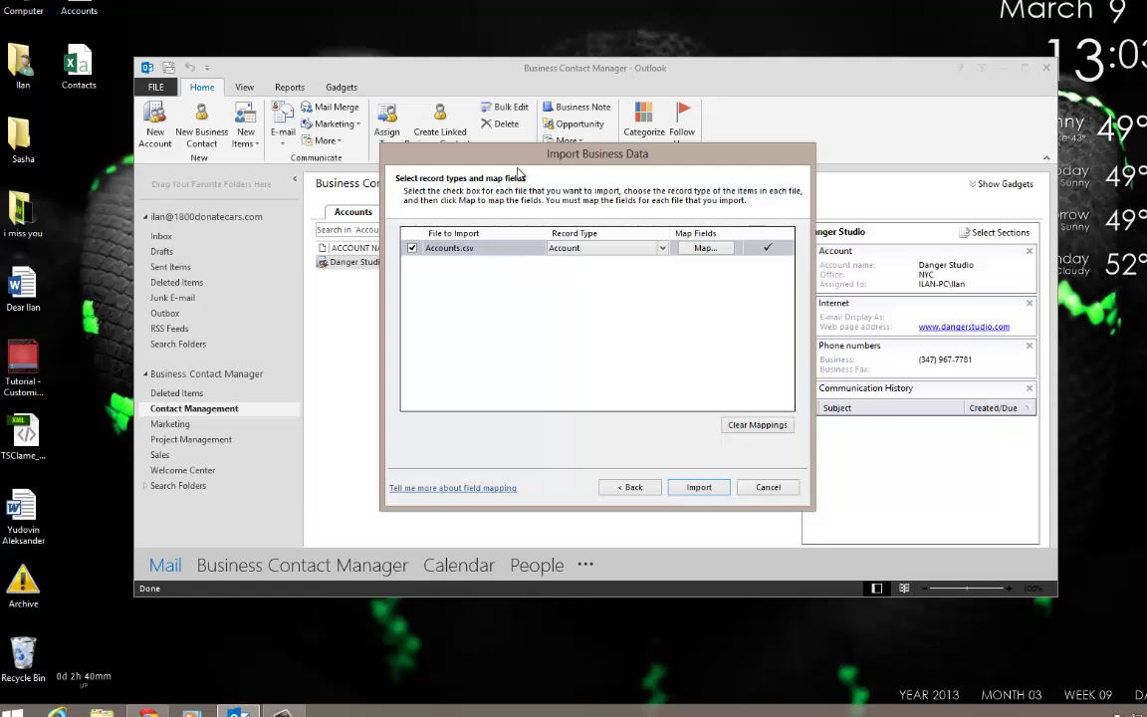
{"action": "left_click_drag", "start_coordinate": [518, 171], "coordinate": [426, 185]}
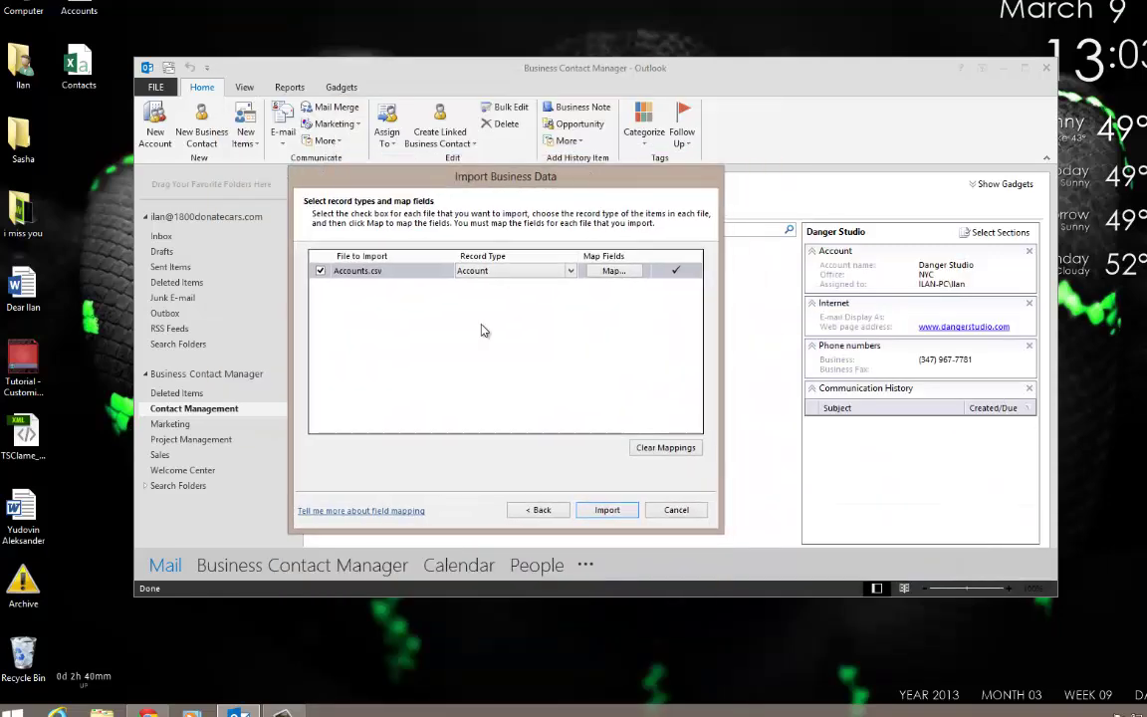
{"action": "left_click", "coordinate": [320, 271]}
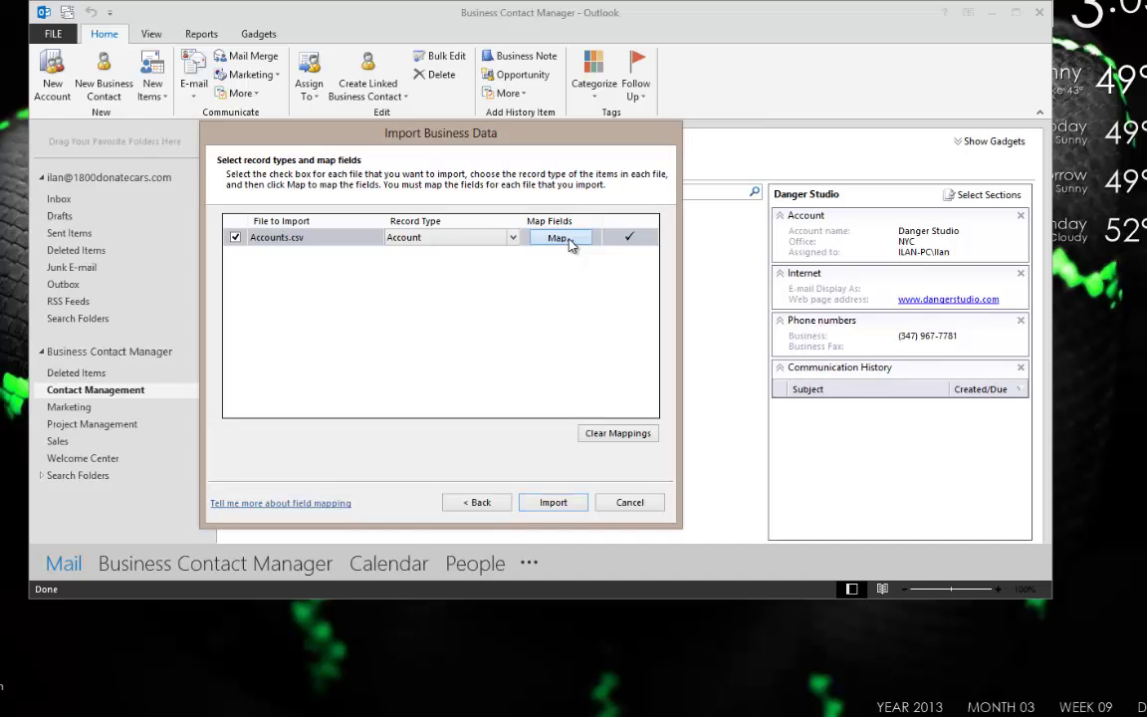
Accept the mapping of Account Name to the Account Name field, then import Accounts.csv and close the import wizard
{"action": "left_click", "coordinate": [559, 238]}
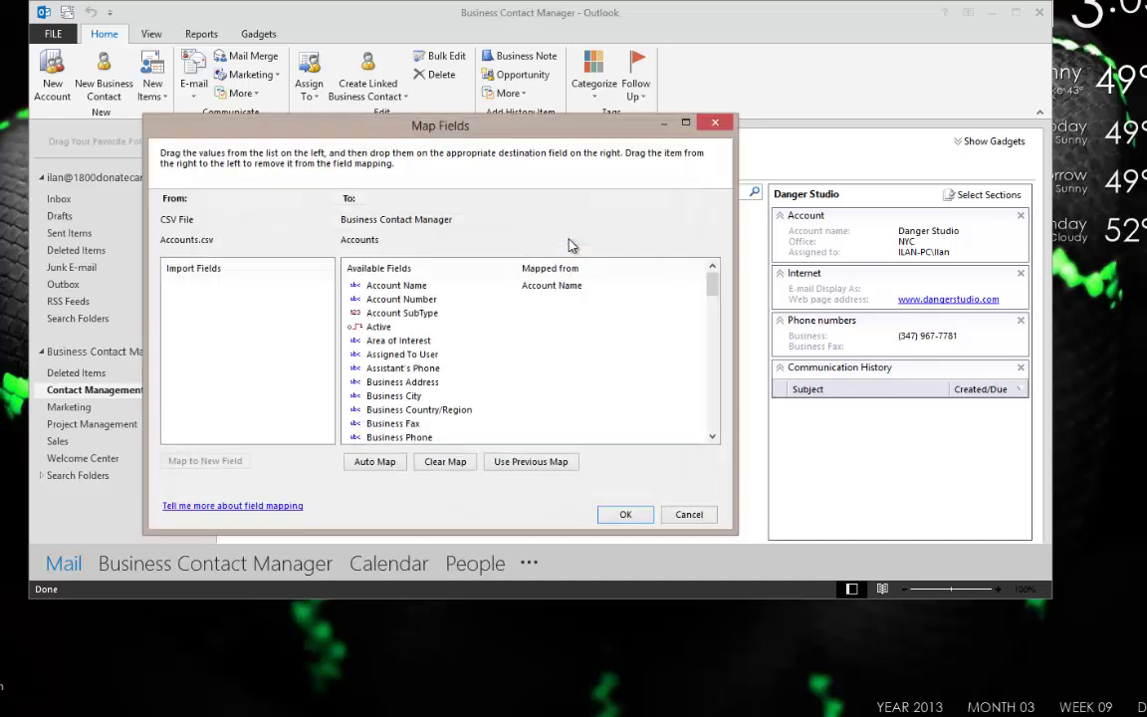
{"action": "left_click", "coordinate": [577, 288]}
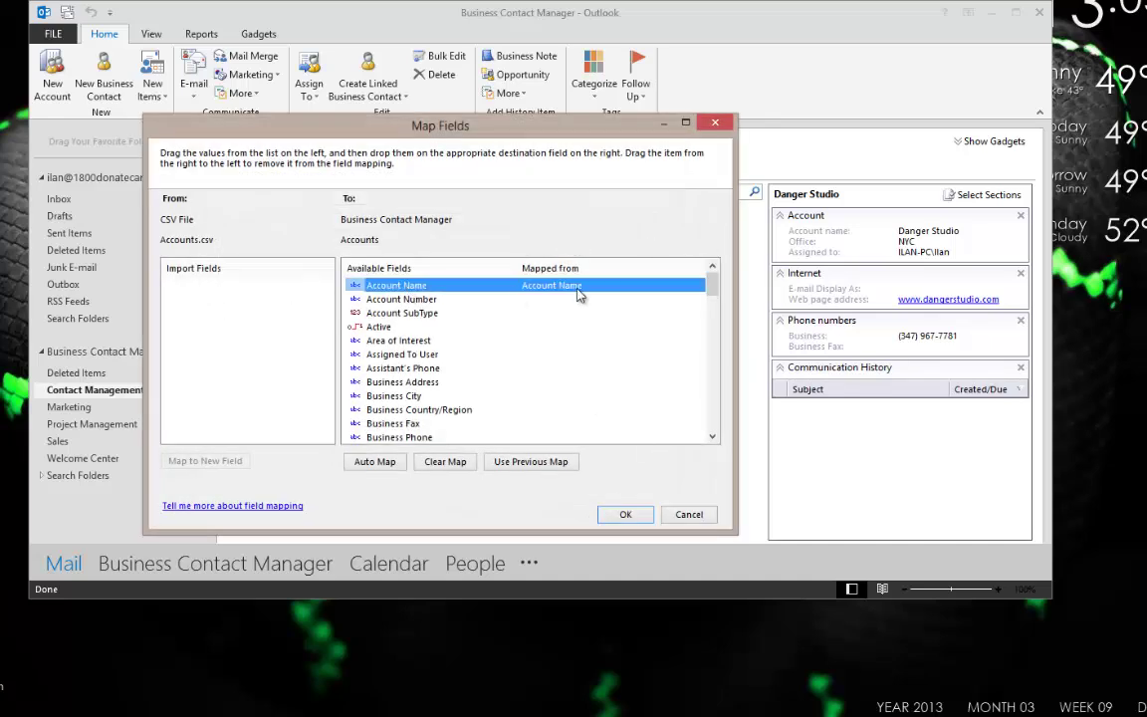
{"action": "left_click", "coordinate": [620, 515]}
{"action": "left_click", "coordinate": [555, 503]}
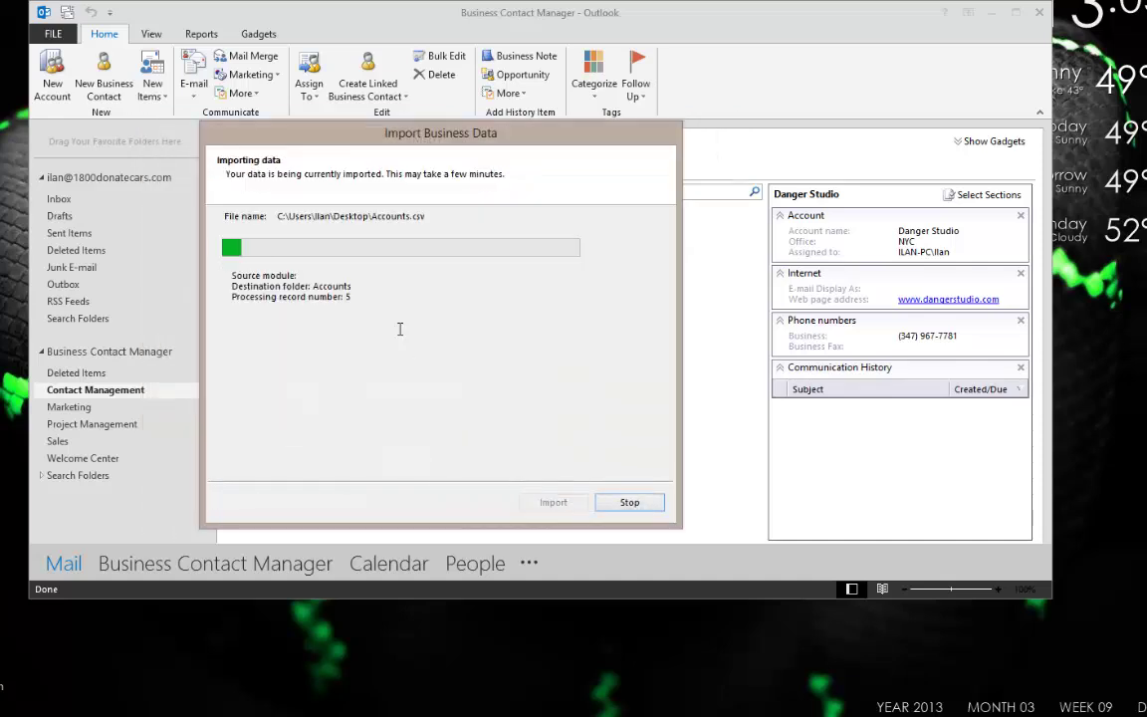
{"action": "left_click", "coordinate": [667, 503]}
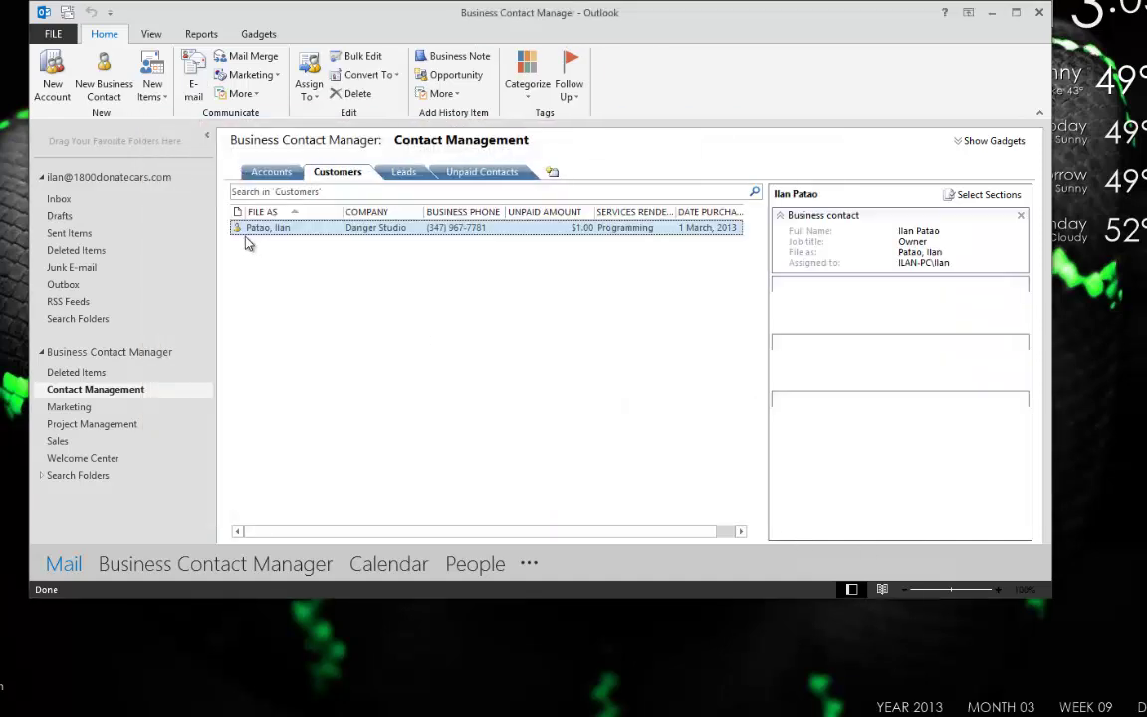
Look through the imported records in the Accounts list, checking each account's details from Danger Studio down to White Castle
{"action": "left_click", "coordinate": [258, 174]}
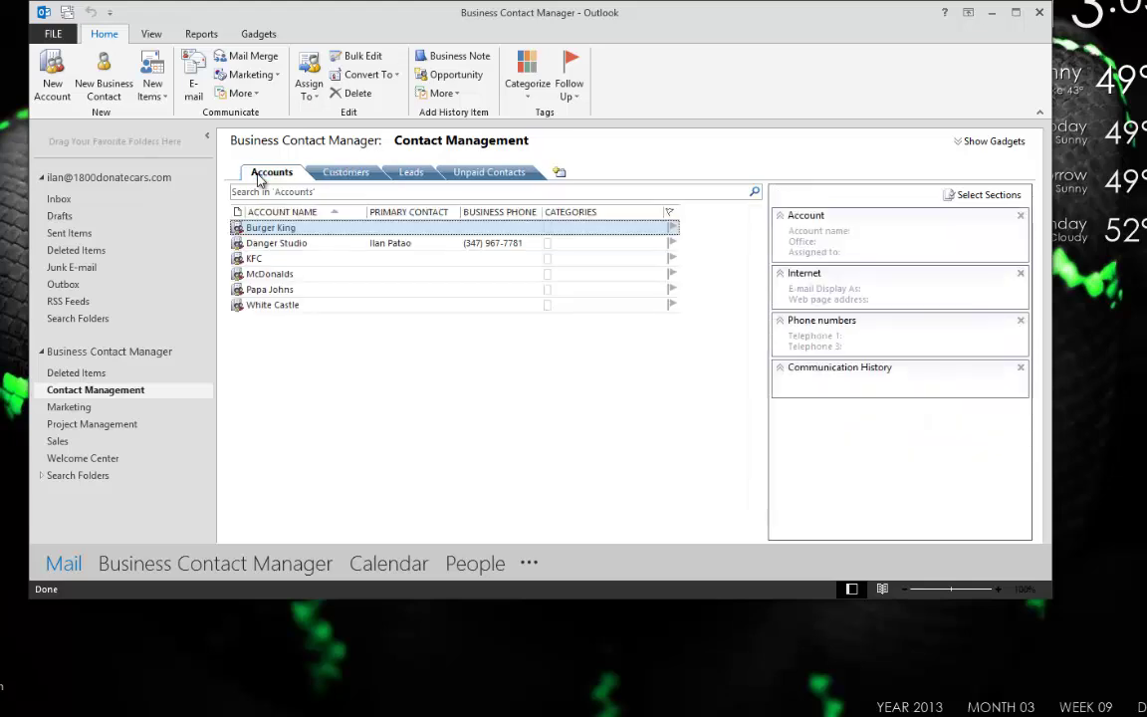
{"action": "left_click", "coordinate": [277, 243]}
{"action": "left_click", "coordinate": [277, 258]}
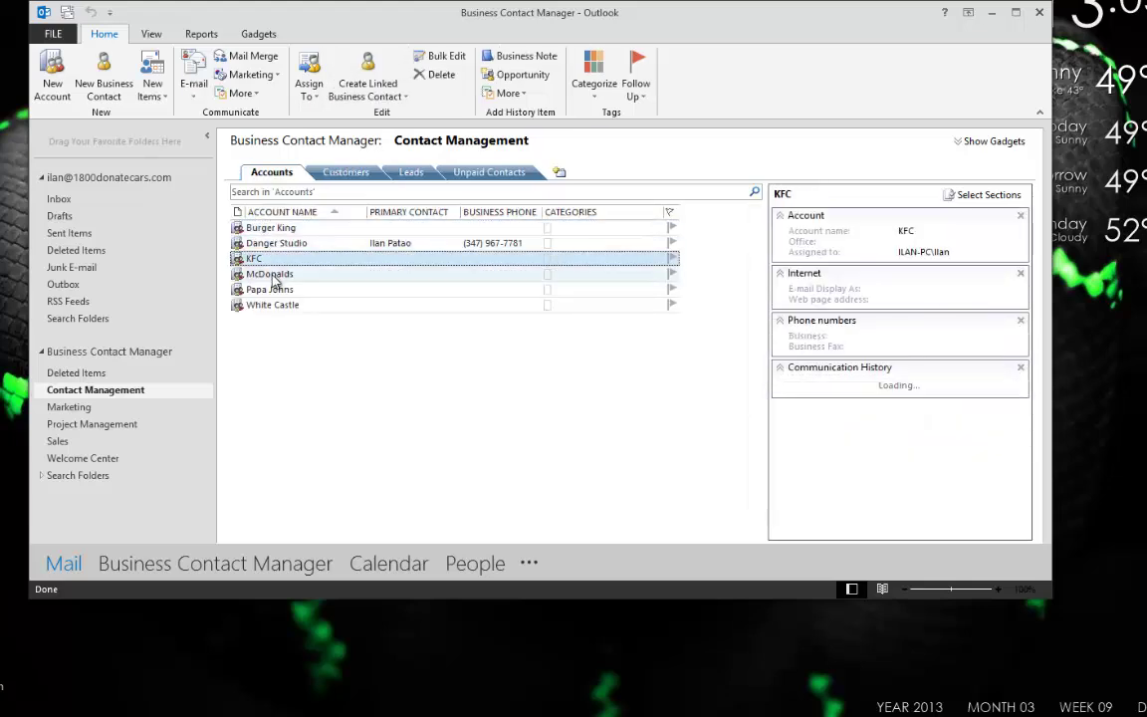
{"action": "left_click", "coordinate": [279, 273]}
{"action": "left_click", "coordinate": [280, 289]}
{"action": "left_click", "coordinate": [280, 305]}
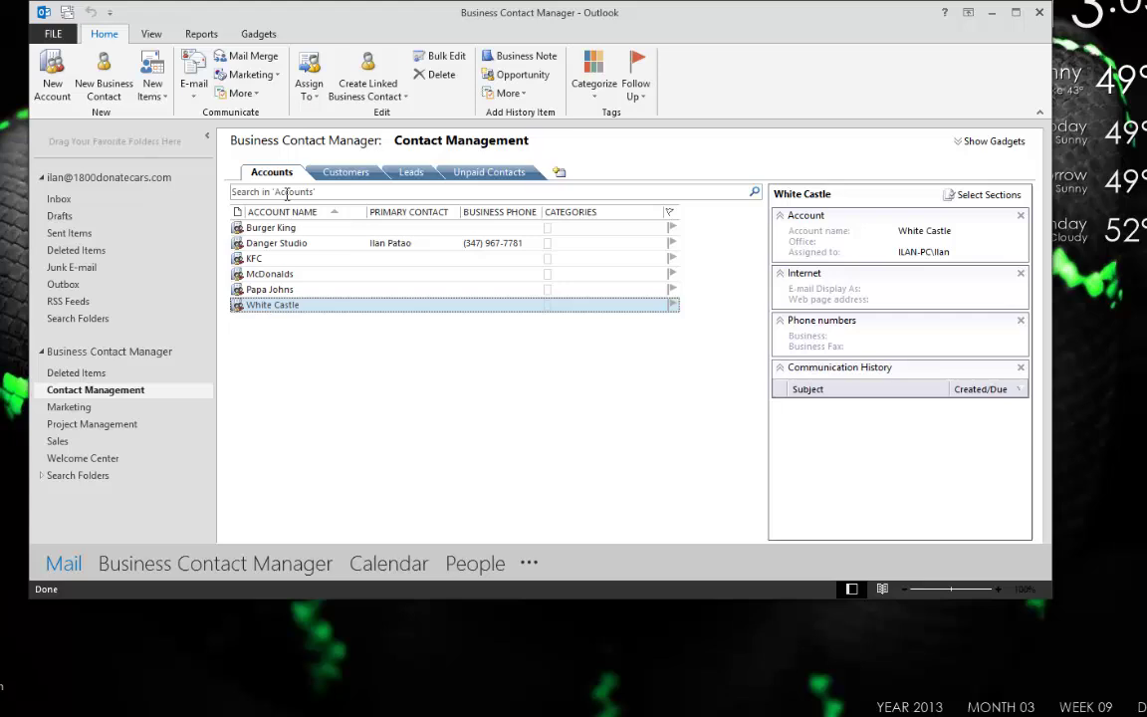
Check the Customers list, then inspect the McDonalds account record for related contacts and close it
{"action": "left_click", "coordinate": [343, 175]}
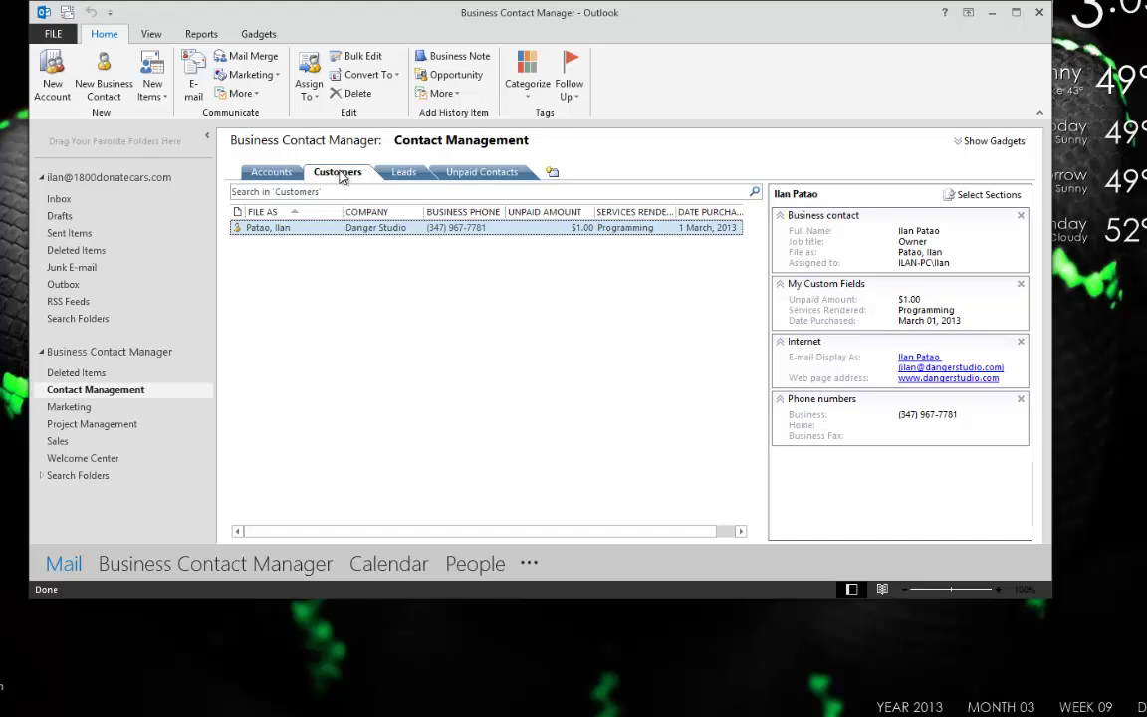
{"action": "left_click", "coordinate": [267, 172]}
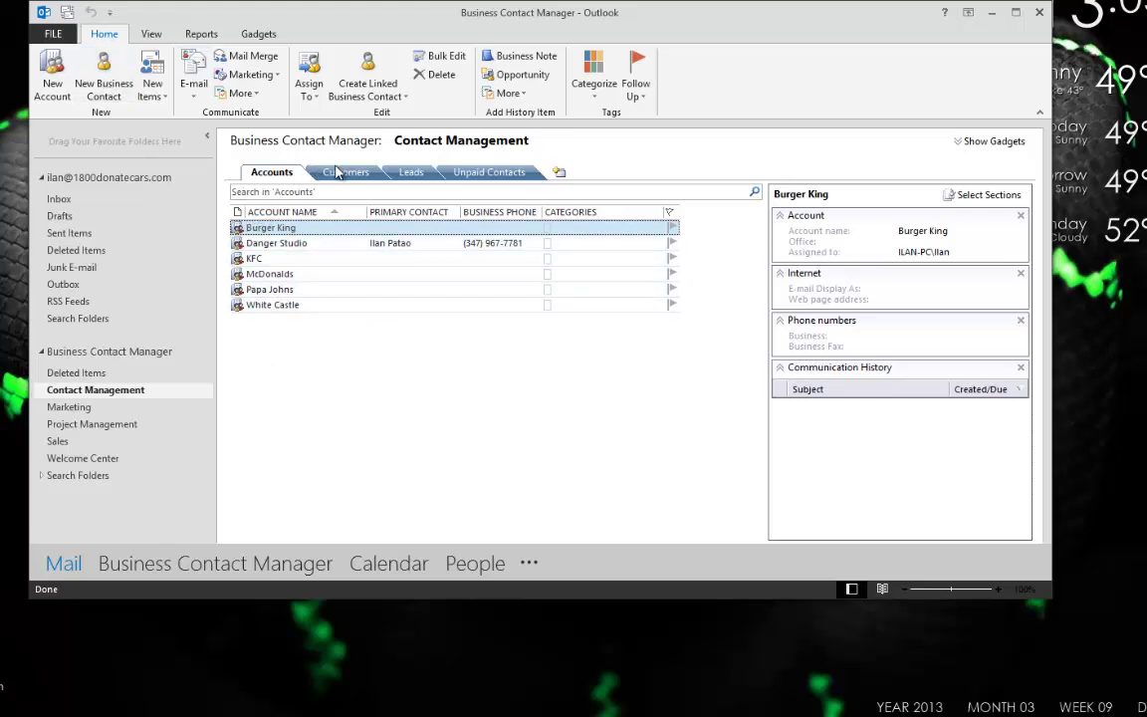
{"action": "double_click", "coordinate": [280, 274]}
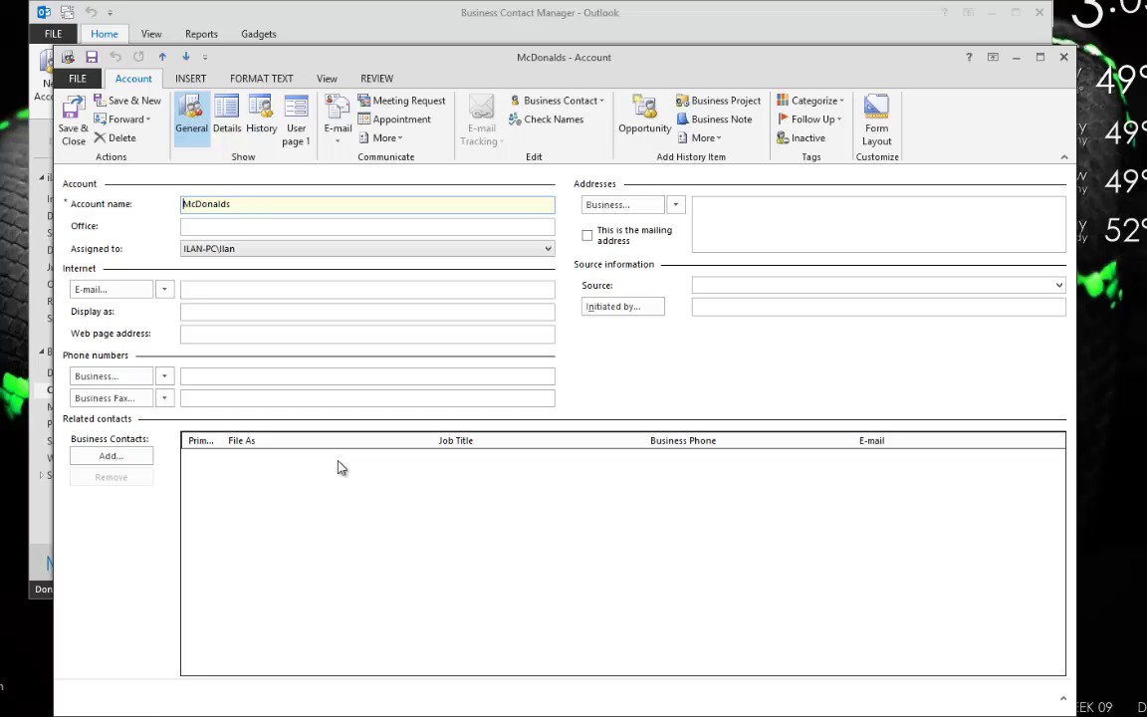
{"action": "left_click", "coordinate": [1064, 58]}
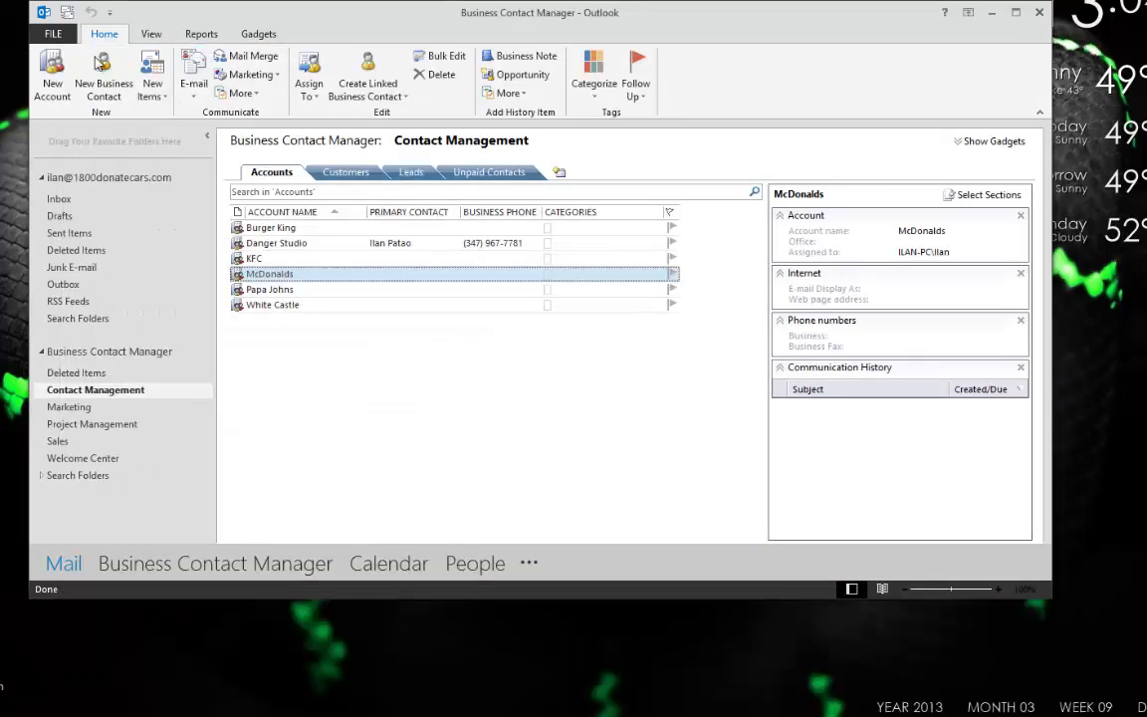
Start a new import of business data from a file and choose Contacts from the Desktop as the file
{"action": "left_click", "coordinate": [54, 33]}
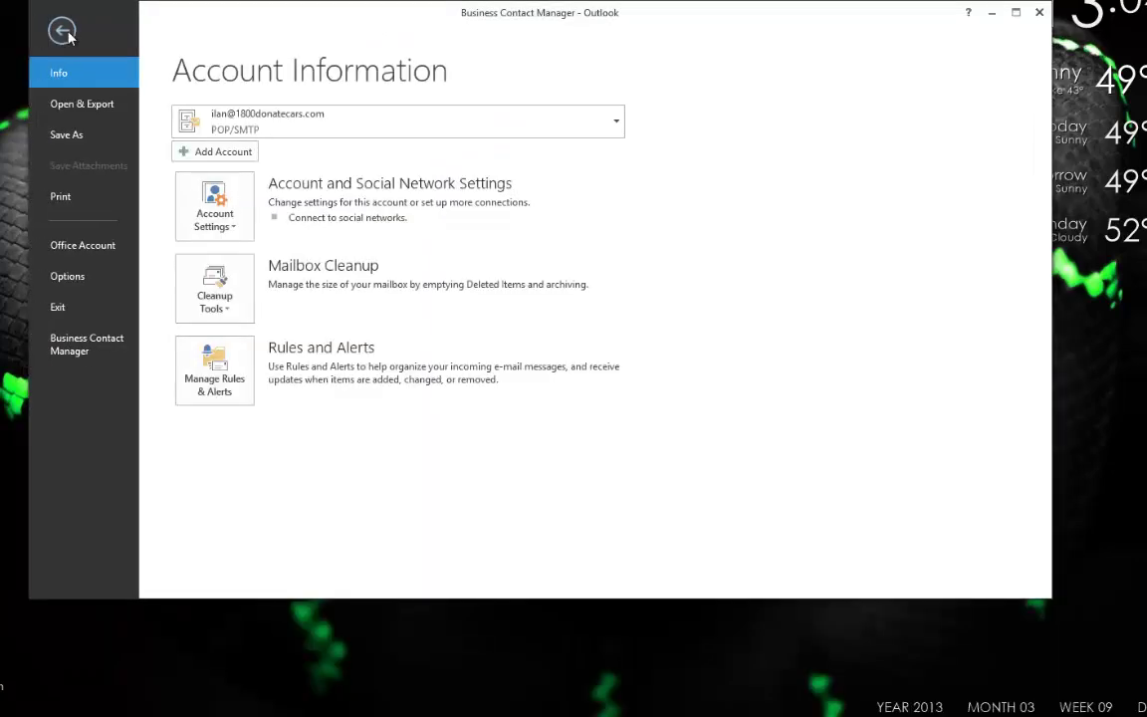
{"action": "left_click", "coordinate": [66, 347]}
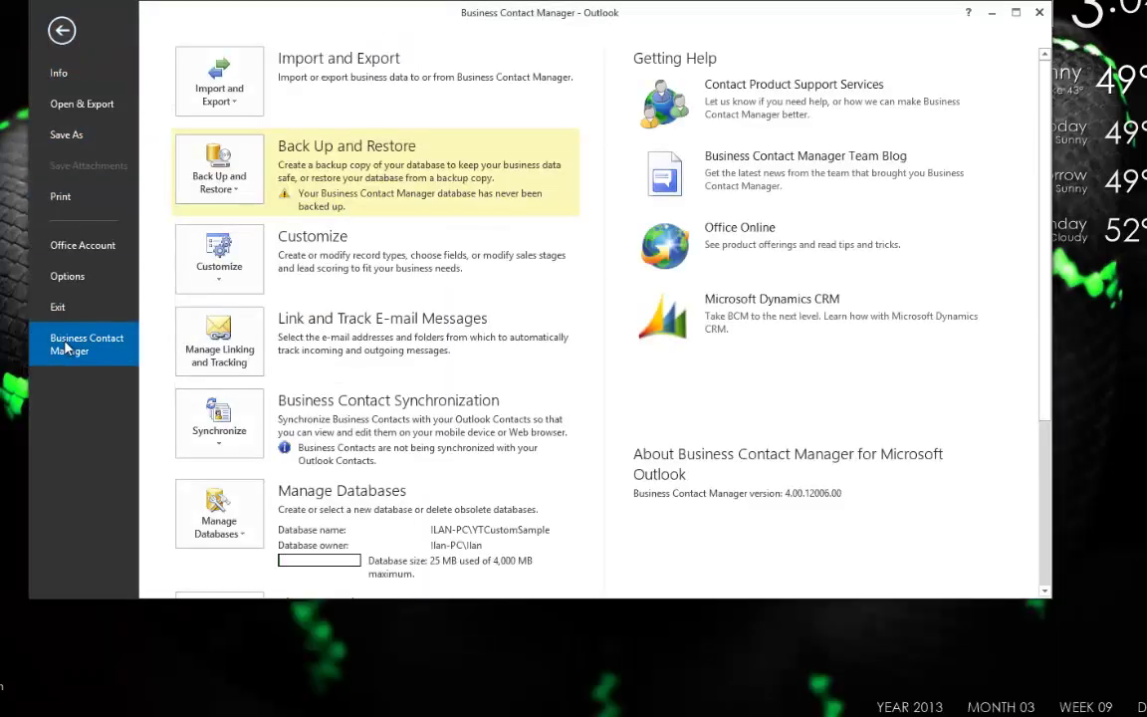
{"action": "left_click", "coordinate": [217, 101]}
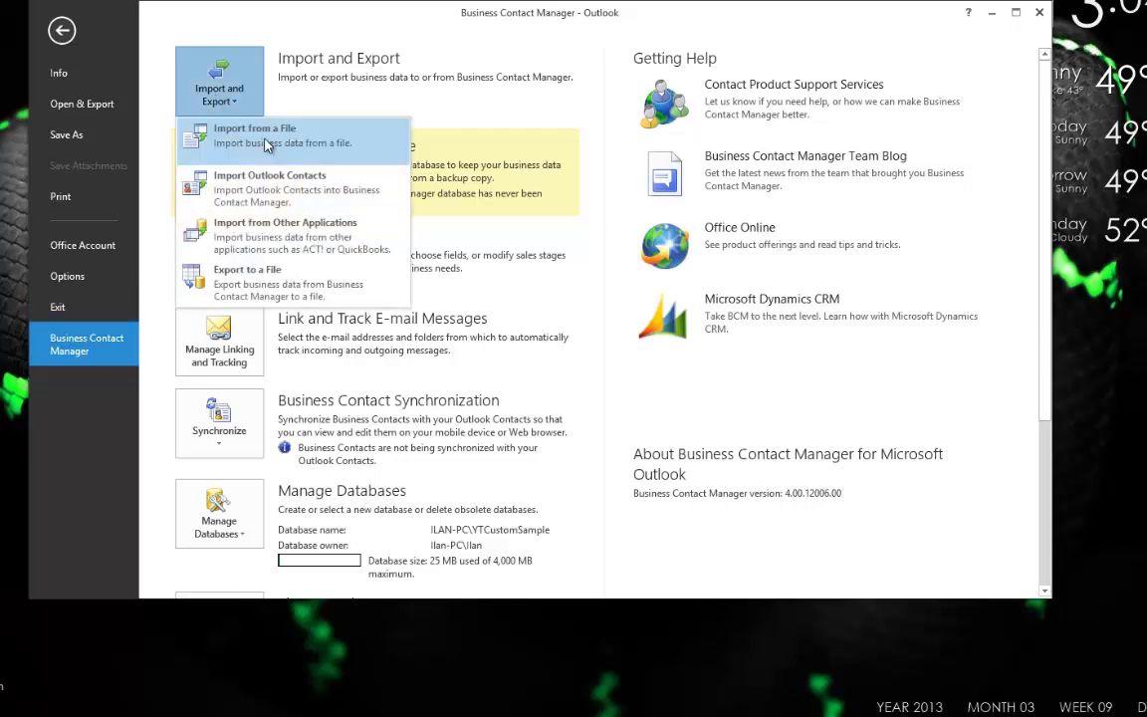
{"action": "left_click", "coordinate": [266, 144]}
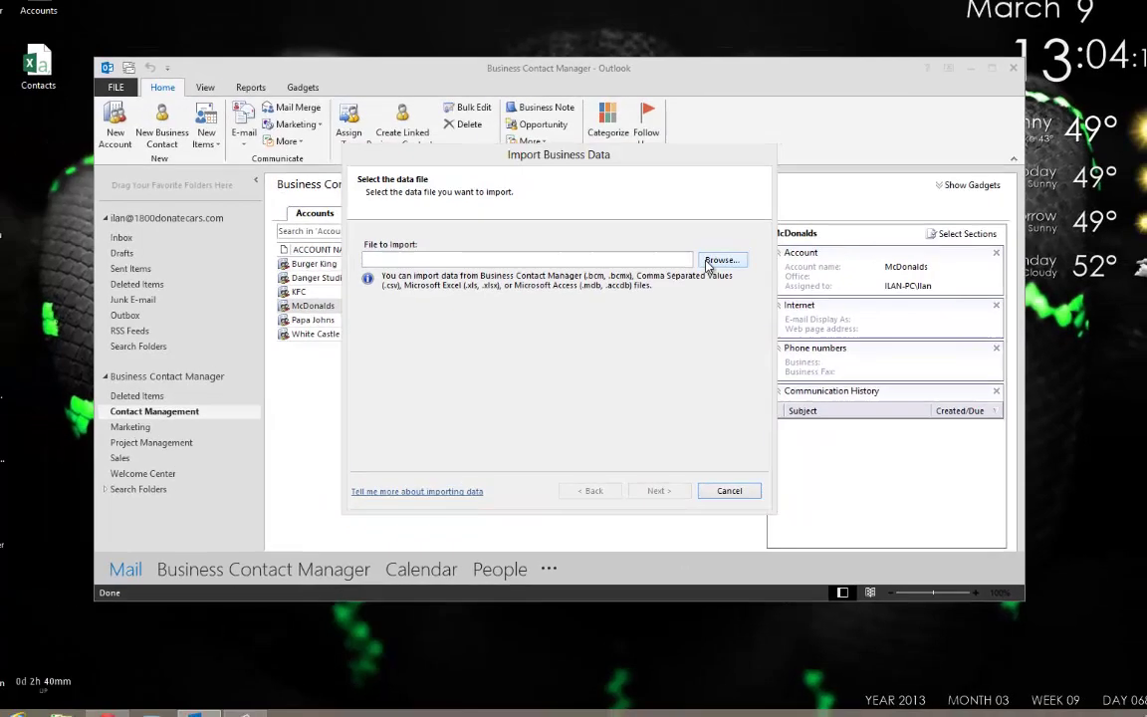
{"action": "left_click", "coordinate": [719, 223]}
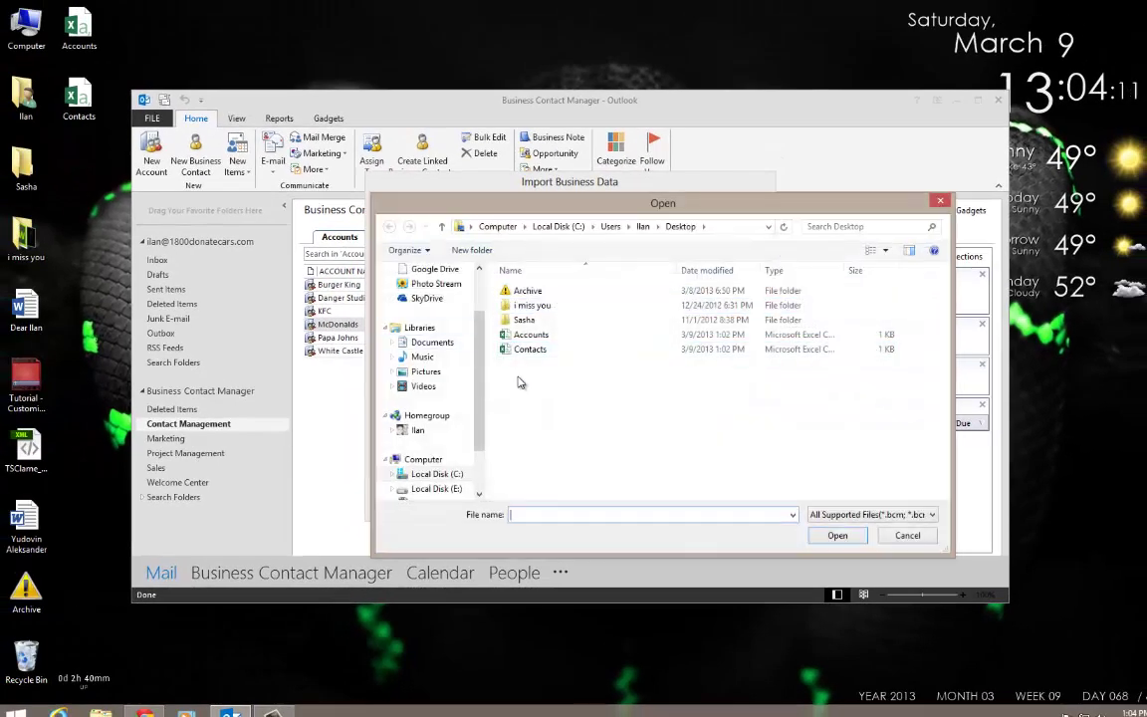
{"action": "double_click", "coordinate": [530, 348]}
{"action": "left_click", "coordinate": [662, 498]}
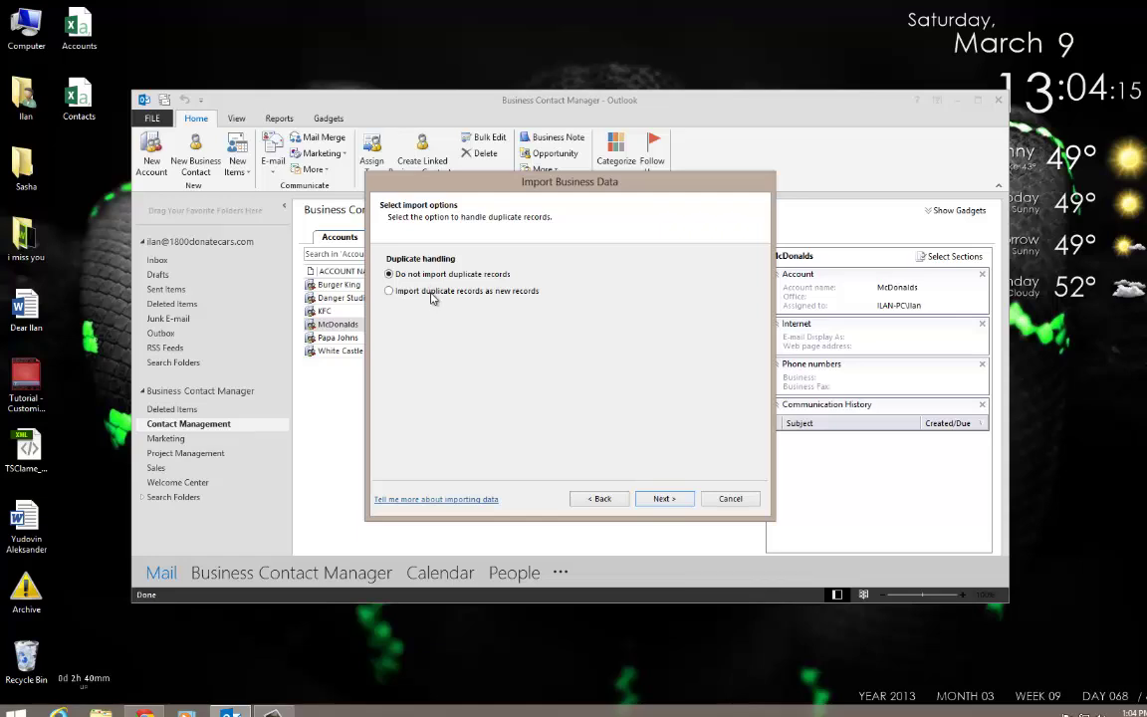
Choose to import duplicate records as new records, and select Business Contact as the record type for Contacts.csv
{"action": "left_click", "coordinate": [431, 292]}
{"action": "left_click", "coordinate": [671, 498]}
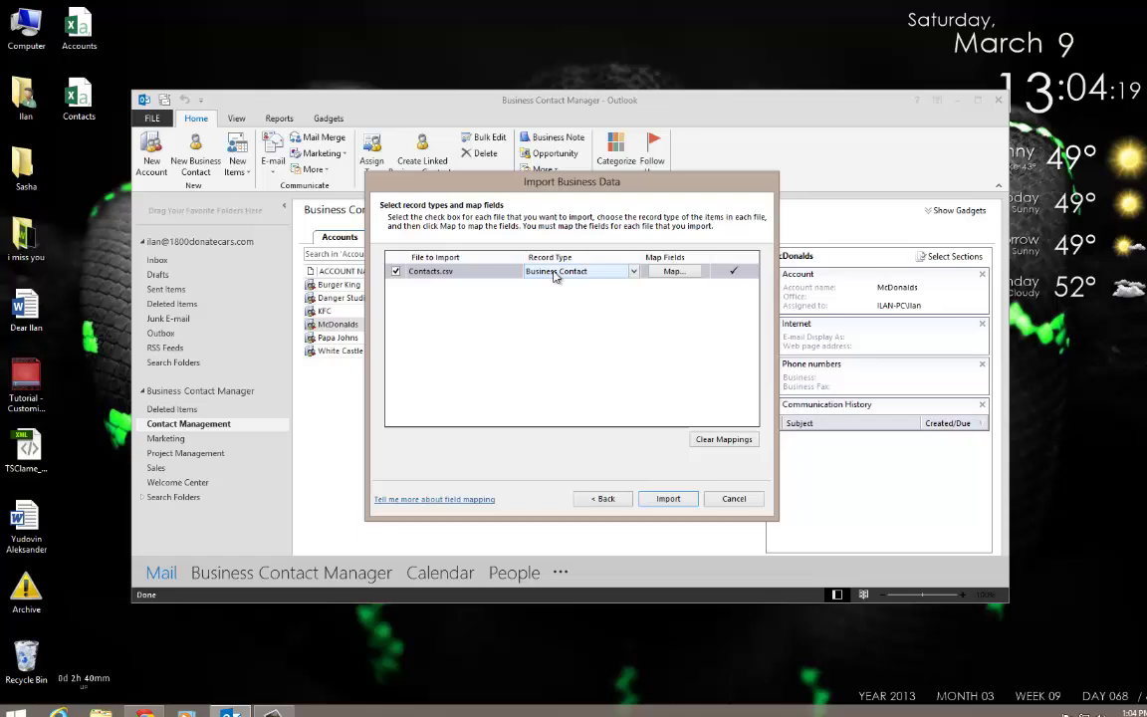
{"action": "left_click", "coordinate": [634, 272]}
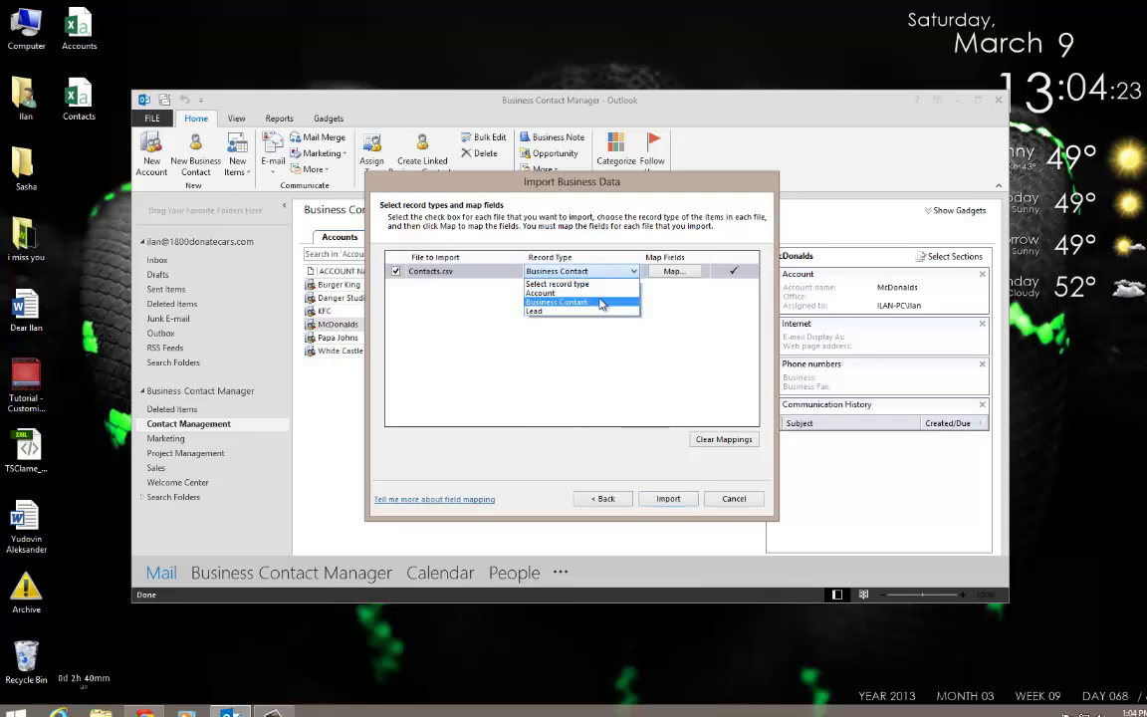
{"action": "left_click", "coordinate": [601, 303]}
Open the field mapping for Contacts.csv, clear the existing mappings and map the import fields automatically
{"action": "left_click", "coordinate": [669, 272]}
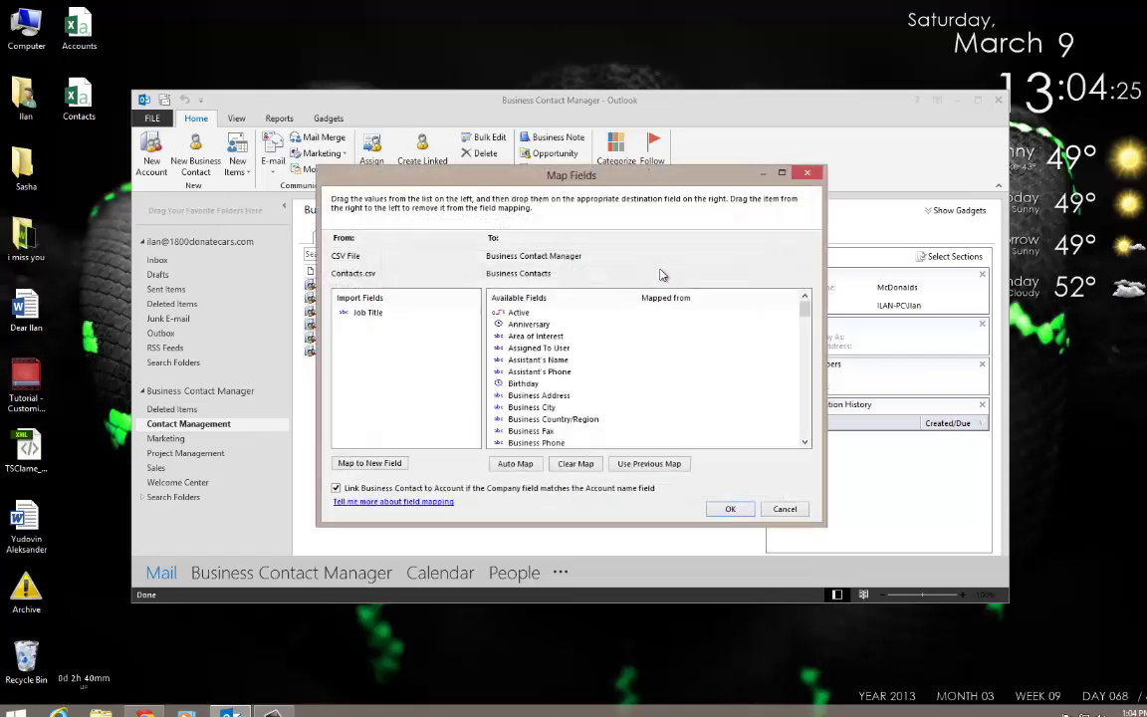
{"action": "left_click", "coordinate": [576, 463]}
{"action": "left_click", "coordinate": [555, 347]}
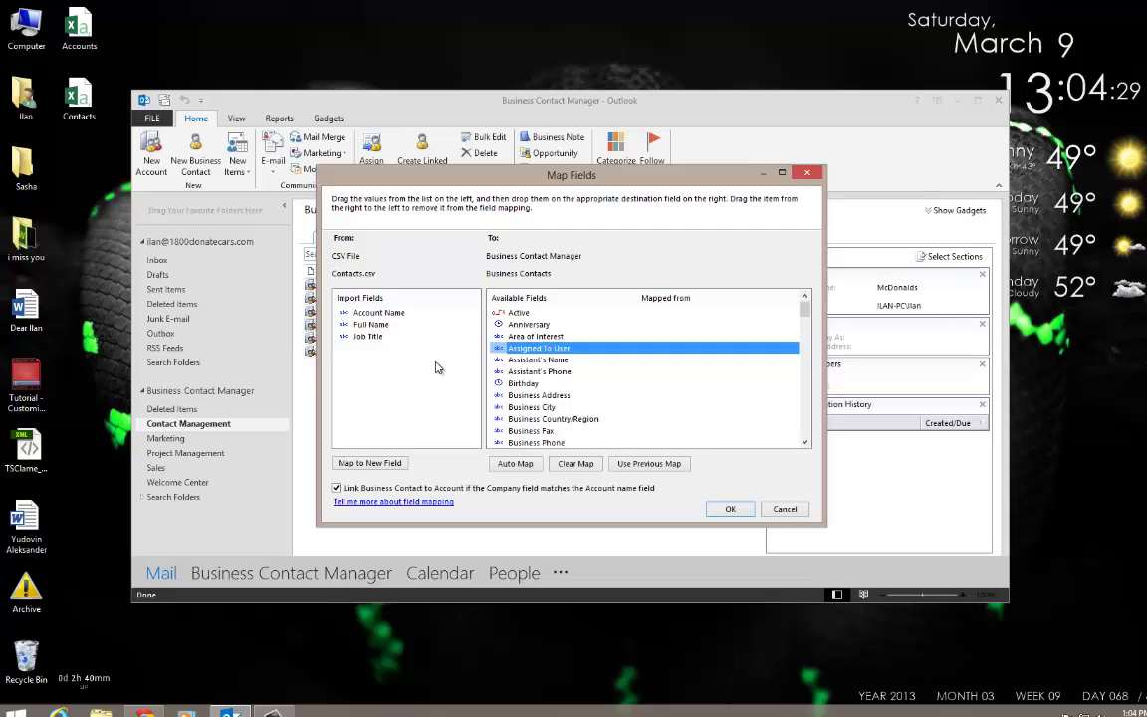
{"action": "scroll", "coordinate": [453, 376], "scroll_direction": "down", "scroll_amount": 1}
{"action": "scroll", "coordinate": [461, 408], "scroll_direction": "up", "scroll_amount": 1}
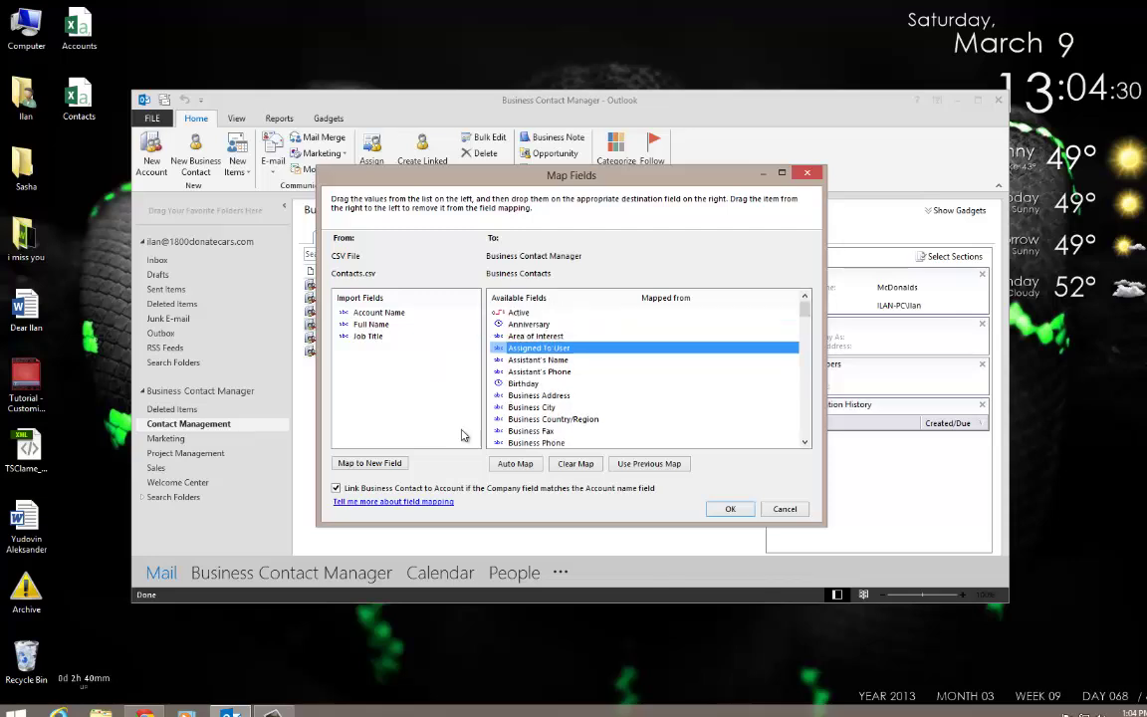
{"action": "left_click", "coordinate": [515, 463]}
Check the mappings of the Full Name and Job Title fields in the available fields list
{"action": "scroll", "coordinate": [668, 378], "scroll_direction": "down", "scroll_amount": 4}
{"action": "scroll", "coordinate": [669, 383], "scroll_direction": "down", "scroll_amount": 6}
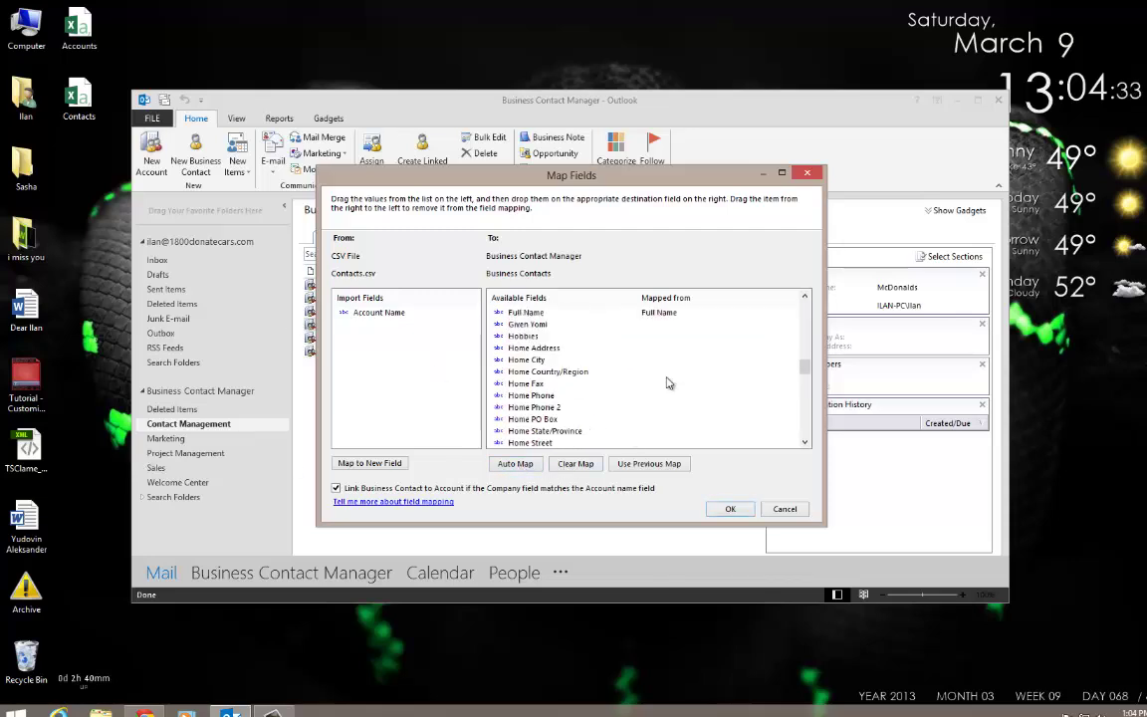
{"action": "scroll", "coordinate": [649, 386], "scroll_direction": "up", "scroll_amount": 1}
{"action": "left_click", "coordinate": [535, 348]}
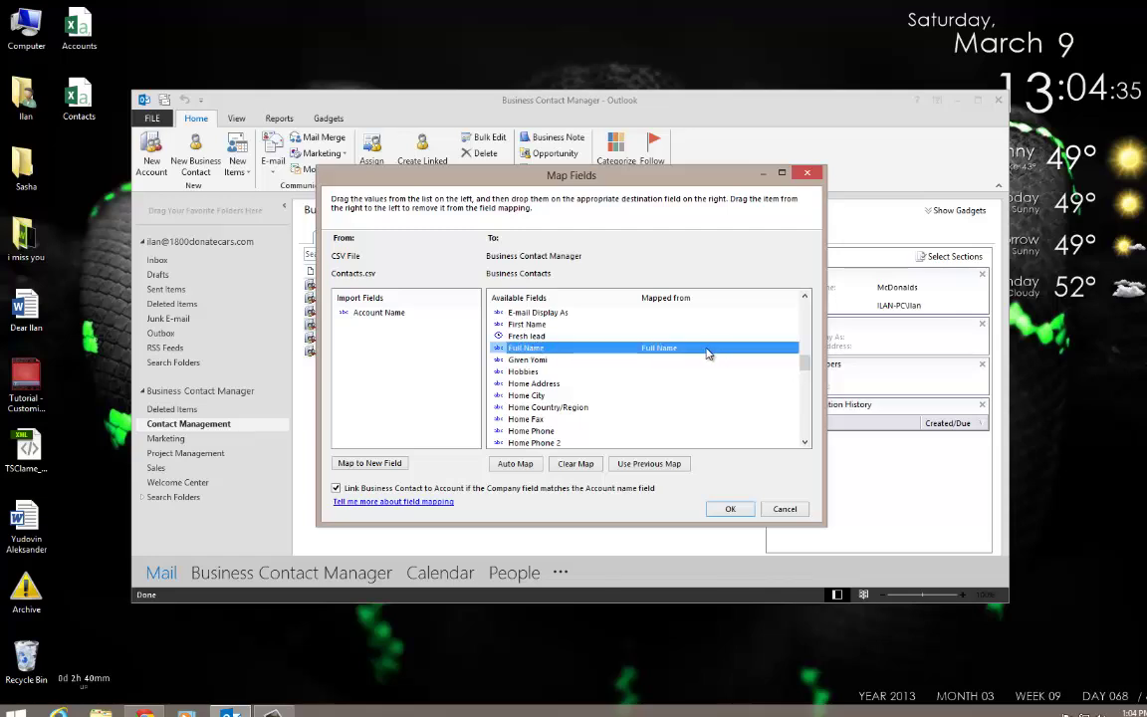
{"action": "scroll", "coordinate": [672, 373], "scroll_direction": "down", "scroll_amount": 5}
{"action": "left_click", "coordinate": [633, 361]}
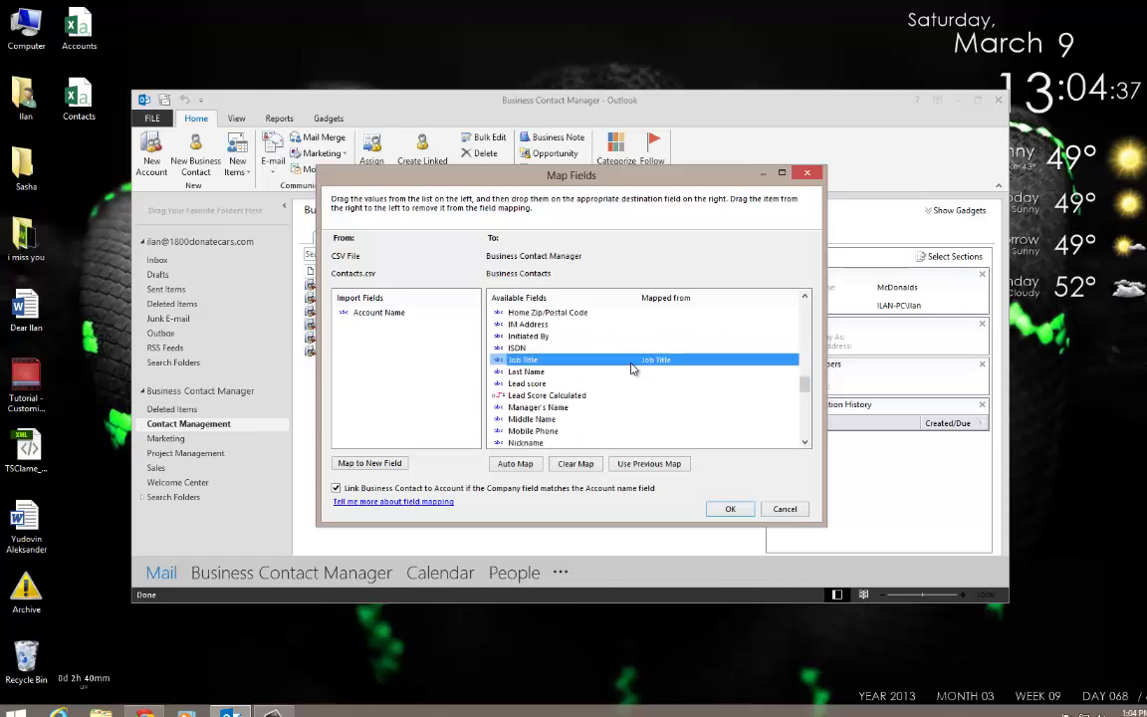
Map the Account Name import field to the Company field, keeping business contacts linked to accounts with a matching name
{"action": "left_click", "coordinate": [364, 314]}
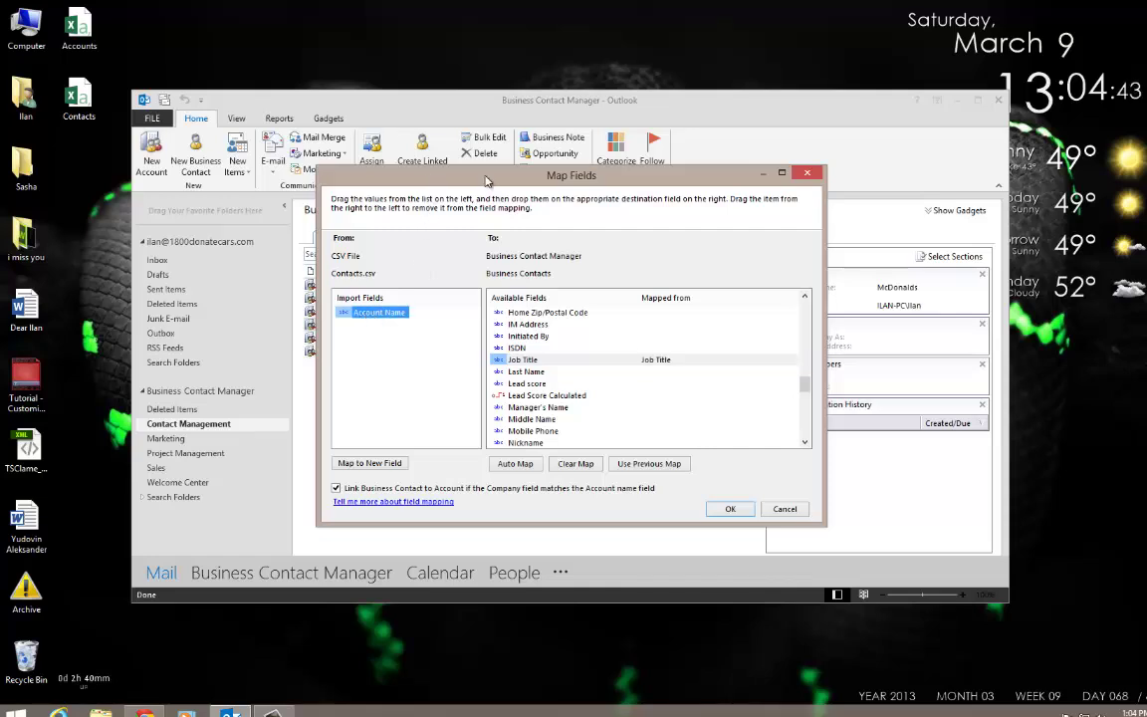
{"action": "left_click_drag", "start_coordinate": [487, 179], "coordinate": [807, 191]}
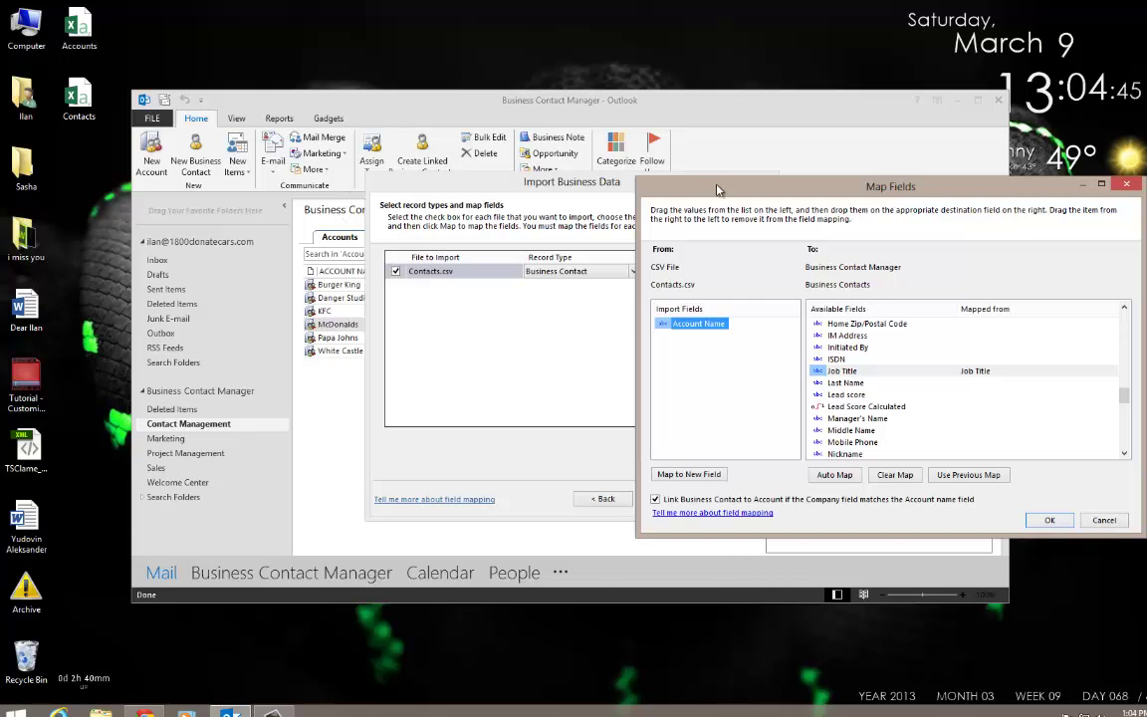
{"action": "left_click_drag", "start_coordinate": [652, 179], "coordinate": [307, 144]}
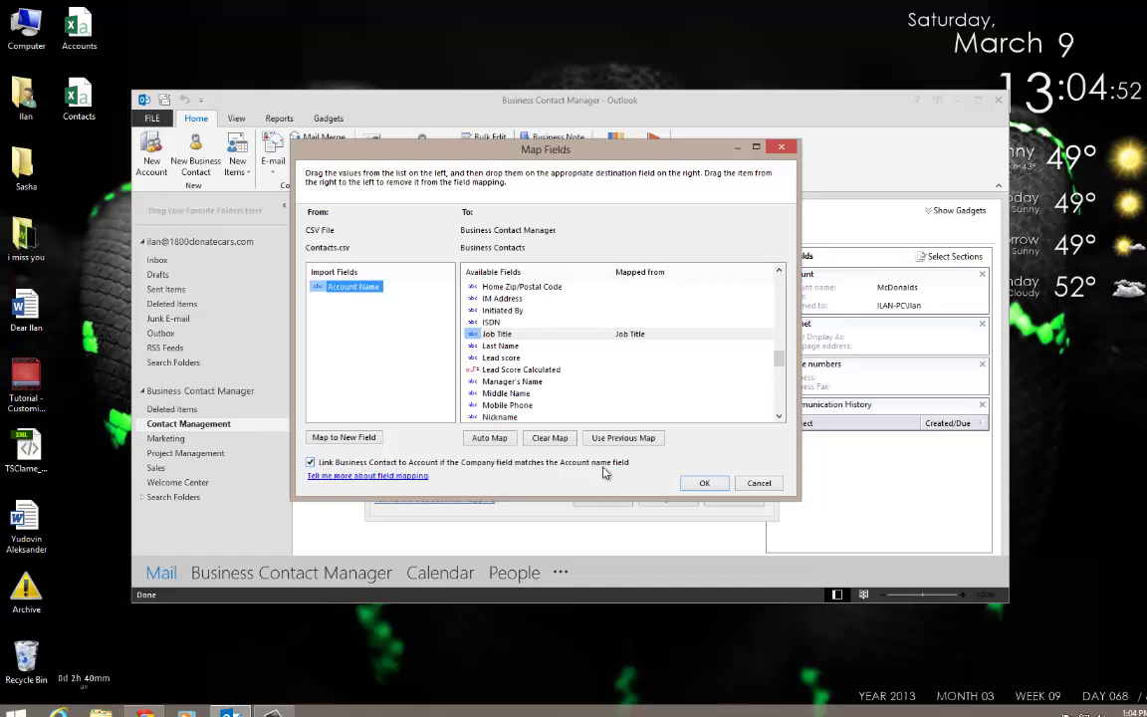
{"action": "left_click_drag", "start_coordinate": [472, 148], "coordinate": [612, 156]}
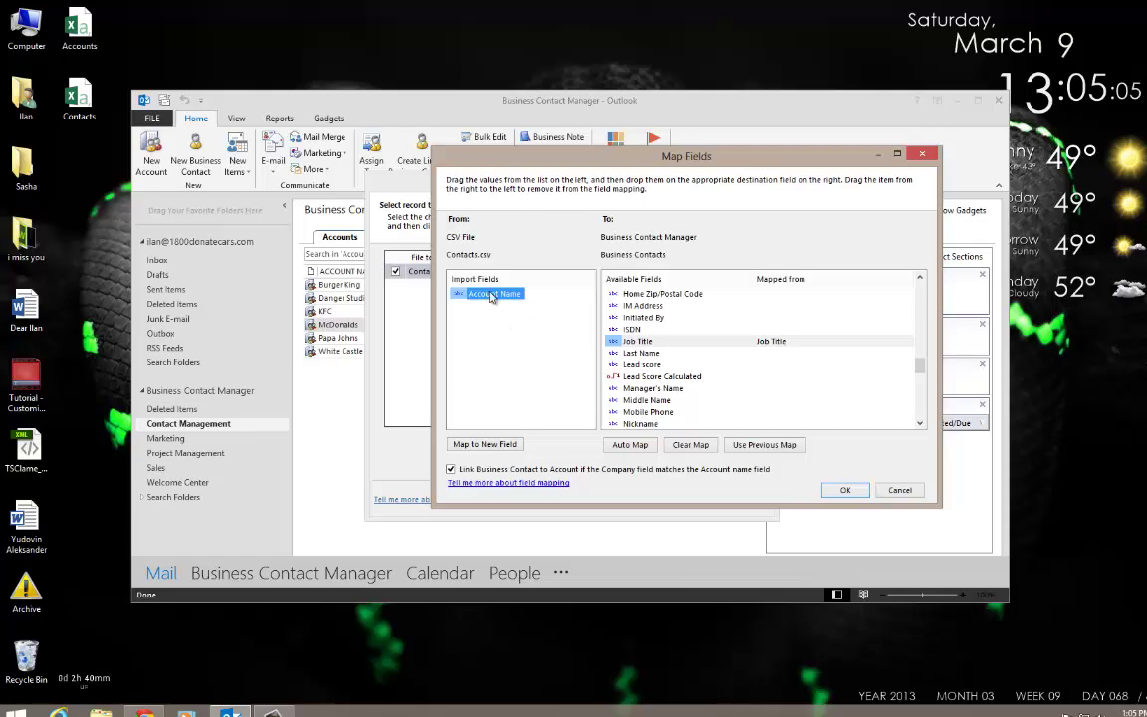
{"action": "left_click_drag", "start_coordinate": [602, 312], "coordinate": [500, 476]}
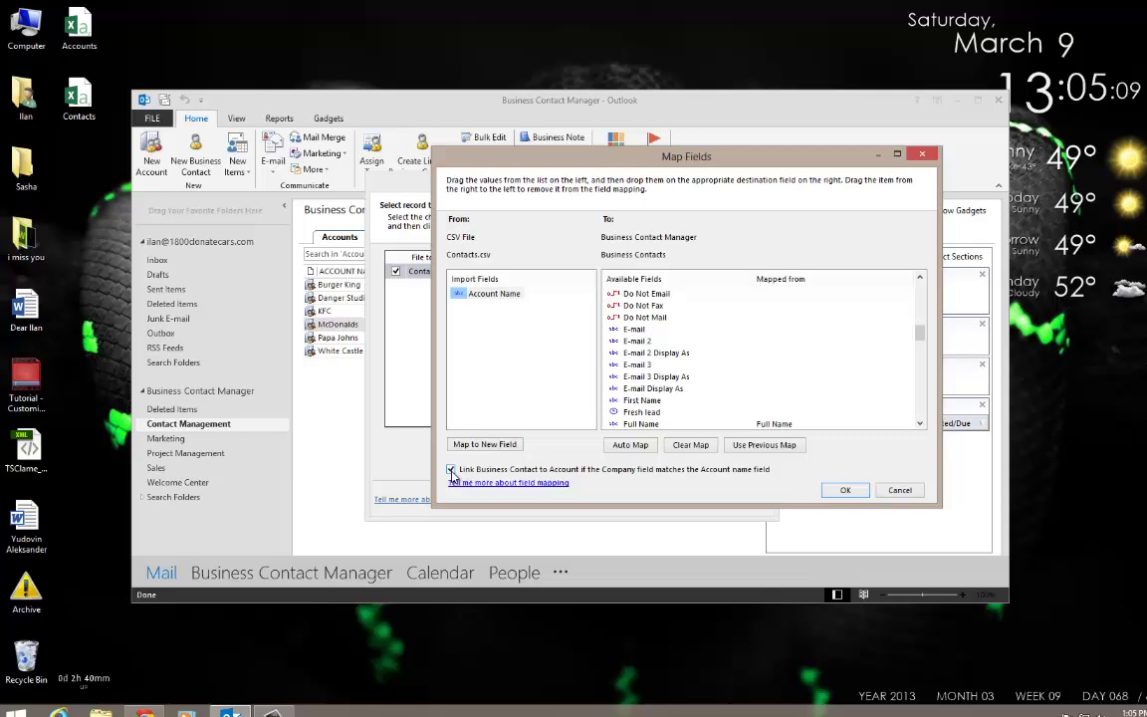
{"action": "left_click", "coordinate": [451, 470]}
{"action": "left_click", "coordinate": [490, 295]}
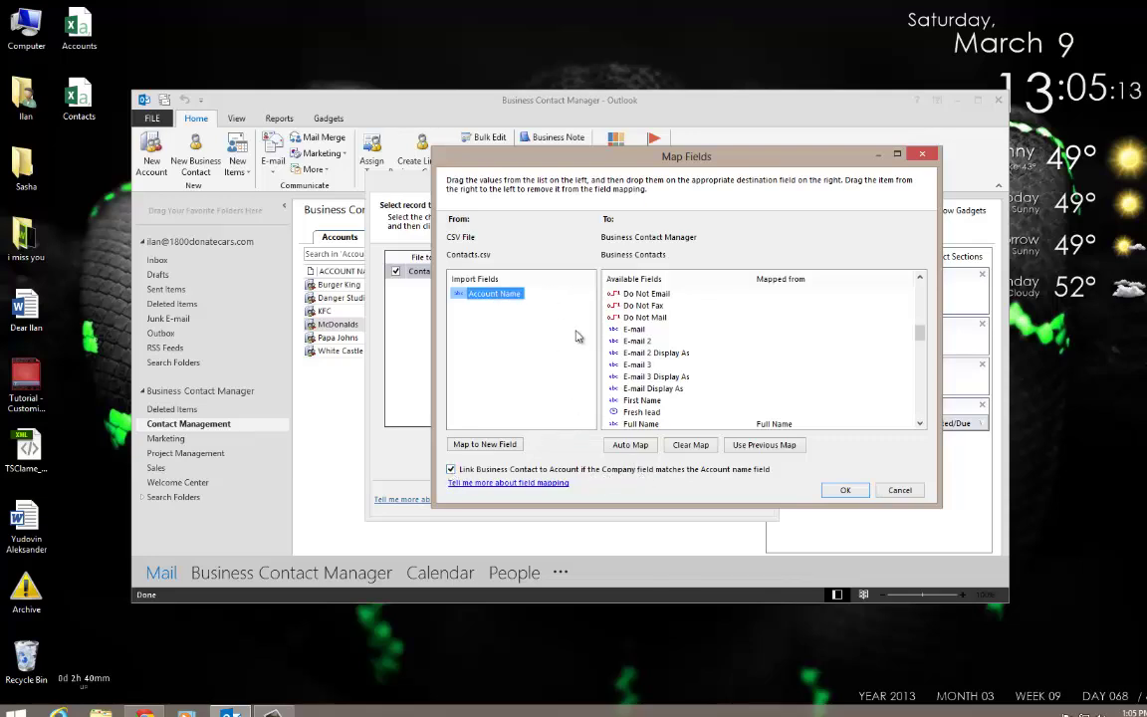
{"action": "left_click_drag", "start_coordinate": [575, 336], "coordinate": [639, 343]}
{"action": "left_click_drag", "start_coordinate": [474, 295], "coordinate": [747, 342]}
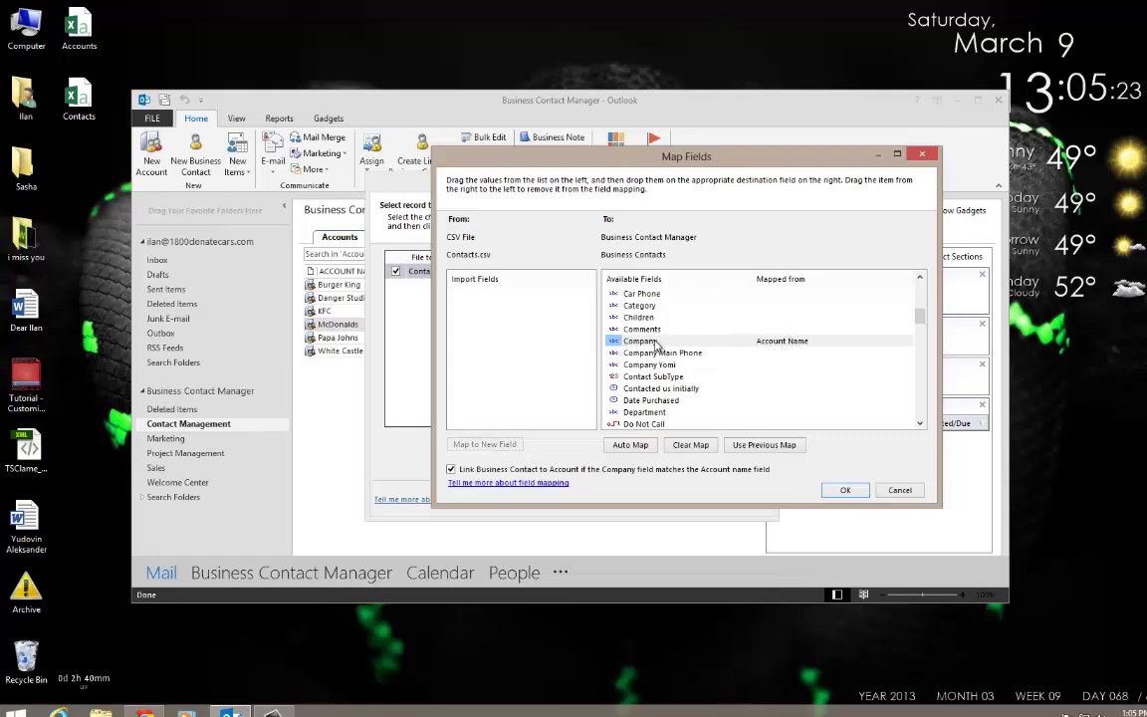
Accept the field mapping, import Contacts.csv and close the import wizard
{"action": "left_click", "coordinate": [845, 491]}
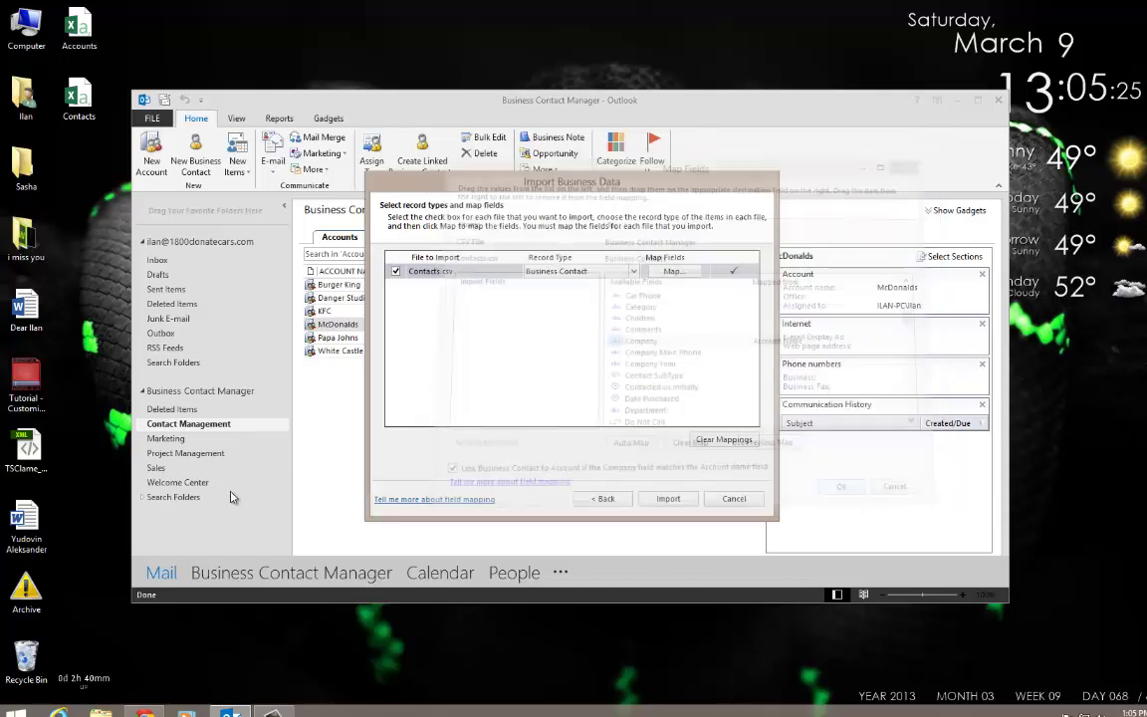
{"action": "left_click", "coordinate": [664, 498]}
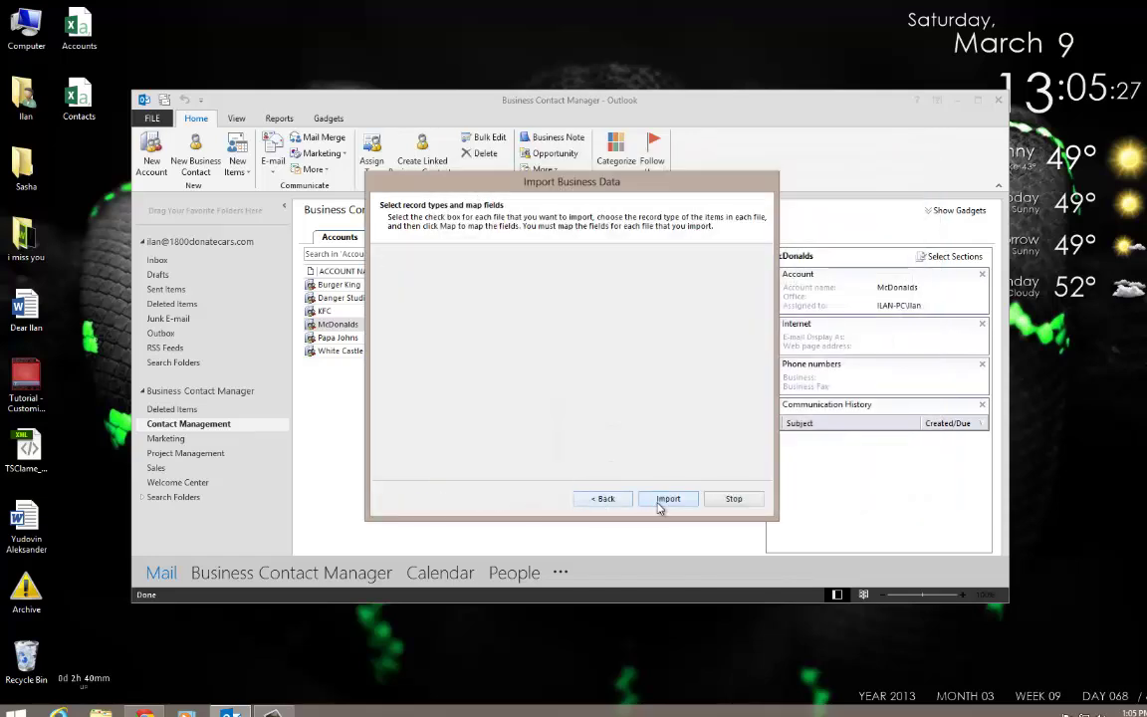
{"action": "left_click", "coordinate": [765, 498]}
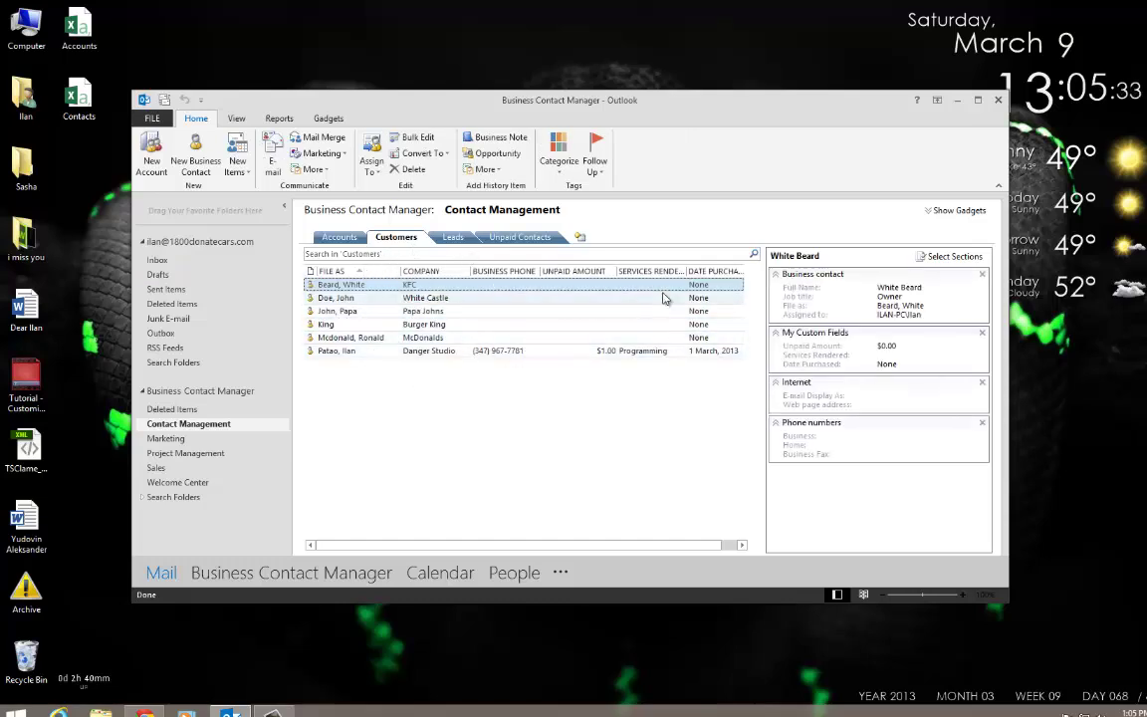
Look through the imported contacts in the Customers list, checking the details of the McDonalds, Burger King, Papa Johns, White Castle and KFC contacts
{"action": "left_click", "coordinate": [341, 340]}
{"action": "left_click", "coordinate": [320, 326]}
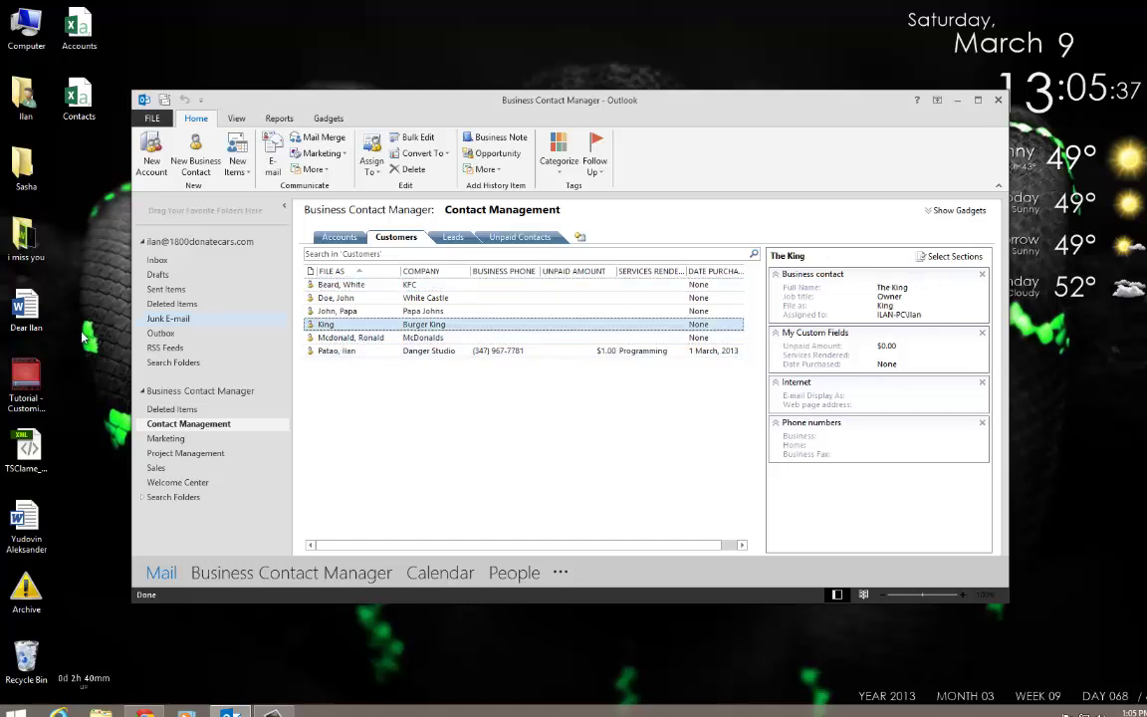
{"action": "left_click", "coordinate": [338, 313]}
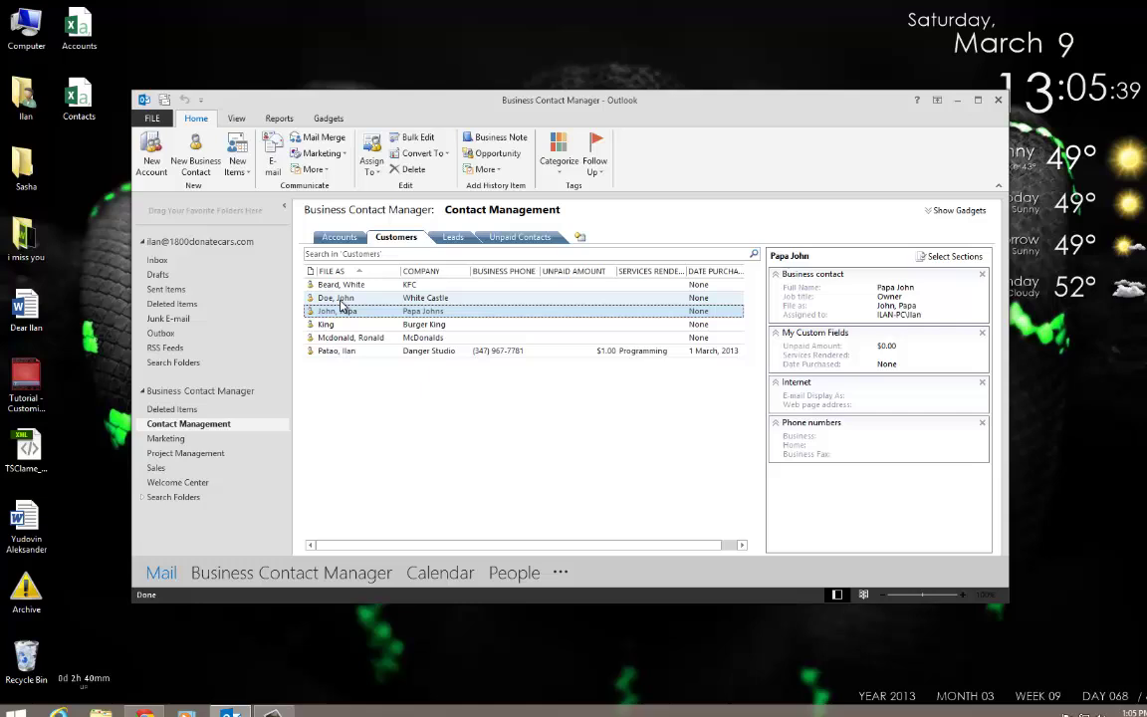
{"action": "left_click", "coordinate": [324, 298]}
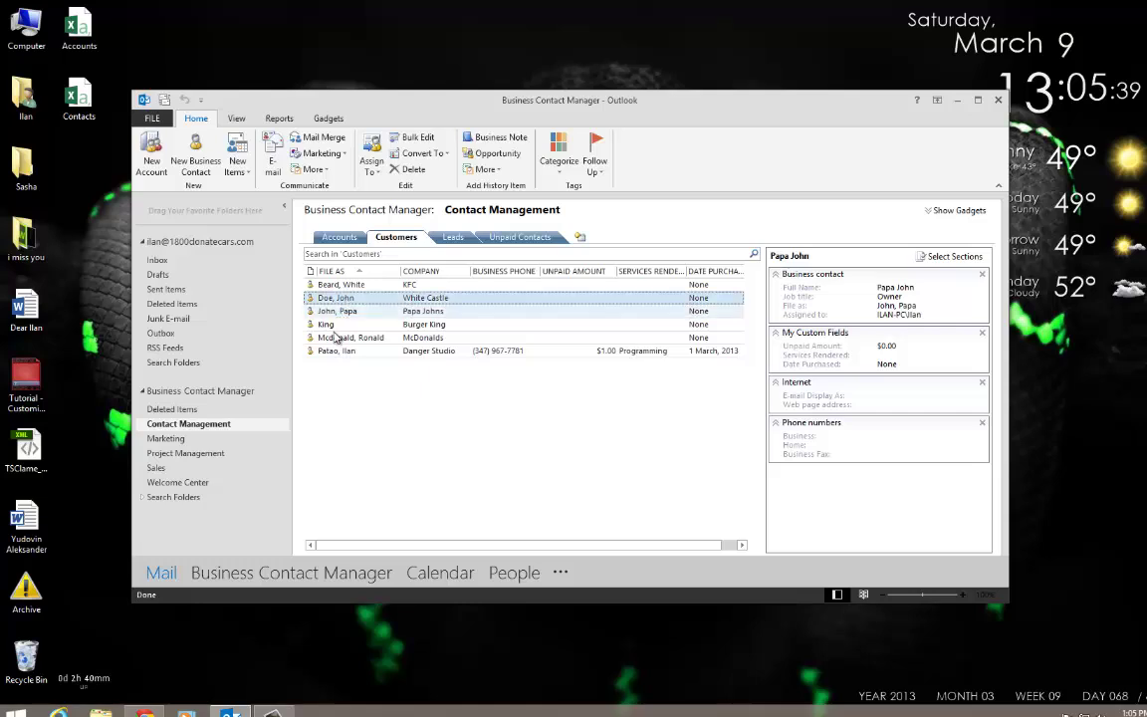
{"action": "left_click", "coordinate": [363, 286]}
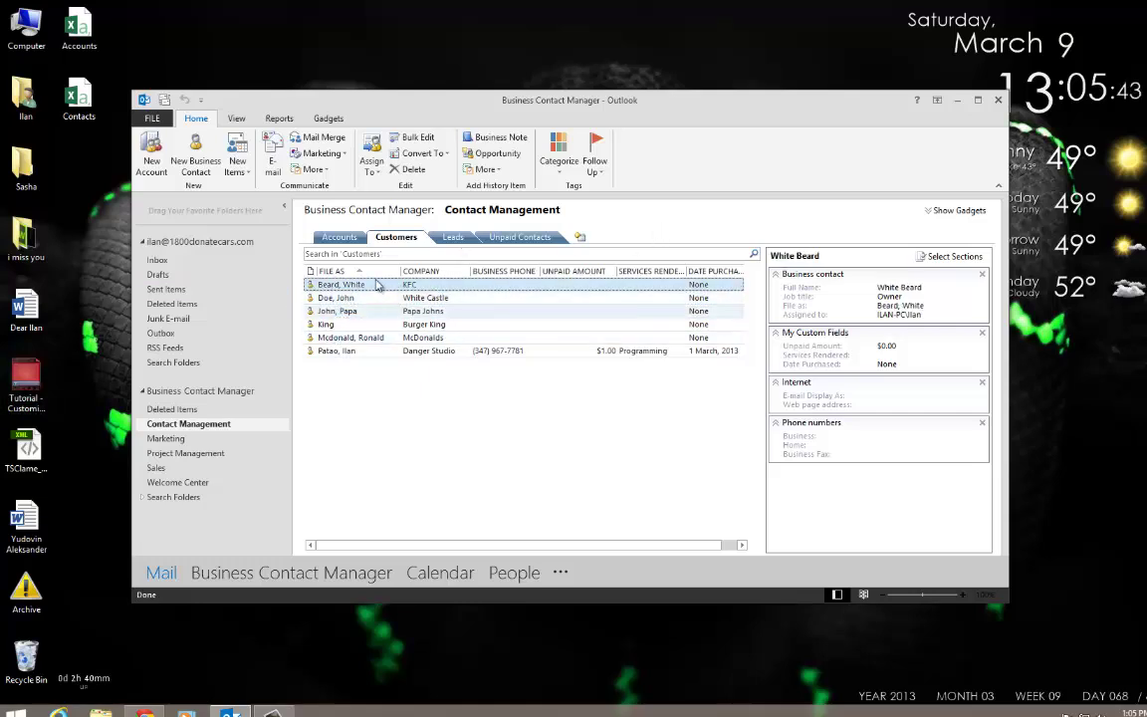
Return to the Accounts list, inspect the KFC account record for related contacts and close it
{"action": "left_click", "coordinate": [329, 237]}
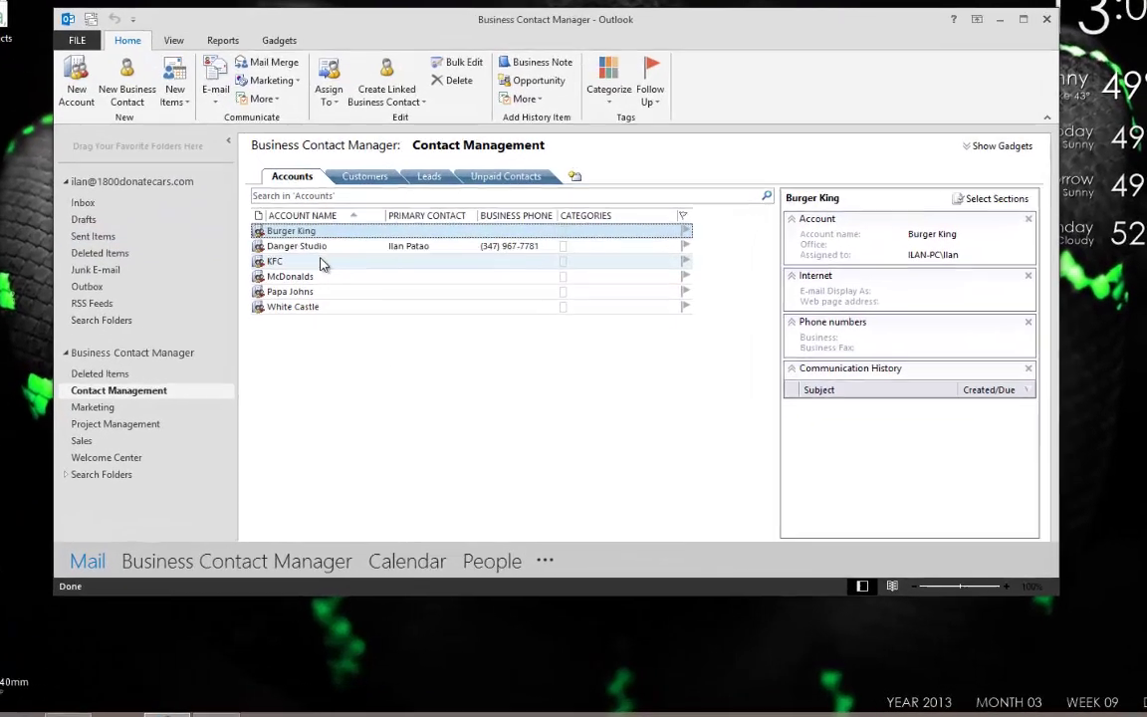
{"action": "left_click", "coordinate": [357, 311]}
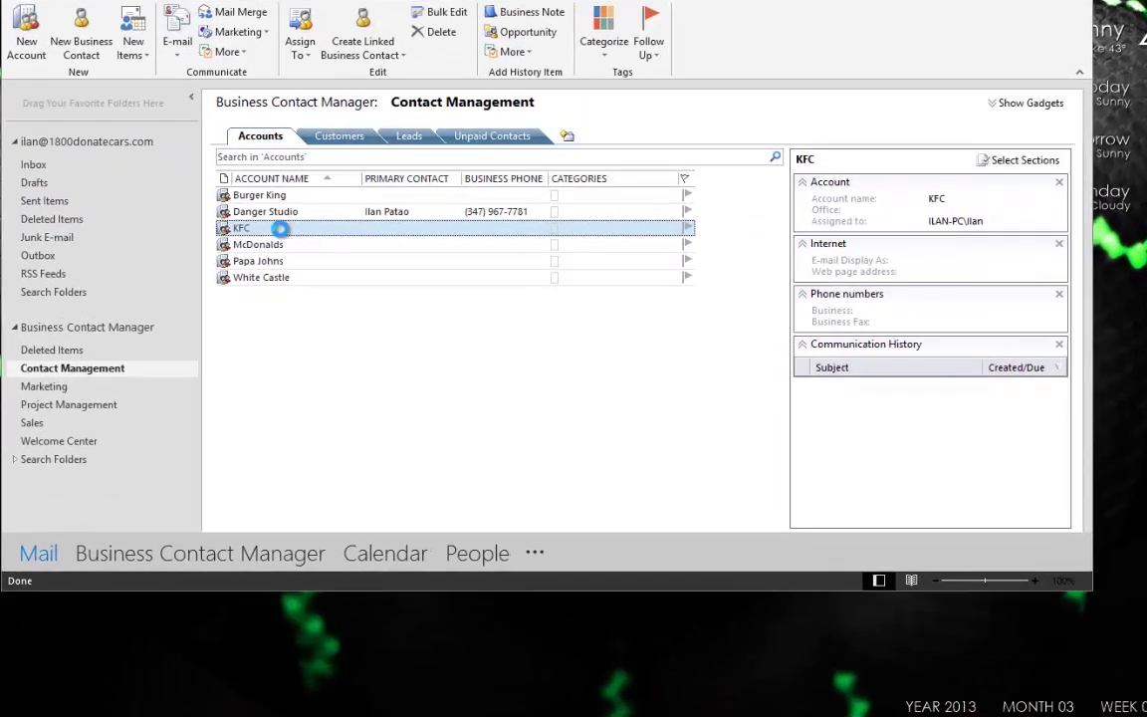
{"action": "double_click", "coordinate": [281, 228]}
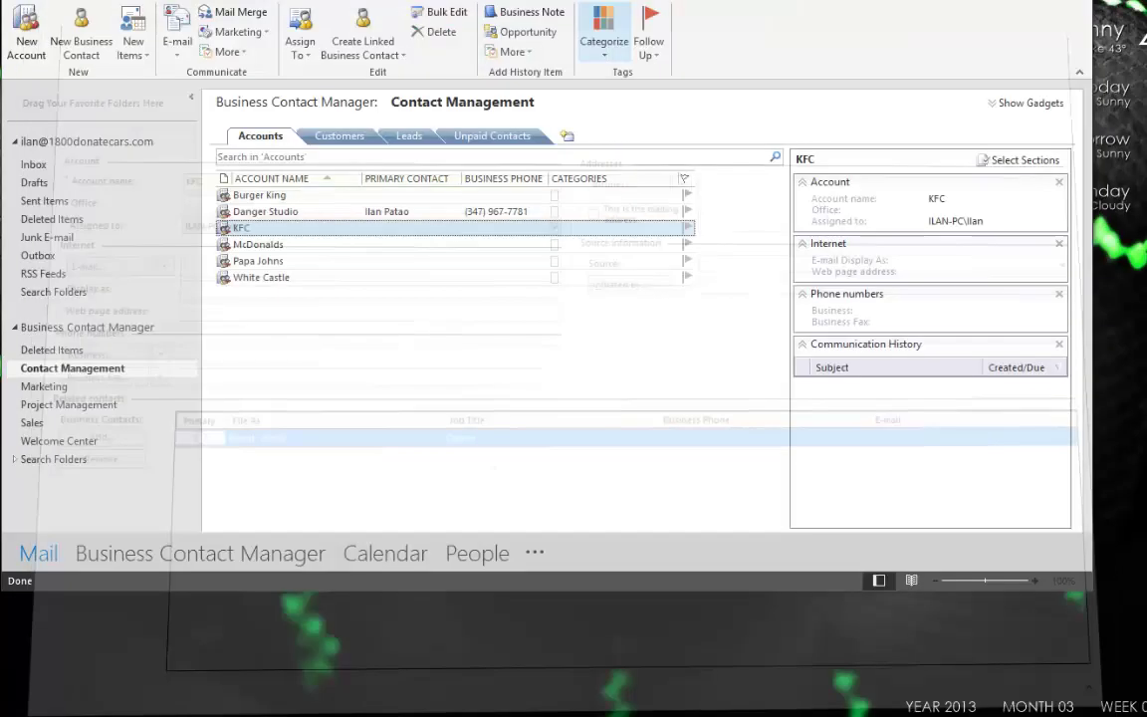
{"action": "left_click", "coordinate": [1105, 13]}
Open the Papa Johns account, check its related contact and that contact's linked account, then close the records
{"action": "double_click", "coordinate": [266, 262]}
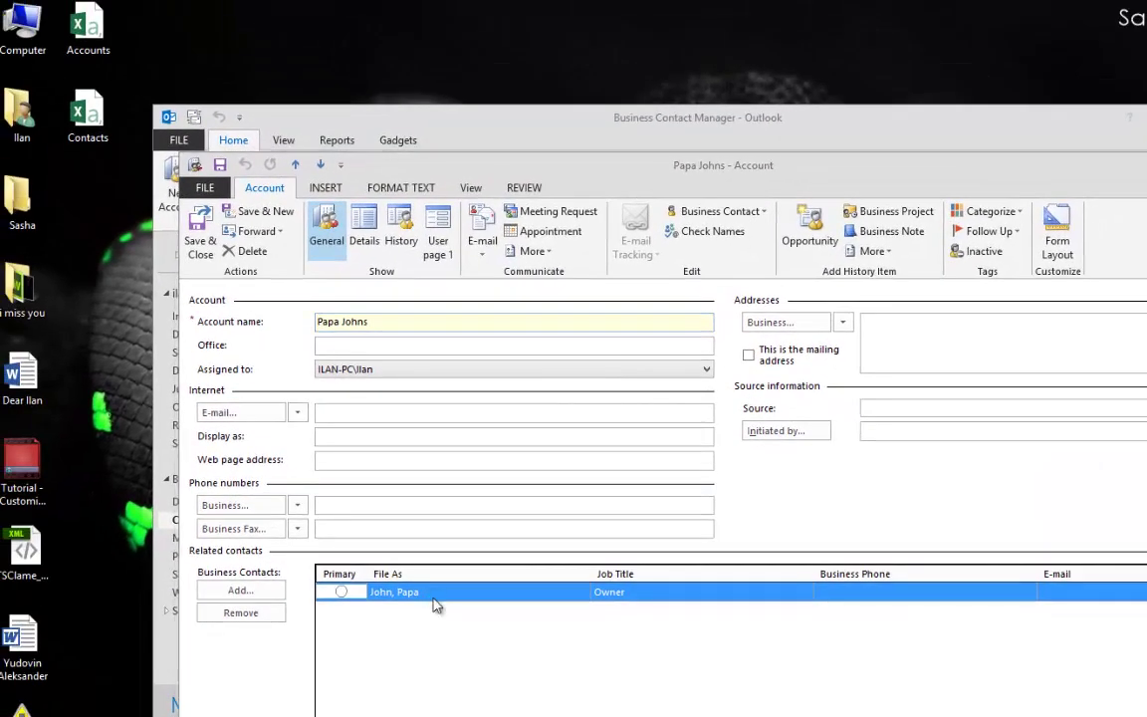
{"action": "double_click", "coordinate": [434, 595]}
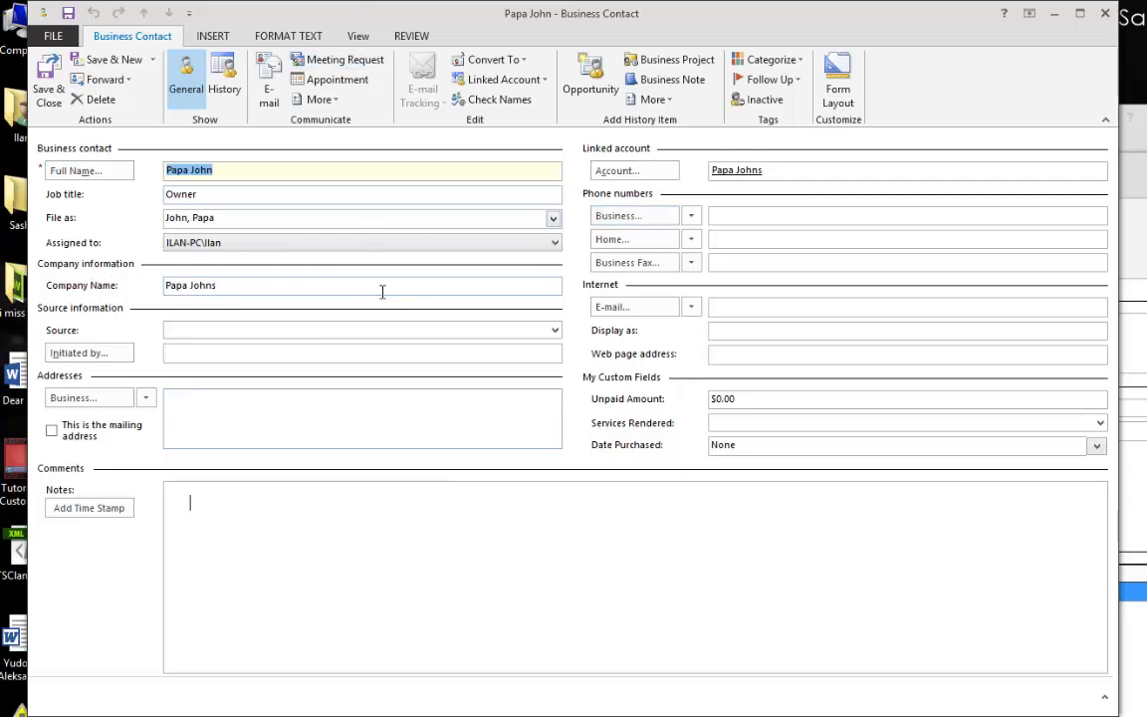
{"action": "triple_click", "coordinate": [759, 174]}
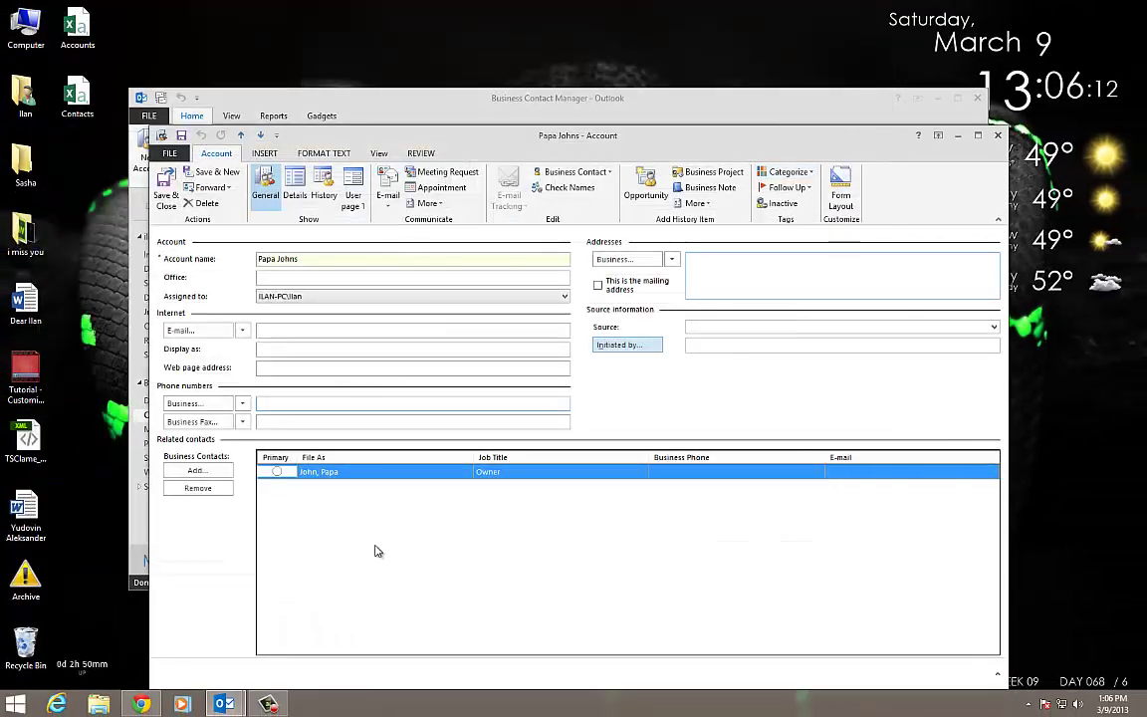
{"action": "left_click_drag", "start_coordinate": [548, 137], "coordinate": [448, 346]}
{"action": "left_click", "coordinate": [900, 344]}
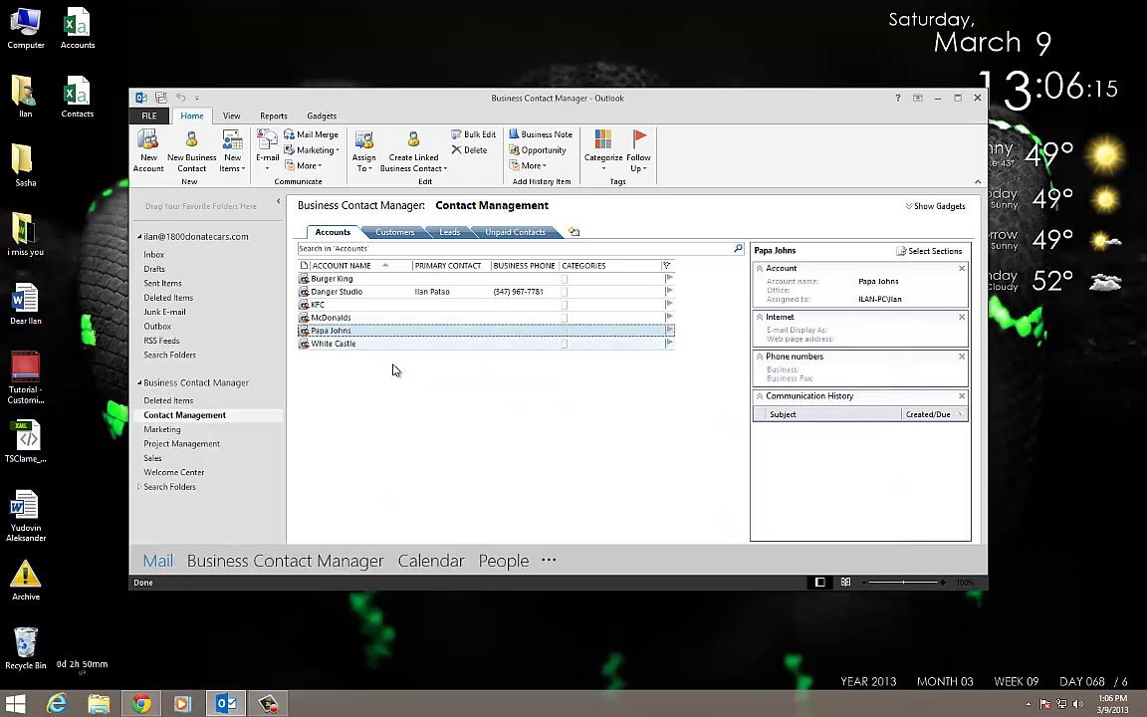
Open the Contacts and Accounts CSV files in Excel side by side and compare their Account Name columns
{"action": "double_click", "coordinate": [80, 98]}
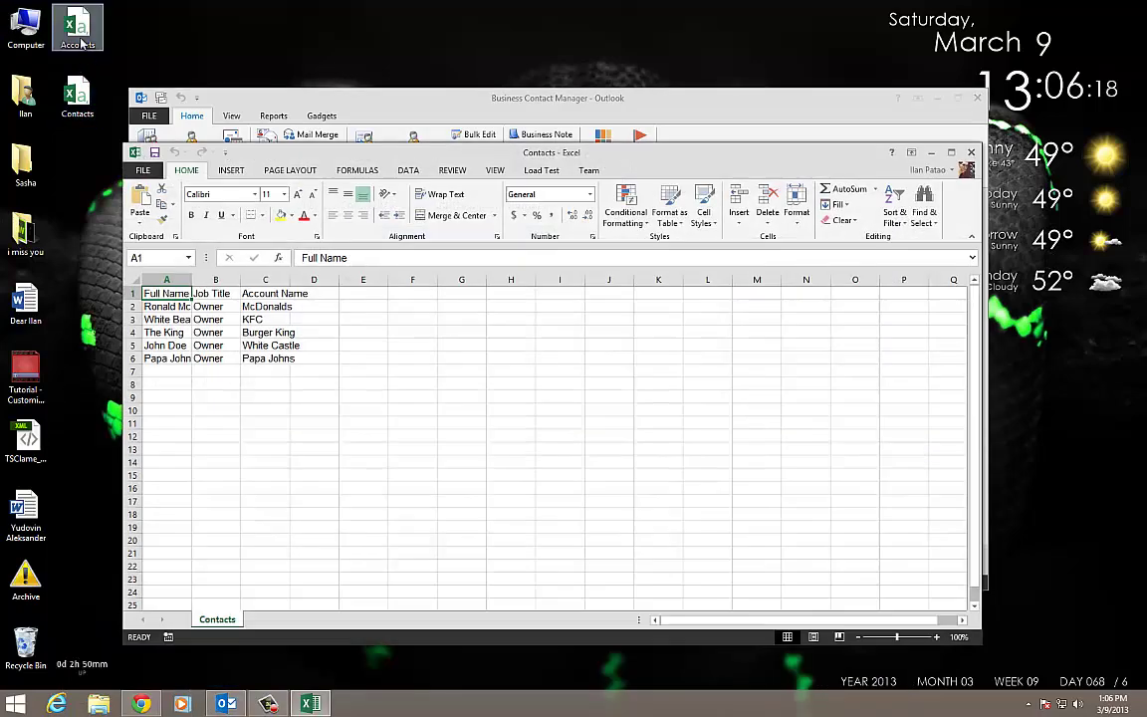
{"action": "double_click", "coordinate": [80, 40]}
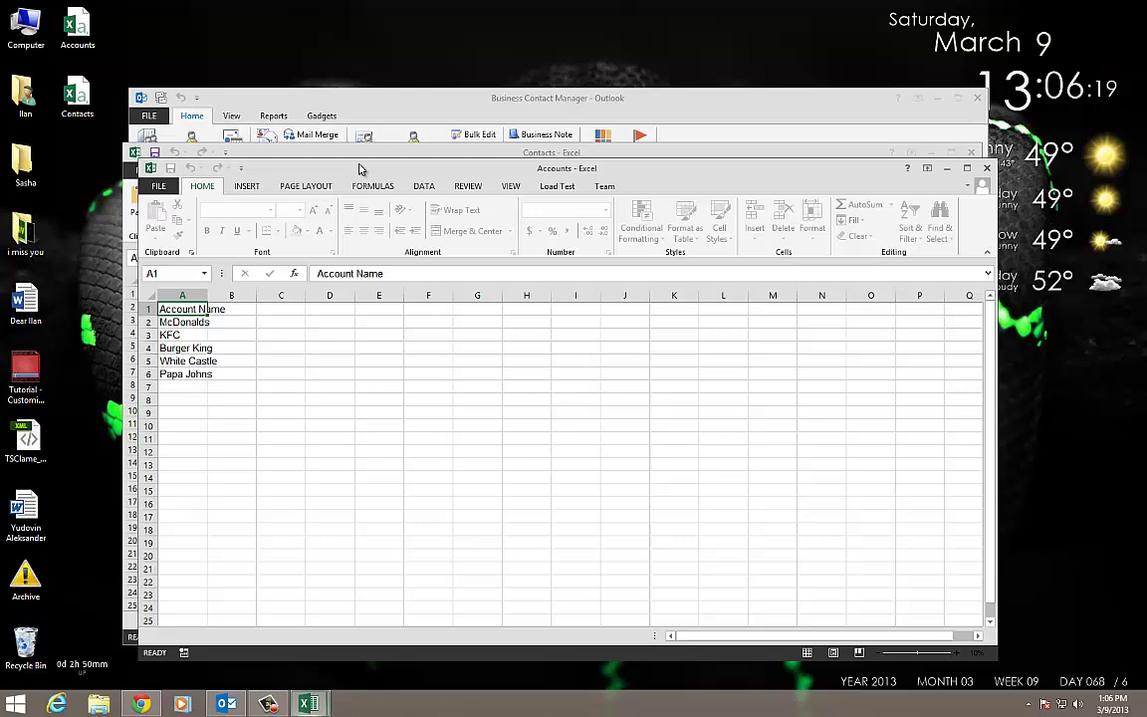
{"action": "left_click_drag", "start_coordinate": [335, 149], "coordinate": [621, 155]}
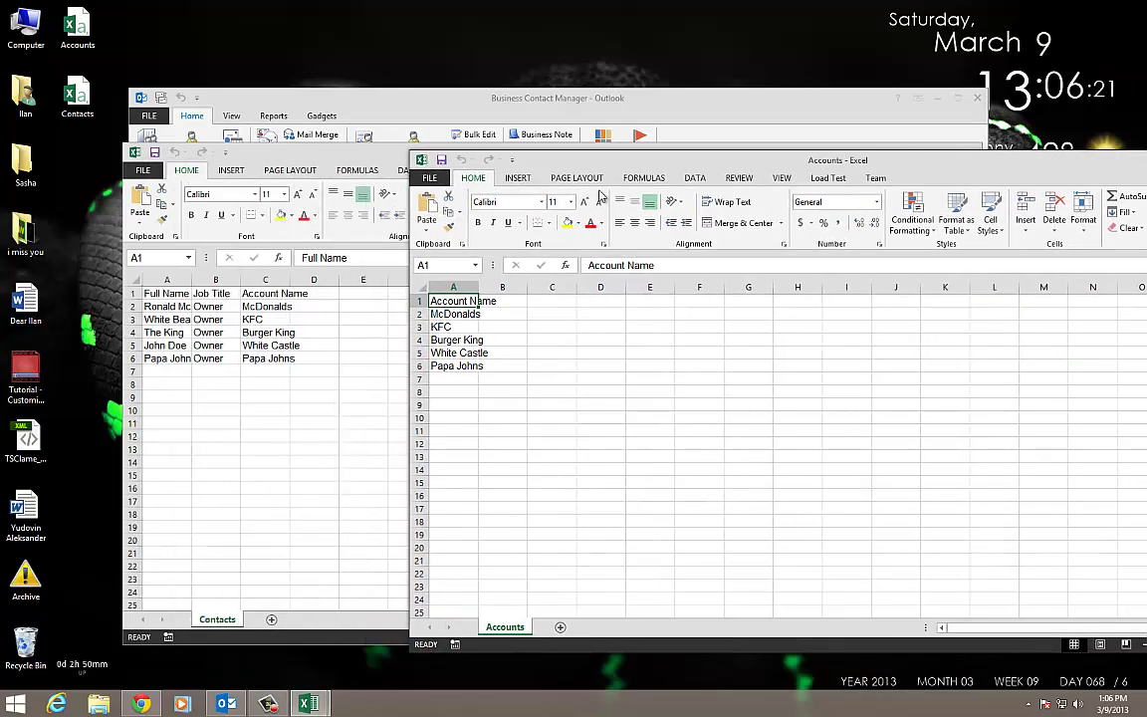
{"action": "left_click", "coordinate": [453, 287]}
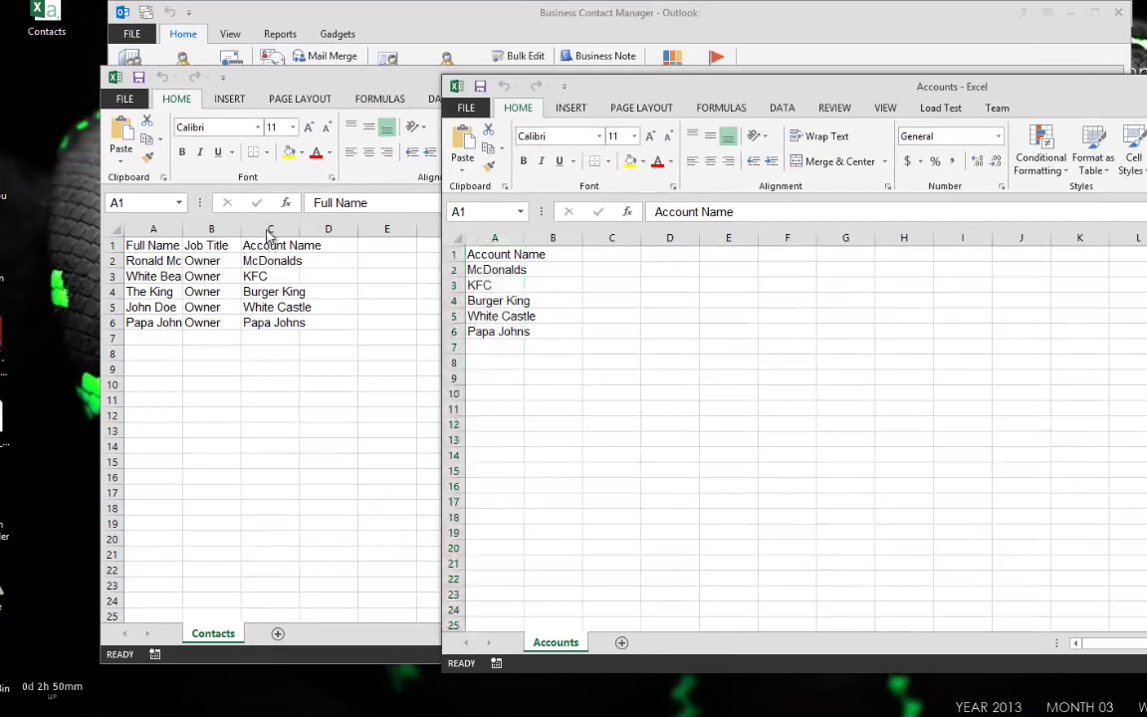
{"action": "left_click", "coordinate": [263, 281]}
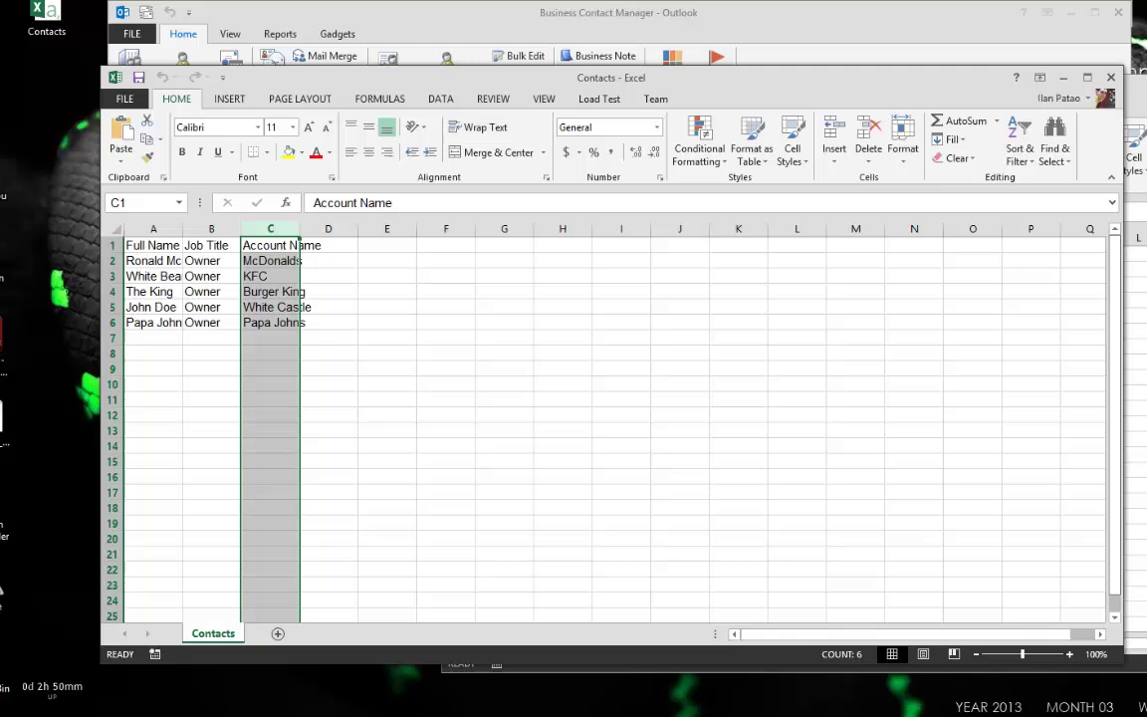
{"action": "key", "text": "alt+Tab"}
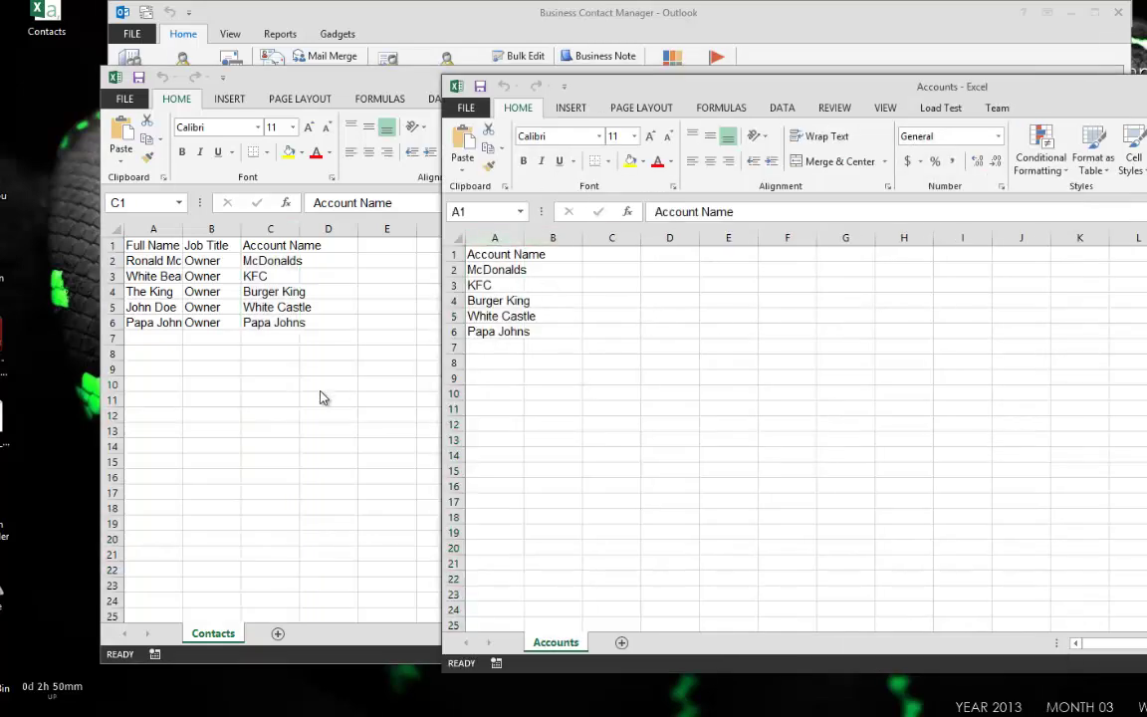
{"action": "key", "text": "alt+Tab"}
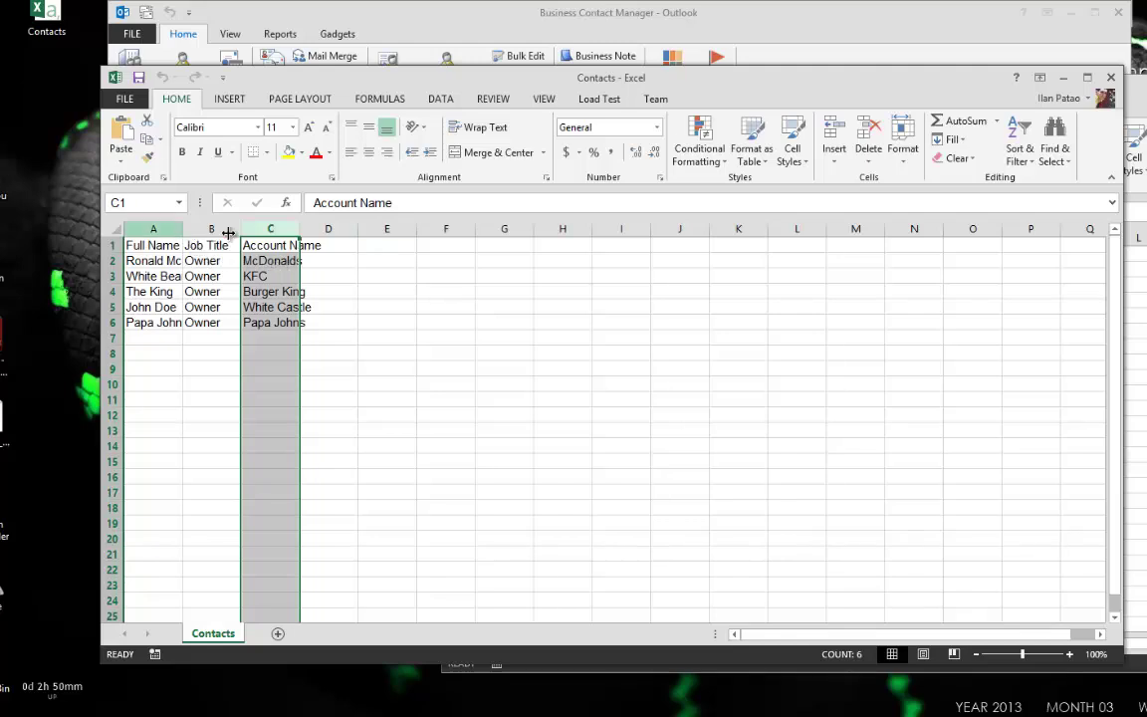
Auto-fit the Contacts sheet's columns and check which account name is assigned to the contact in row 4
{"action": "left_click_drag", "start_coordinate": [149, 228], "coordinate": [628, 228]}
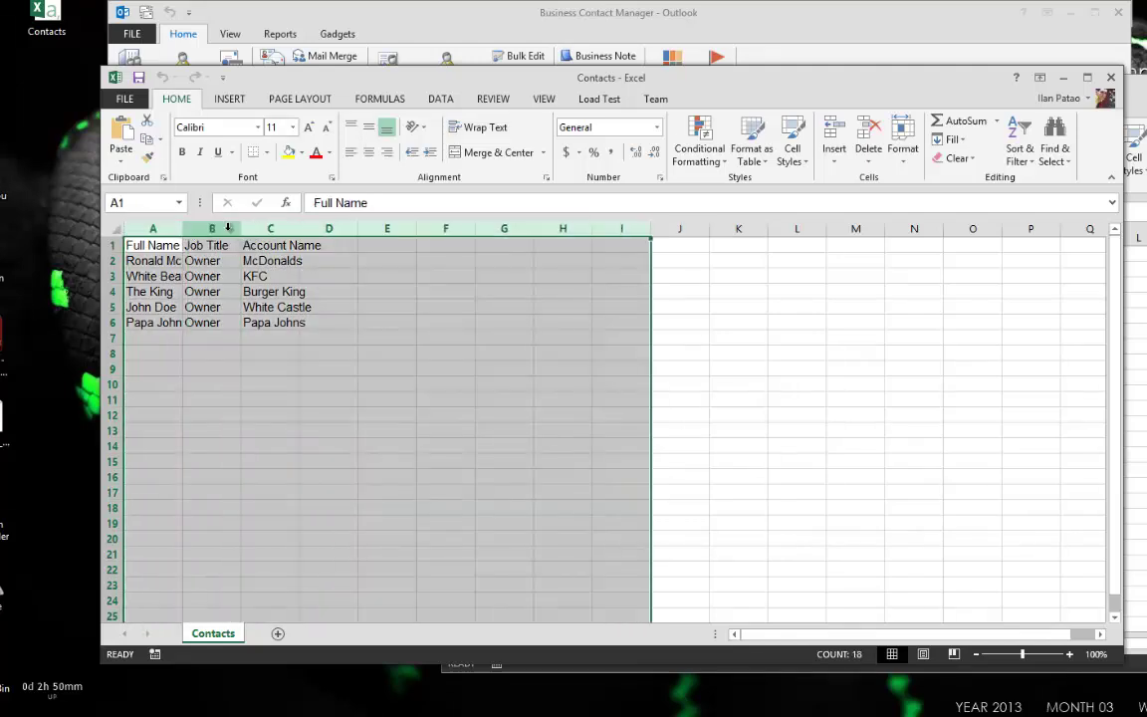
{"action": "double_click", "coordinate": [183, 229]}
{"action": "left_click", "coordinate": [175, 290]}
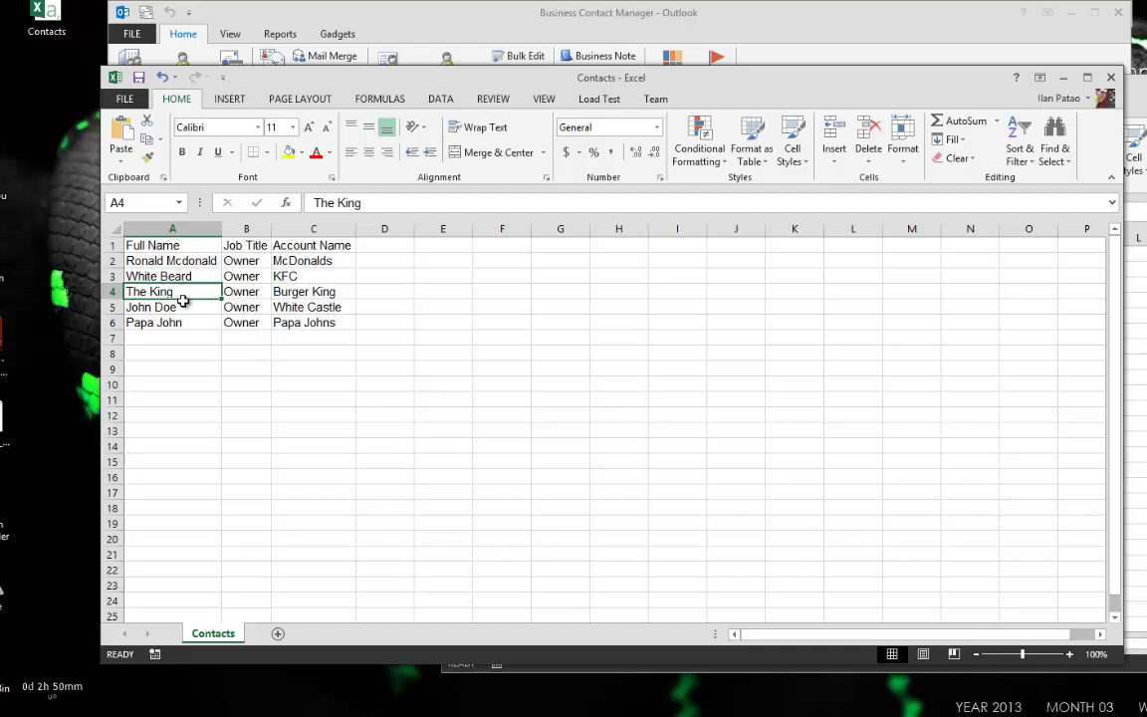
{"action": "left_click", "coordinate": [318, 292]}
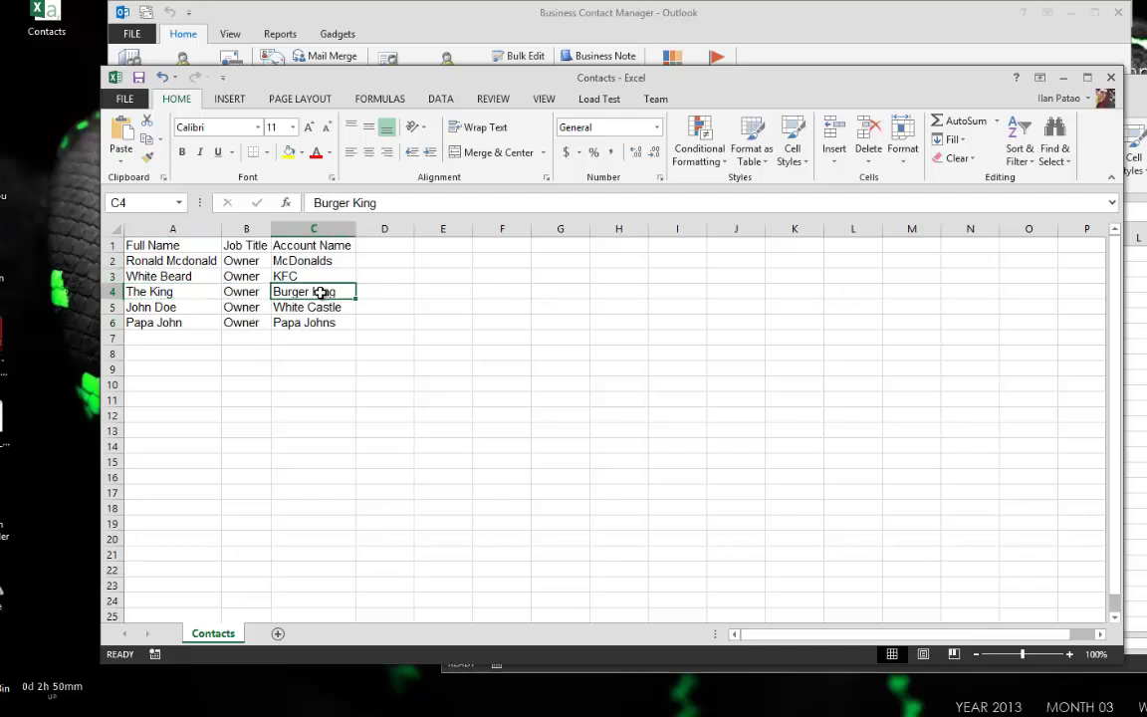
Close Contacts.csv without saving, close the Accounts workbook and return to Outlook
{"action": "left_click", "coordinate": [1112, 77]}
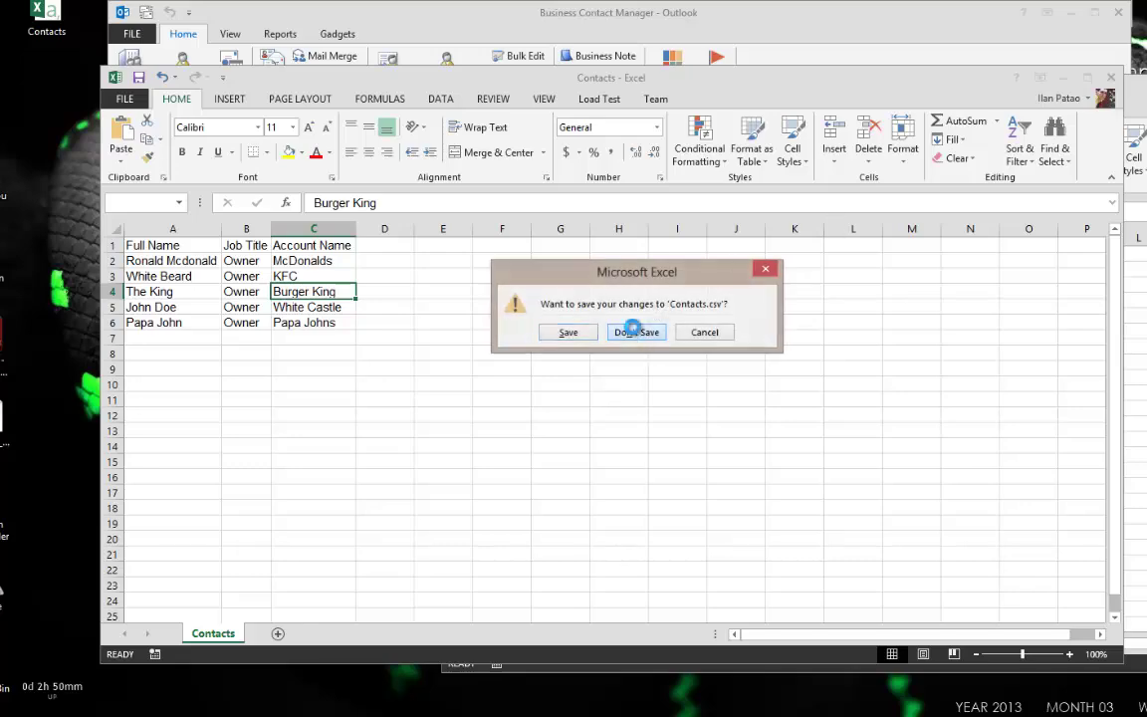
{"action": "left_click", "coordinate": [633, 330]}
{"action": "left_click_drag", "start_coordinate": [882, 67], "coordinate": [891, 131]}
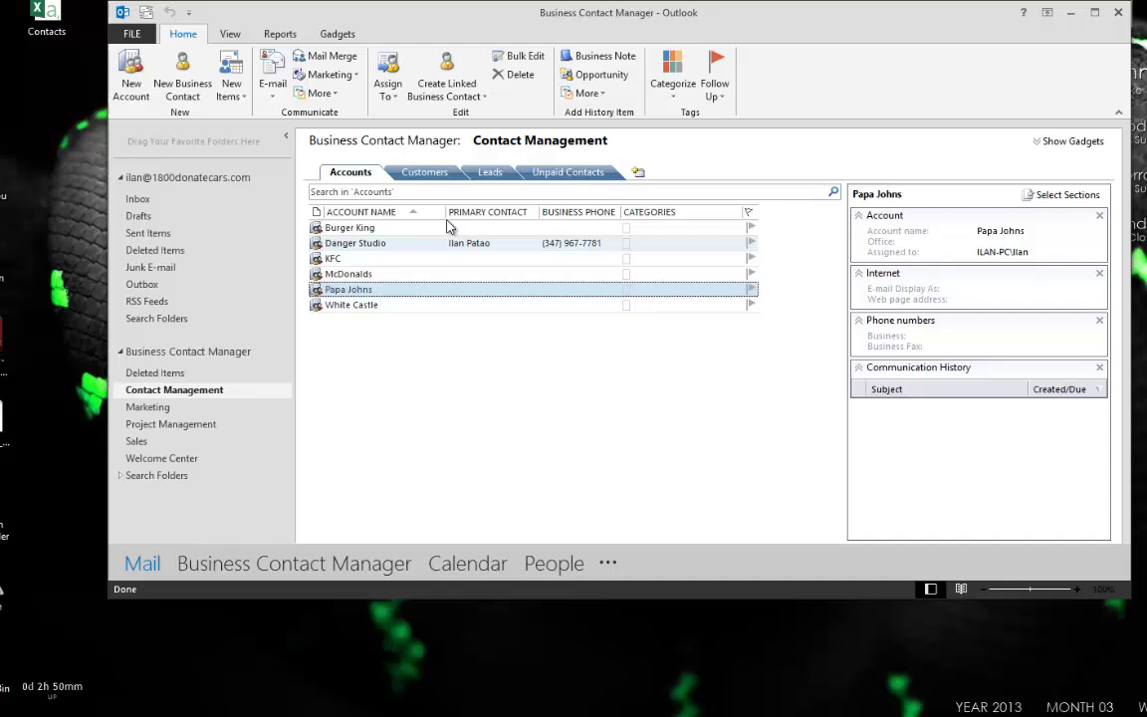
Mark the related contact of the Burger King account as its primary contact and save the record
{"action": "left_click", "coordinate": [419, 277]}
{"action": "double_click", "coordinate": [399, 228]}
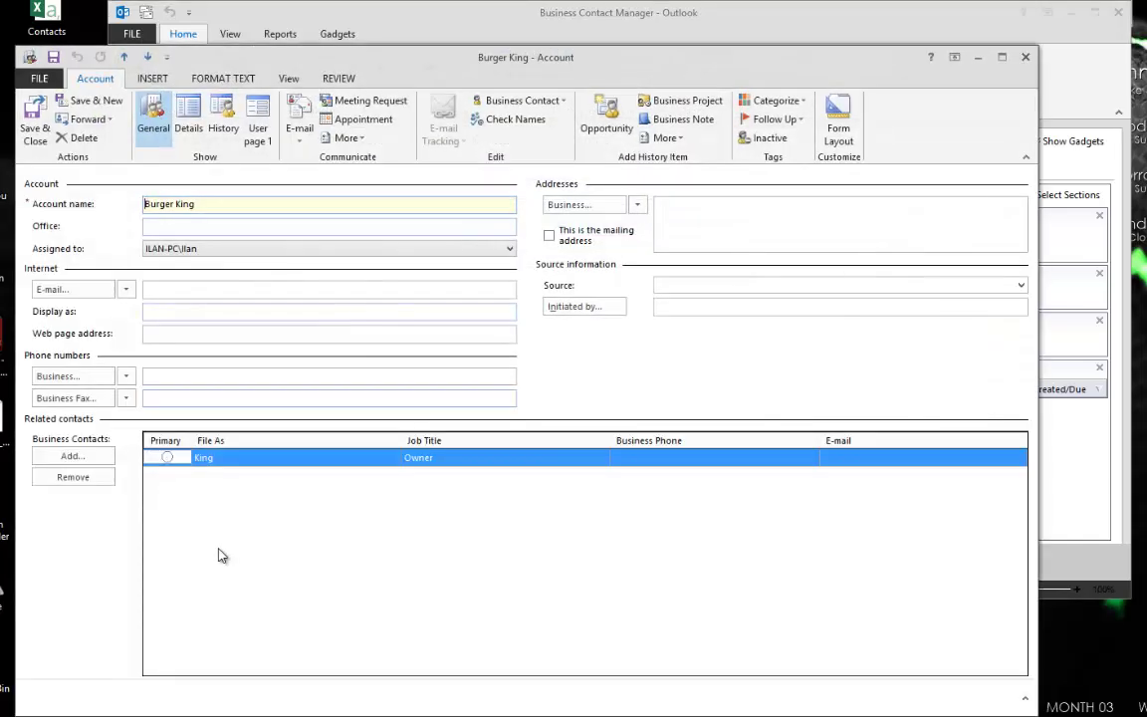
{"action": "left_click", "coordinate": [167, 457]}
{"action": "left_click", "coordinate": [35, 118]}
Set the related contacts of the KFC and McDonalds accounts as their primary contacts, saving and closing each record
{"action": "double_click", "coordinate": [427, 258]}
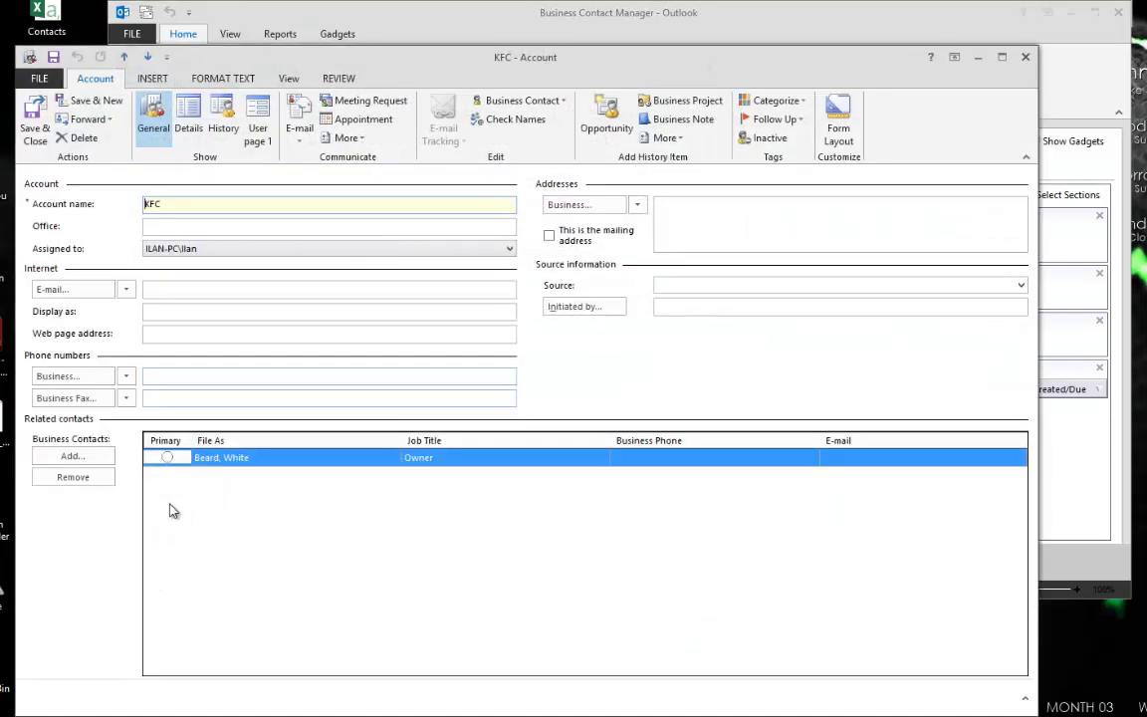
{"action": "left_click", "coordinate": [168, 458]}
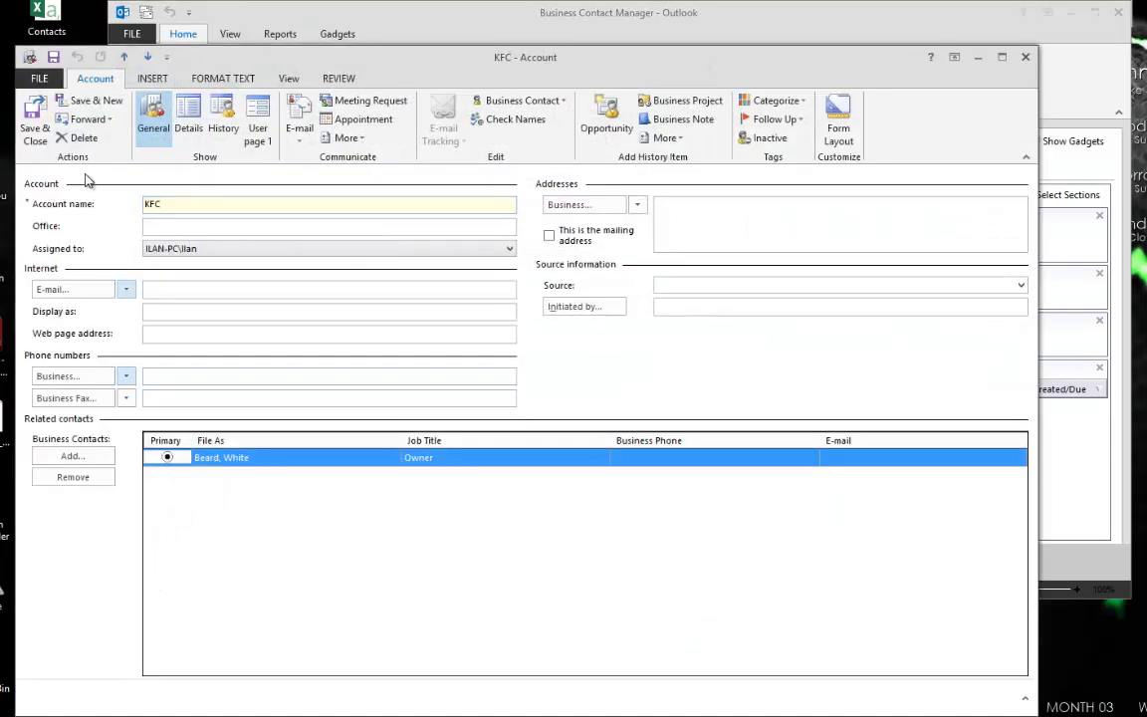
{"action": "left_click", "coordinate": [35, 117]}
{"action": "double_click", "coordinate": [398, 272]}
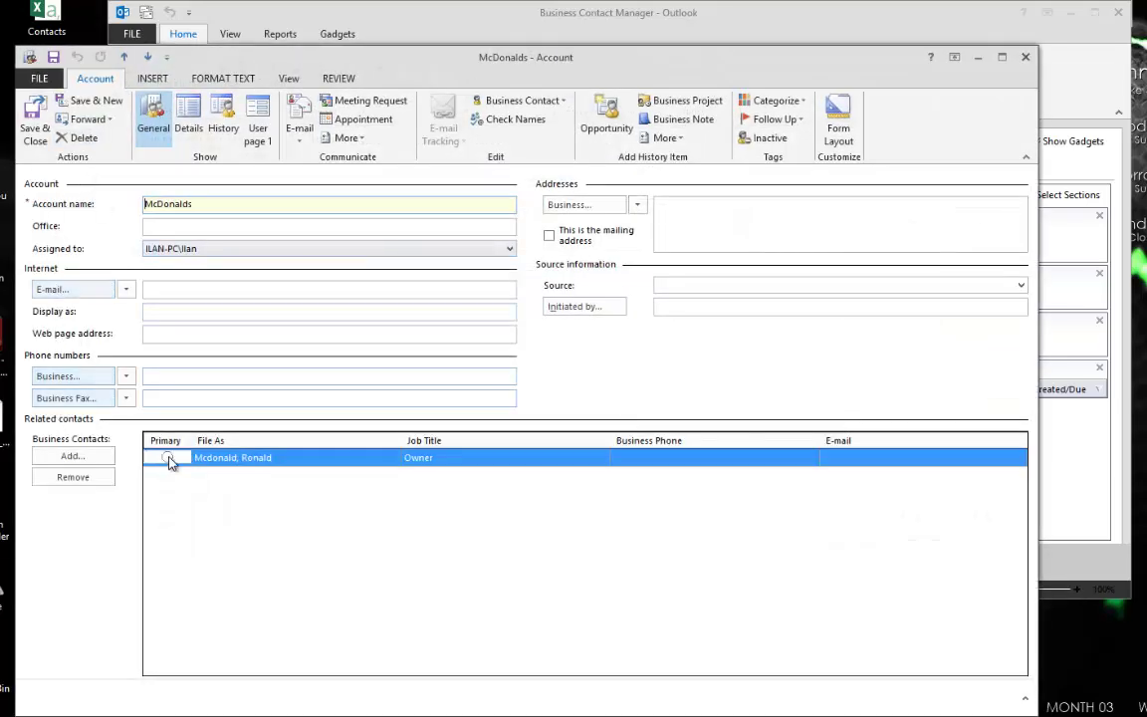
{"action": "left_click", "coordinate": [167, 457]}
{"action": "left_click", "coordinate": [40, 119]}
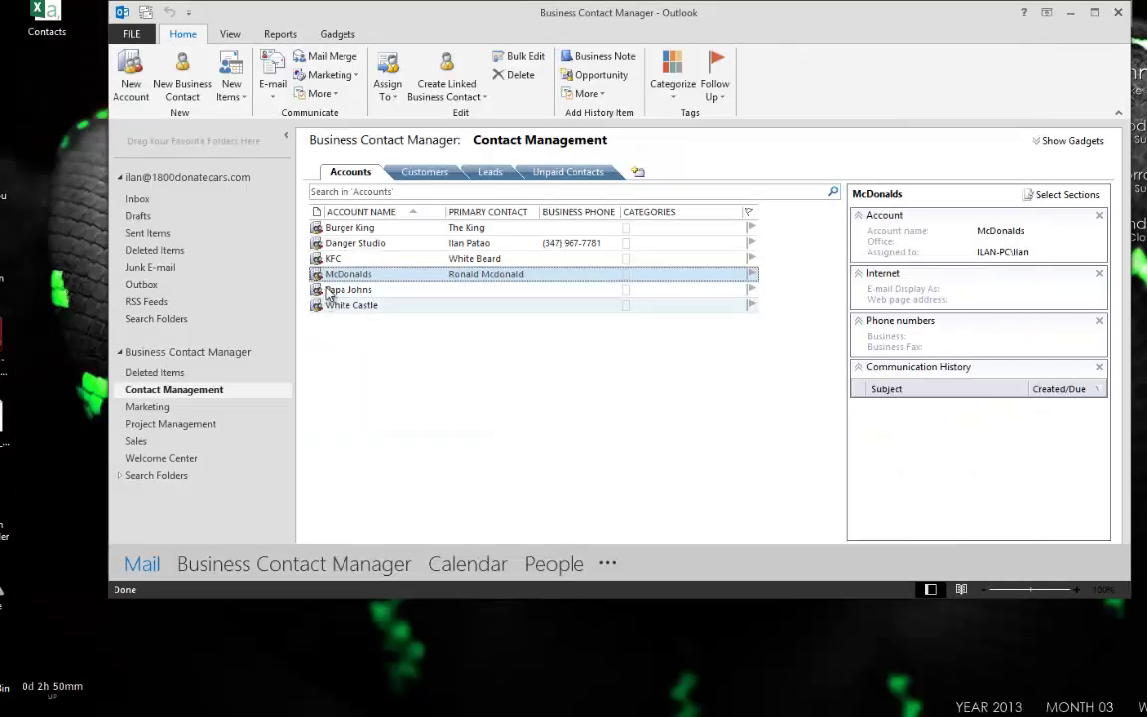
Set the related contacts of the Papa Johns and White Castle accounts as their primary contacts, saving and closing each record
{"action": "double_click", "coordinate": [327, 289]}
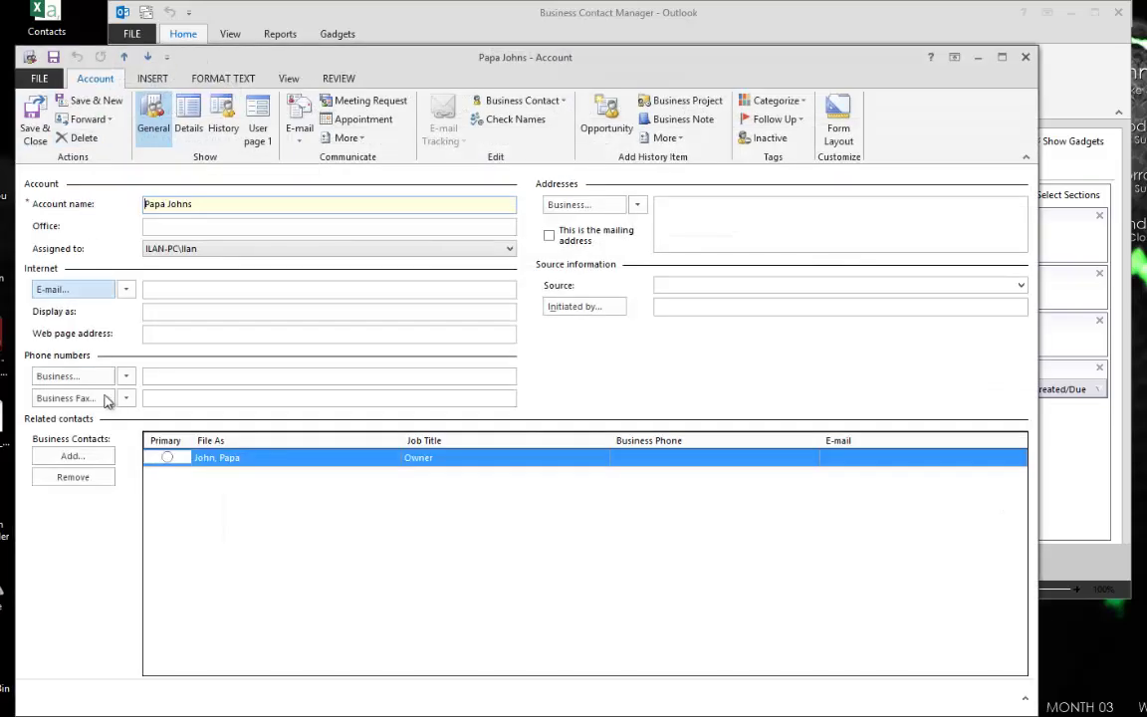
{"action": "left_click", "coordinate": [167, 457]}
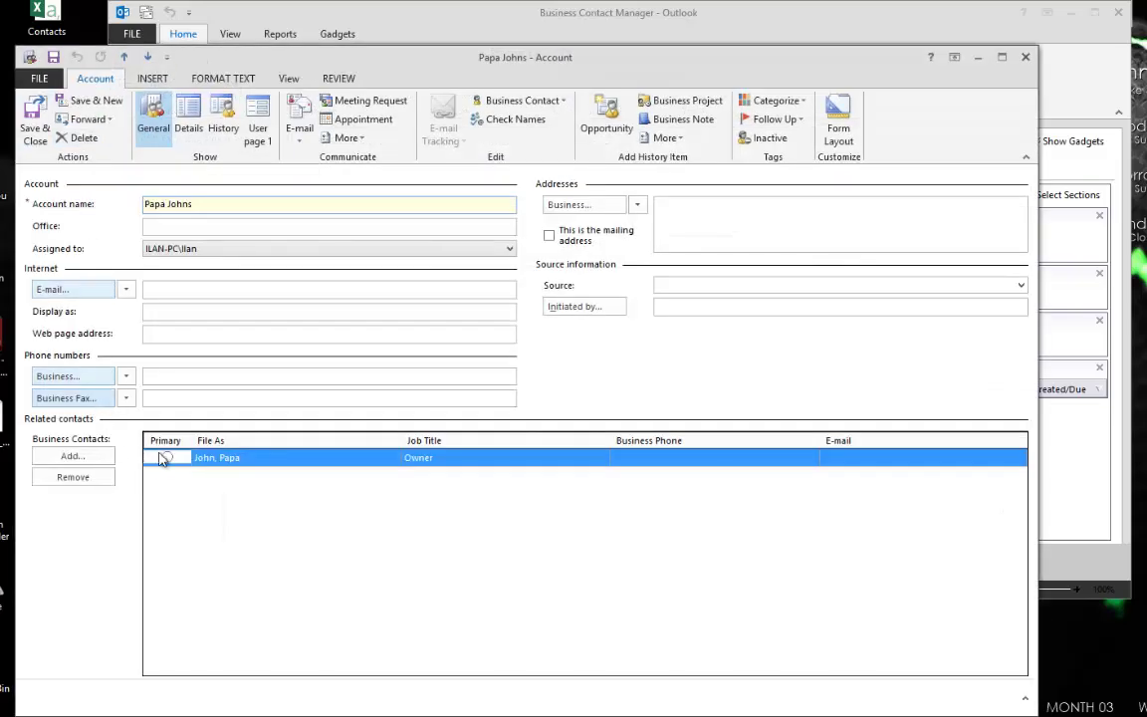
{"action": "left_click", "coordinate": [32, 113]}
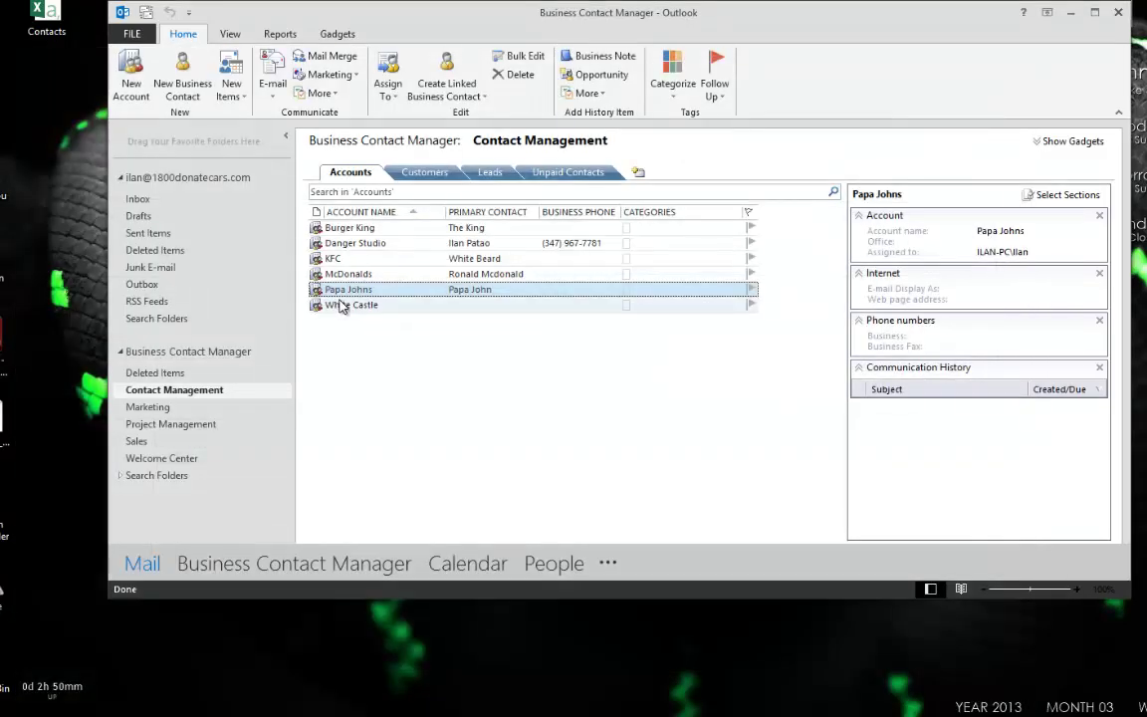
{"action": "double_click", "coordinate": [328, 305]}
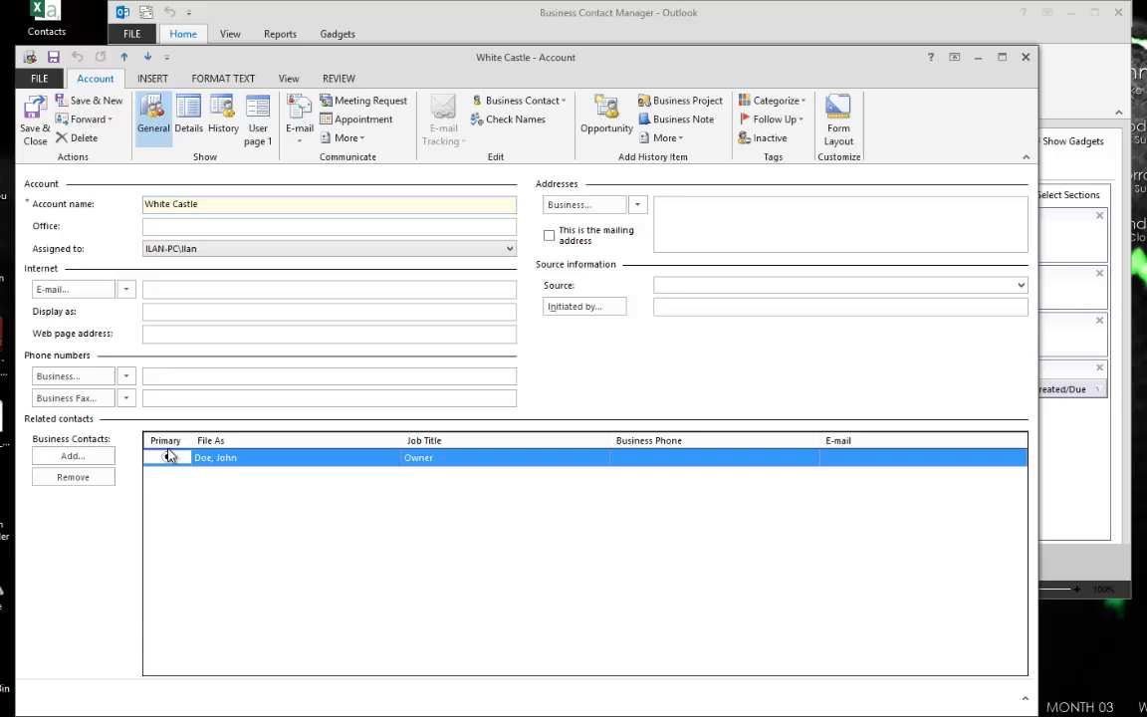
{"action": "left_click", "coordinate": [167, 456]}
{"action": "left_click", "coordinate": [35, 115]}
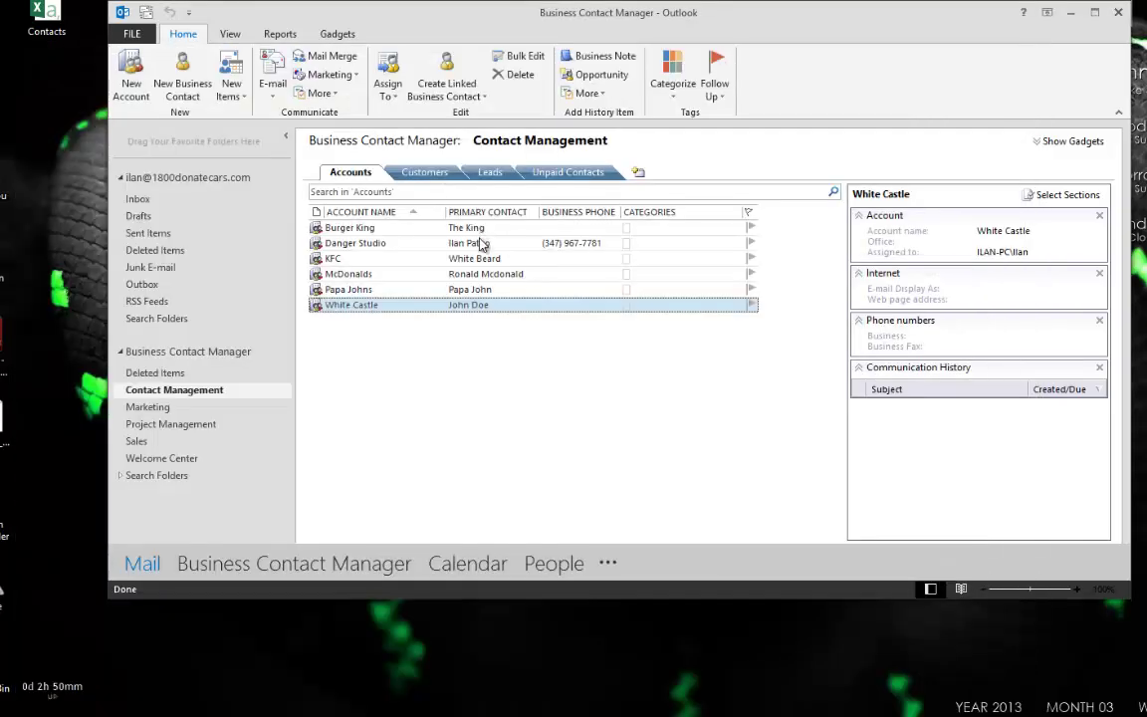
Review the Customers list, then return to the Accounts list to check the primary contacts
{"action": "left_click", "coordinate": [368, 231]}
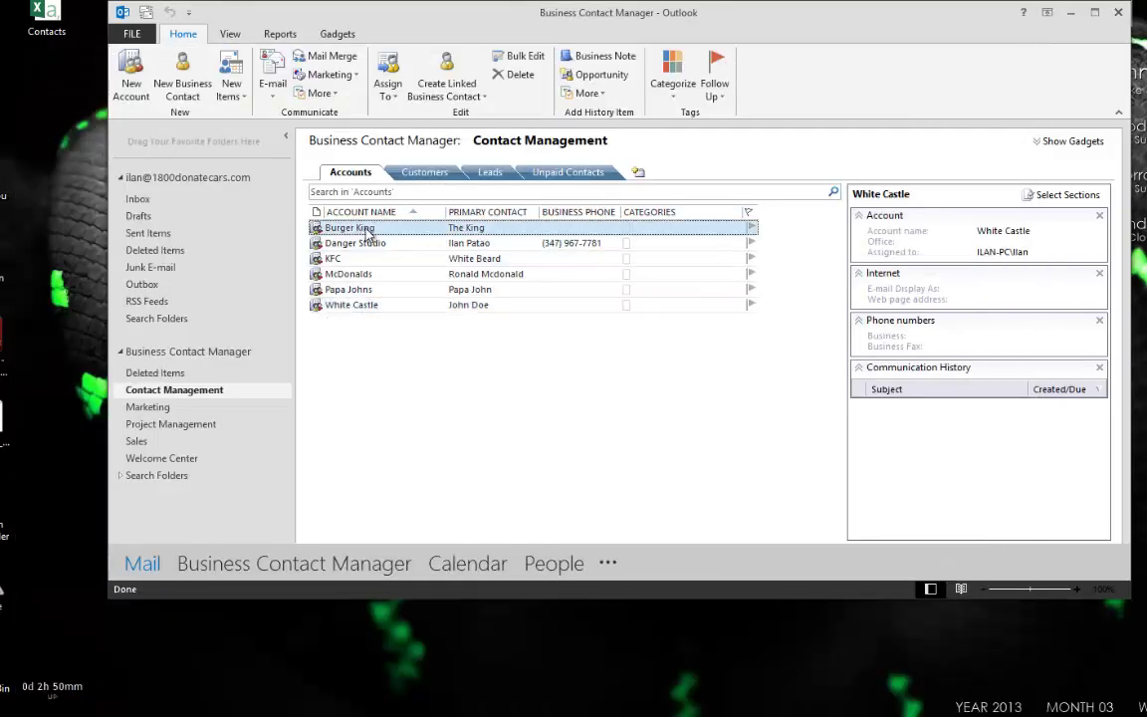
{"action": "left_click", "coordinate": [423, 172]}
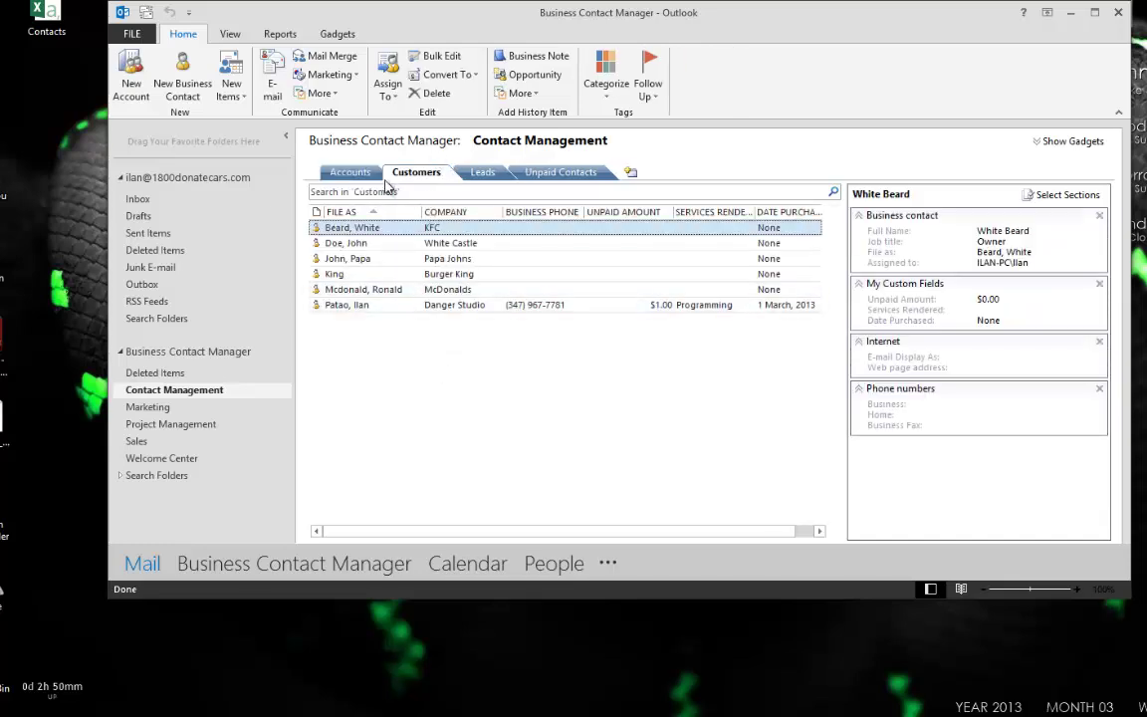
{"action": "left_click", "coordinate": [342, 172]}
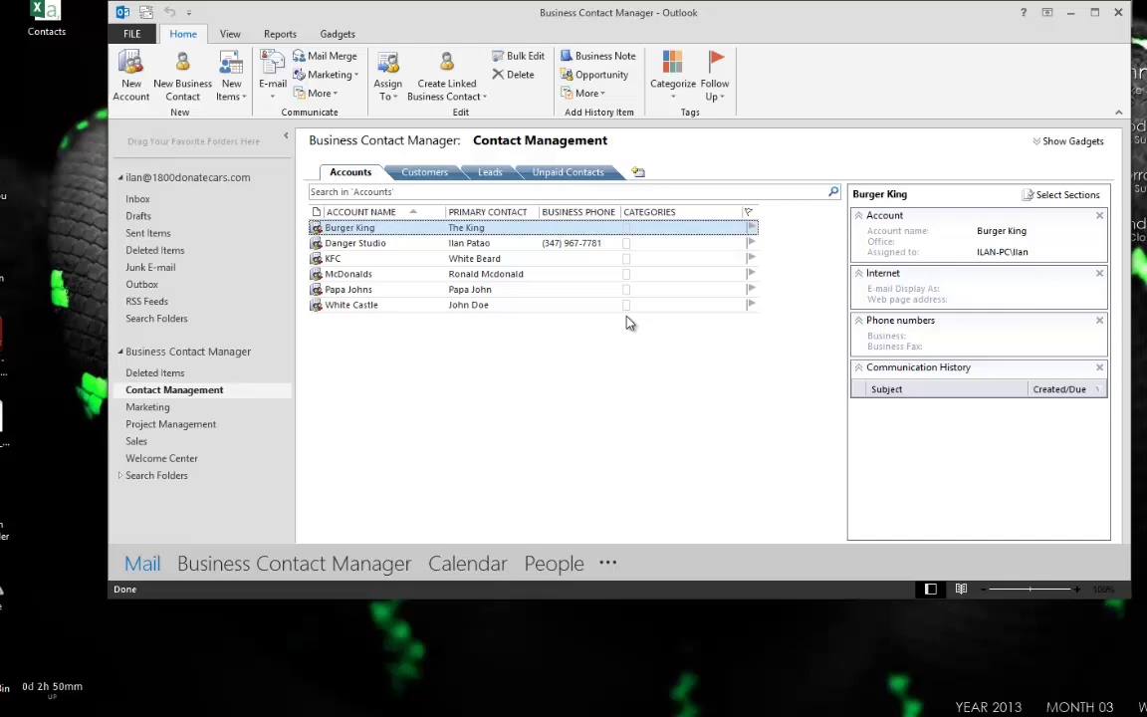
Start a Business Contact Manager export to a file and look through the .bcm, .bcmx and .csv file types
{"action": "left_click", "coordinate": [130, 34]}
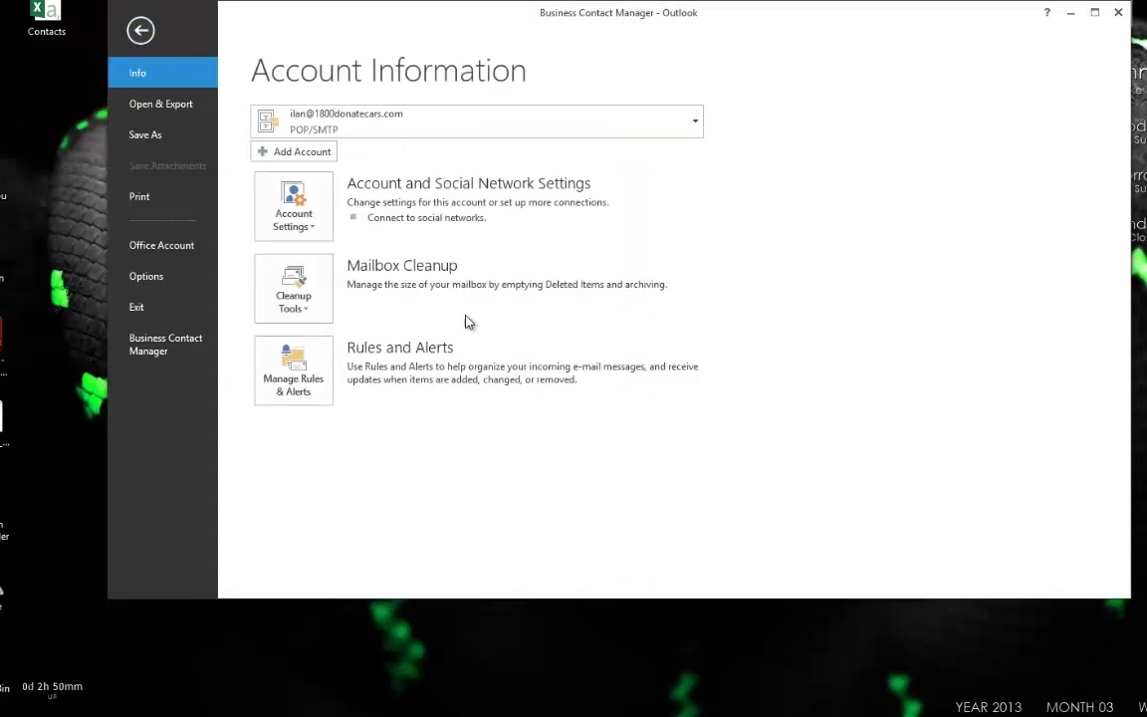
{"action": "left_click", "coordinate": [154, 343]}
{"action": "left_click", "coordinate": [298, 82]}
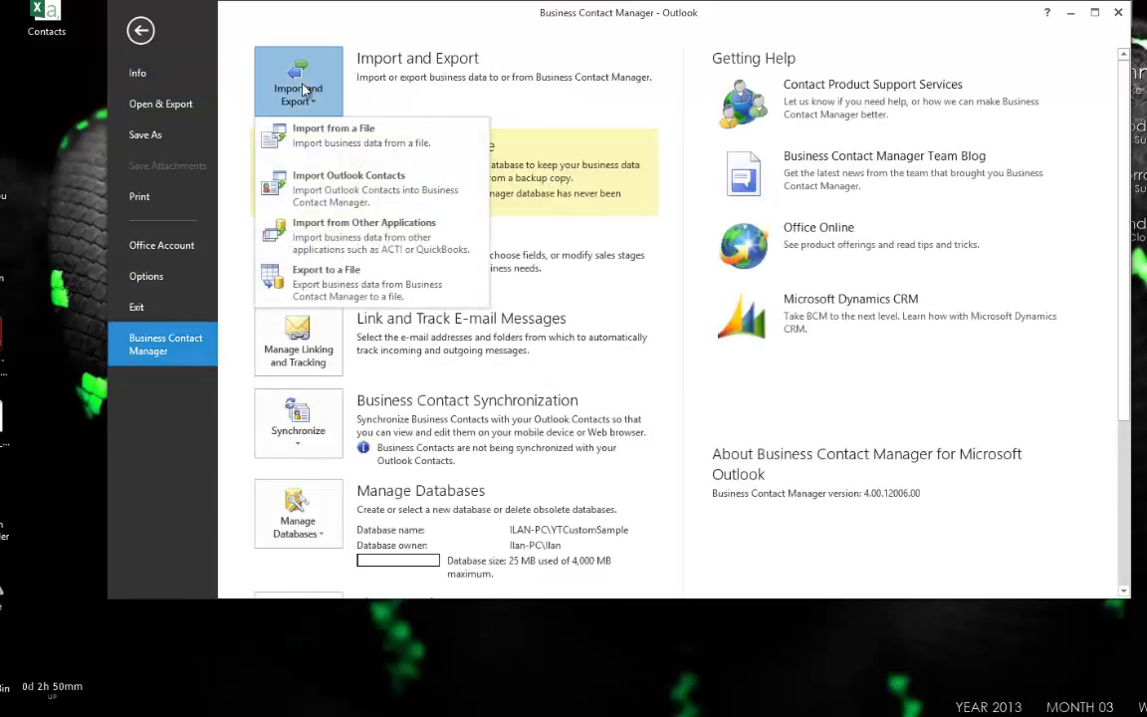
{"action": "left_click", "coordinate": [343, 269]}
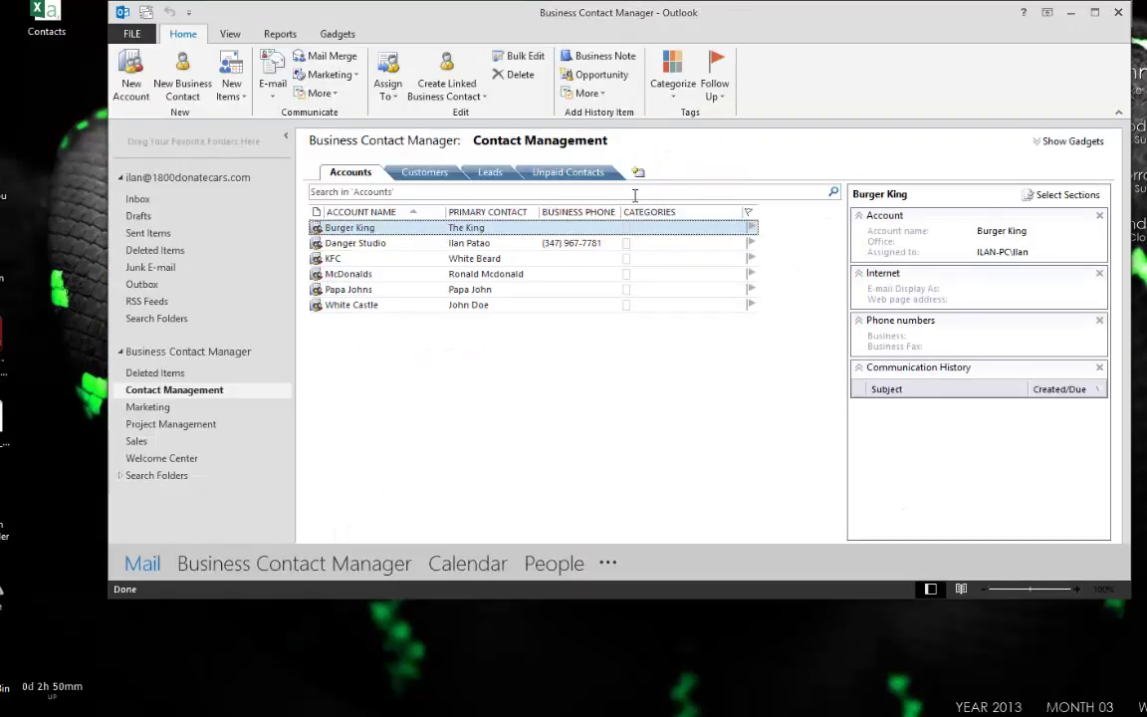
{"action": "left_click", "coordinate": [441, 216]}
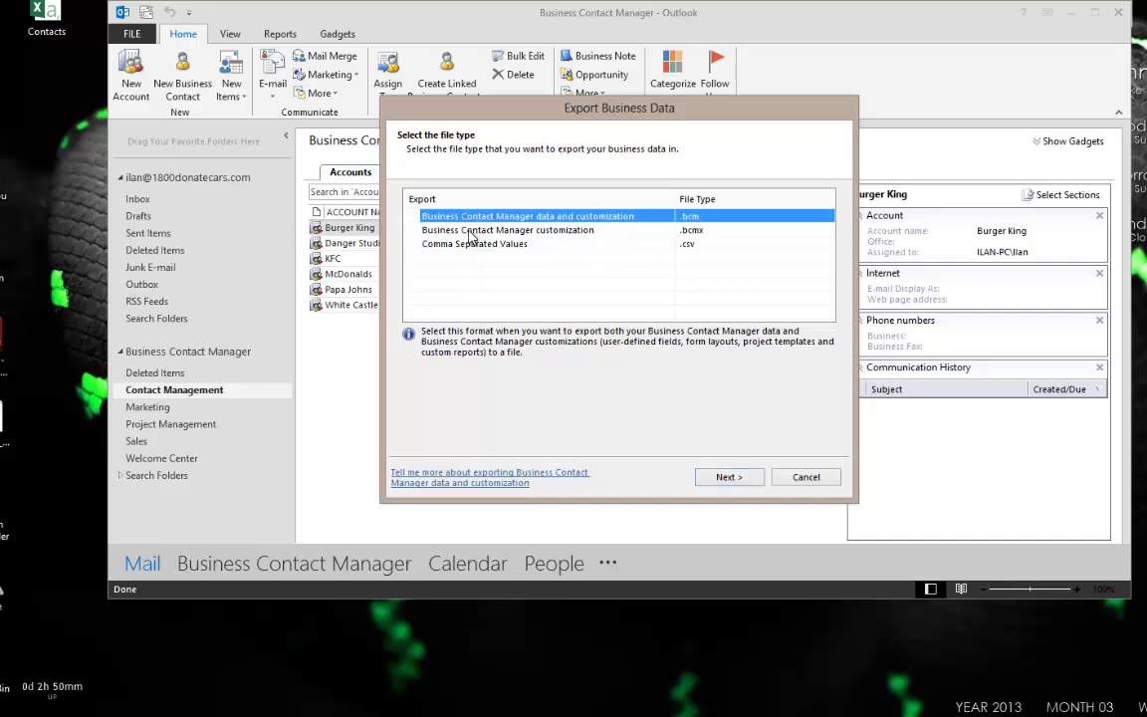
{"action": "left_click", "coordinate": [438, 230]}
{"action": "left_click", "coordinate": [468, 244]}
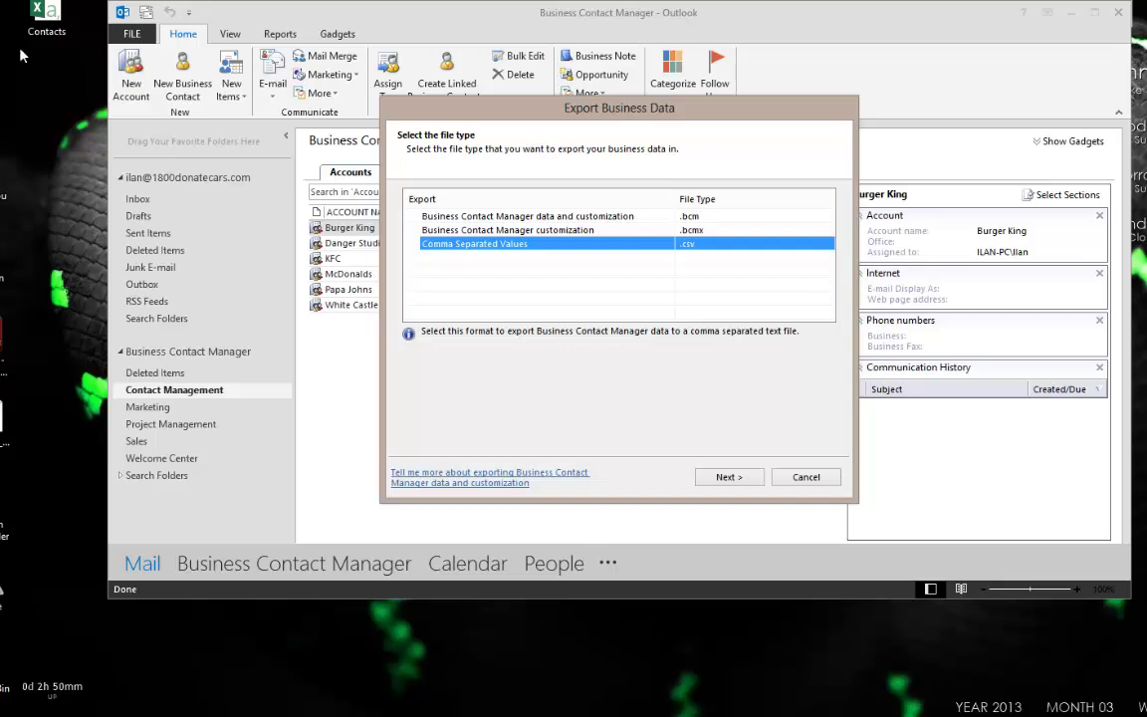
Compare the export descriptions of the customization-only, data and customization, and Comma Separated Values formats
{"action": "left_click", "coordinate": [560, 231]}
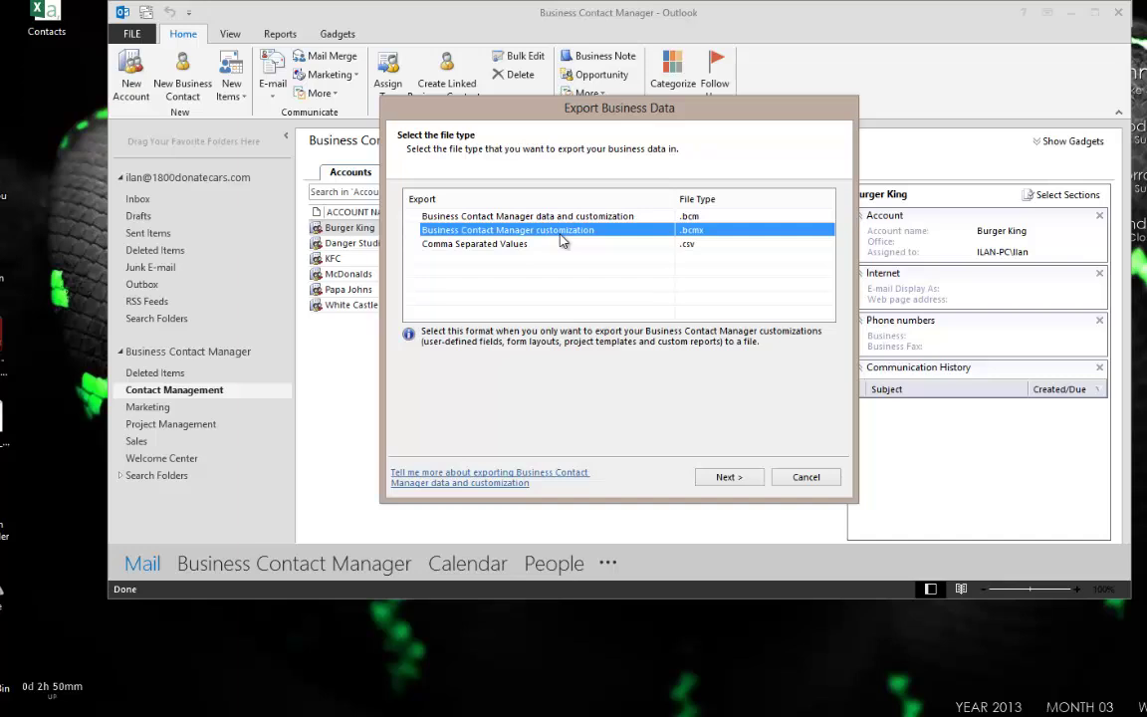
{"action": "left_click", "coordinate": [505, 214]}
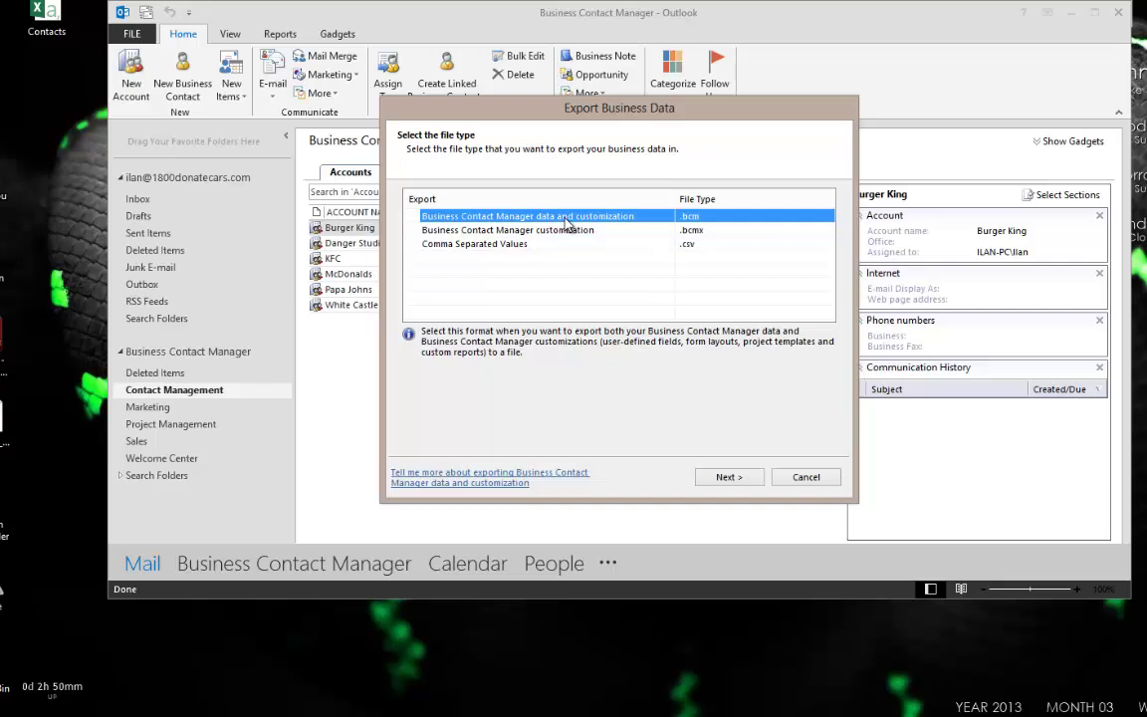
{"action": "key", "text": "Down"}
{"action": "key", "text": "Down"}
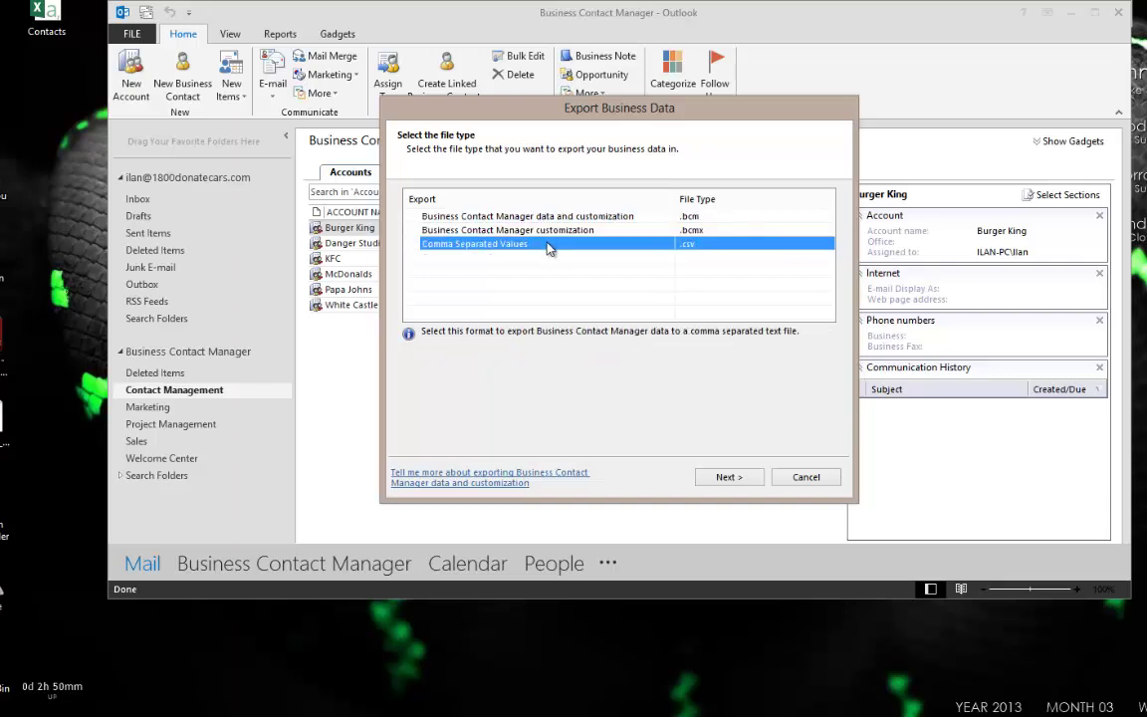
{"action": "key", "text": "Up"}
{"action": "key", "text": "Up"}
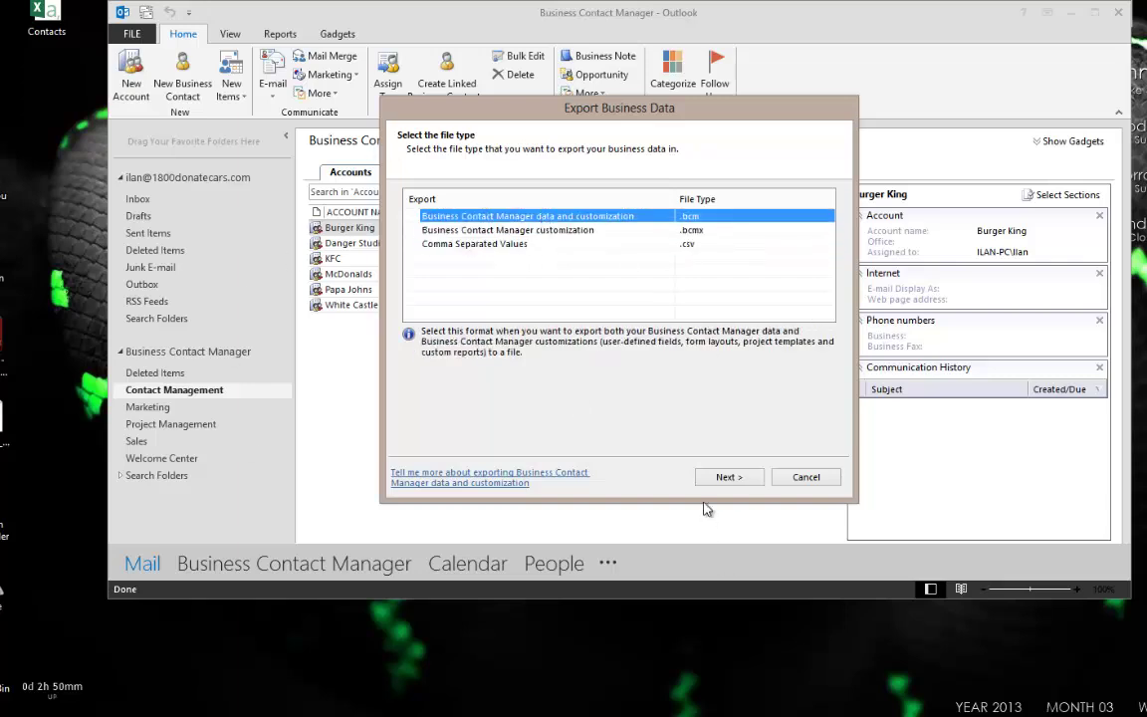
Cancel the export and look over the Customers and Accounts lists again
{"action": "left_click", "coordinate": [817, 478]}
{"action": "left_click", "coordinate": [425, 174]}
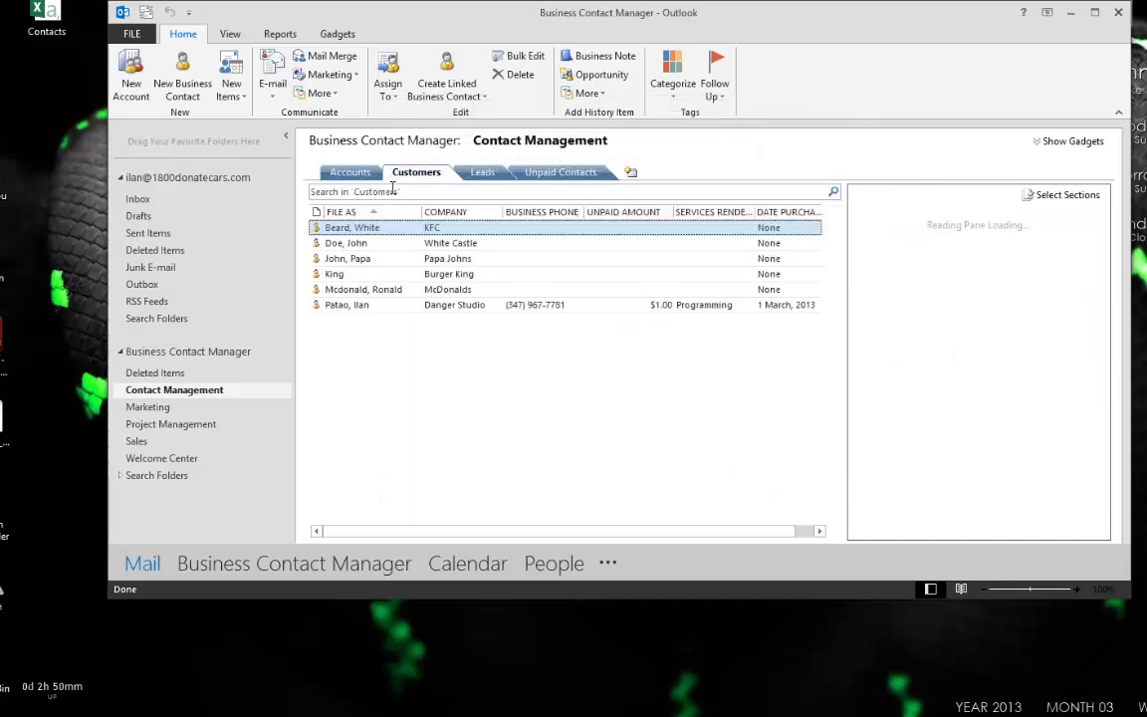
{"action": "left_click", "coordinate": [354, 174]}
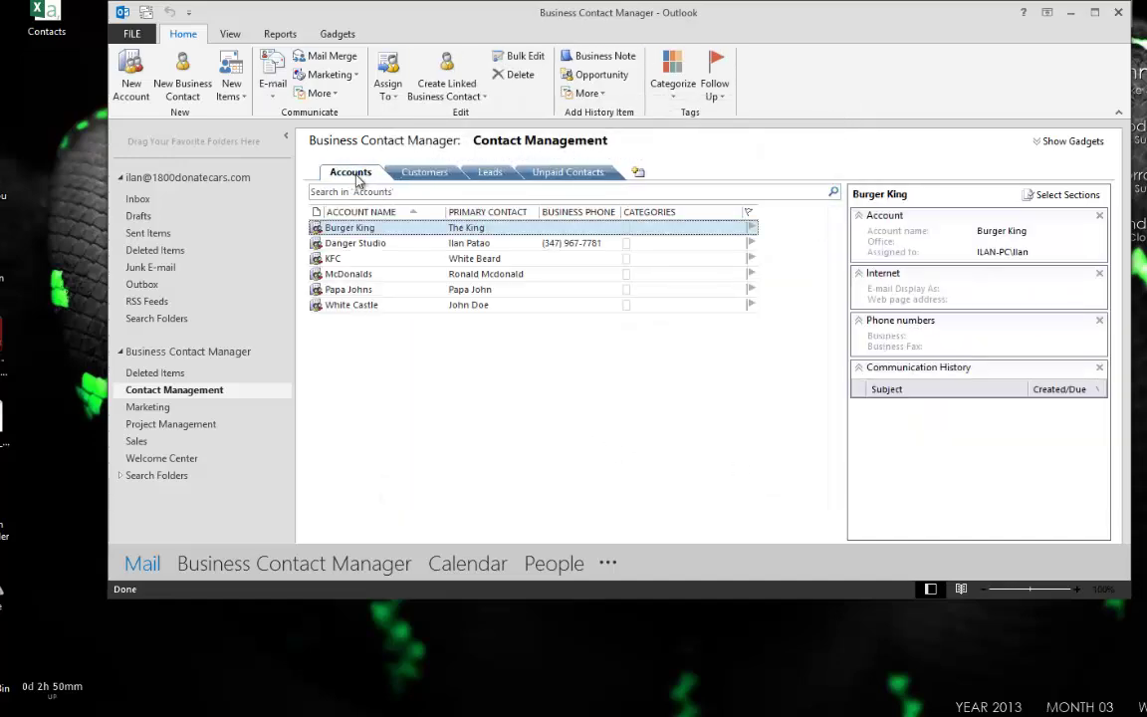